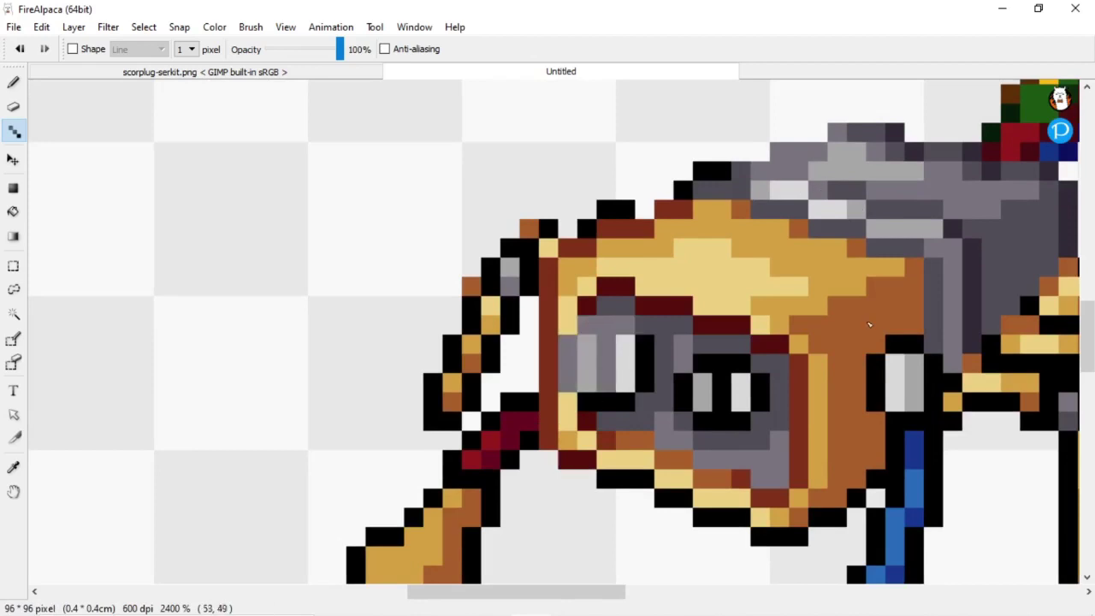
Step: Recolor the black outlines around the robot's eyes in dark purple and along the head's lower edge in brown and dark red
key(ctrl+Right)
key(ctrl+Right)
key(ctrl+Right)
scroll(612, 369, down, 1)
scroll(527, 346, up, 1)
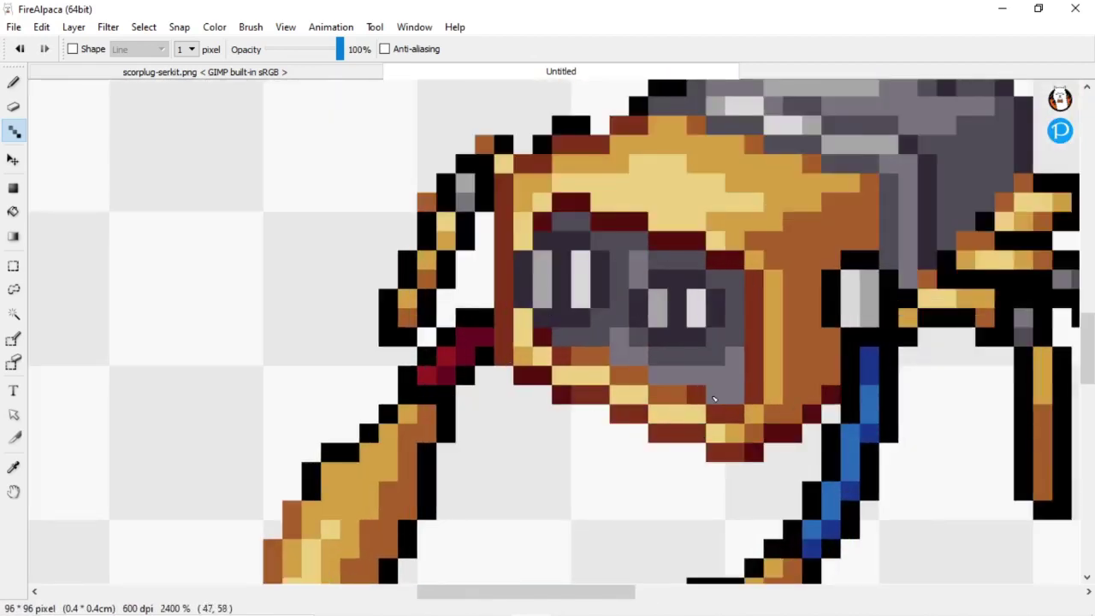
Step: Recolor the side bolt's black outline in greys, the upper blue cable's in dark blue and the red cable's in dark red
scroll(653, 362, down, 1)
scroll(653, 362, up, 1)
key(space)
drag(653, 362, 900, 128)
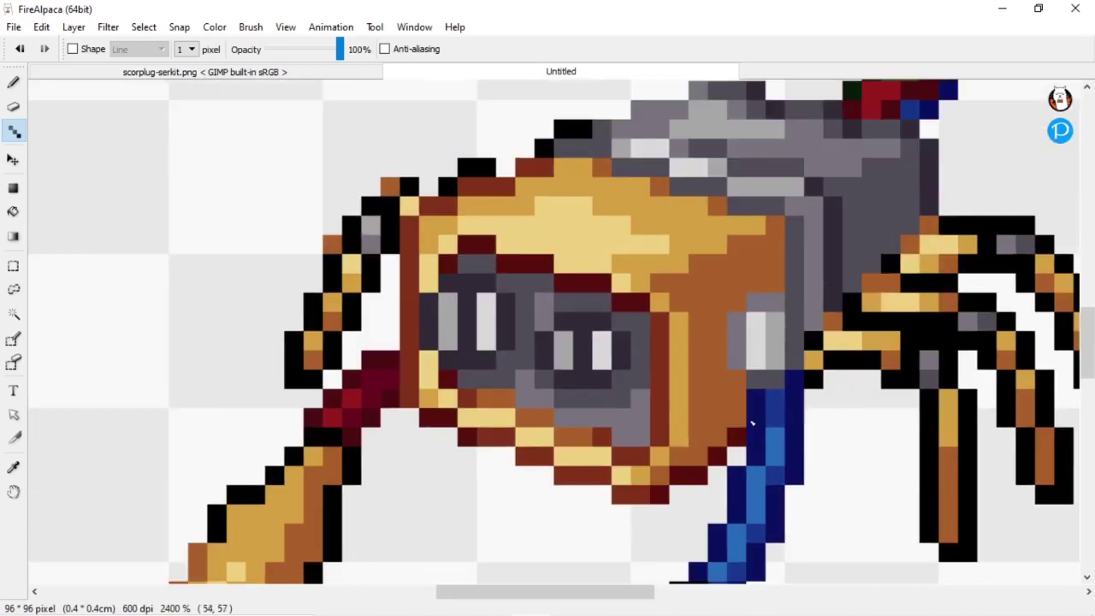
Step: Recolor the outlines along the head's top edge and the thin front leg's joint in brown, orange and grey
scroll(798, 362, down, 1)
scroll(638, 442, up, 1)
drag(638, 442, 483, 236)
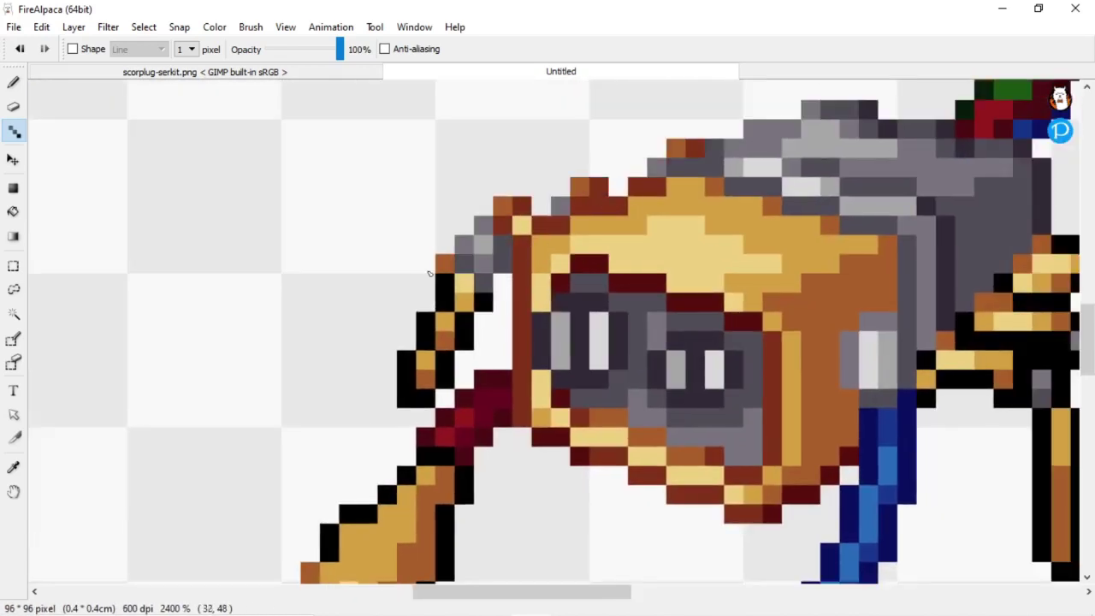
Step: Recolor the two large front legs' outlines in brown and dark red, and their tips' outlines in dark greys
scroll(486, 490, down, 3)
scroll(486, 489, left, 2)
scroll(609, 223, down, 1)
scroll(609, 222, right, 2)
scroll(638, 560, up, 2)
scroll(637, 560, left, 1)
scroll(720, 227, down, 3)
scroll(720, 228, left, 1)
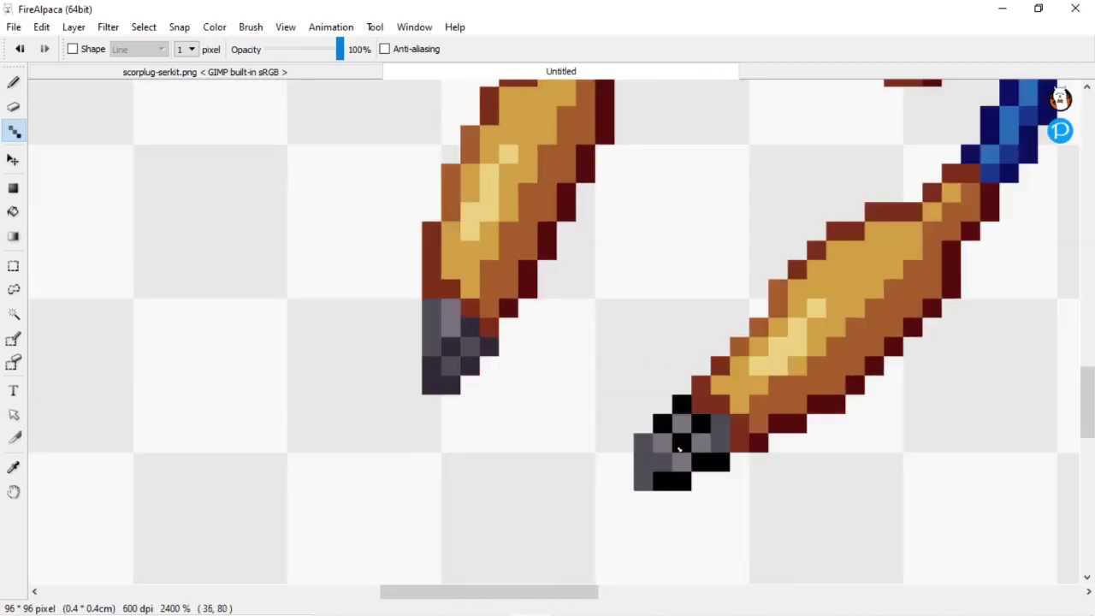
Step: Recolor the nearest thin hind leg's outline in brown and dark red, with dark grey around its joint
scroll(599, 513, down, 1)
scroll(701, 274, up, 1)
key(ctrl+z)
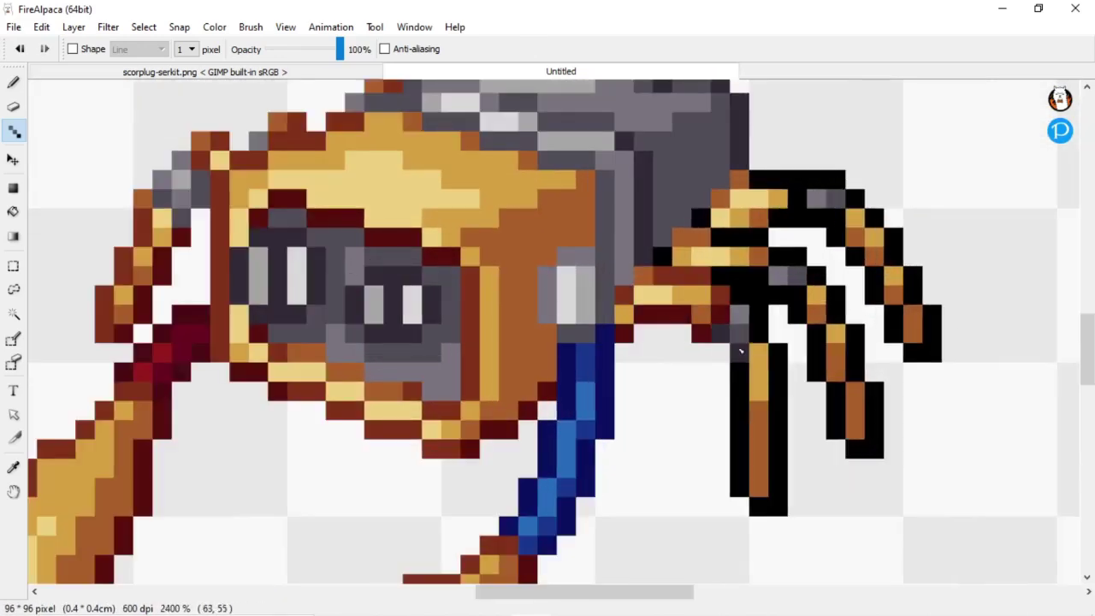
key(ctrl+z)
scroll(701, 337, up, 1)
key(ctrl+z)
key(ctrl+z)
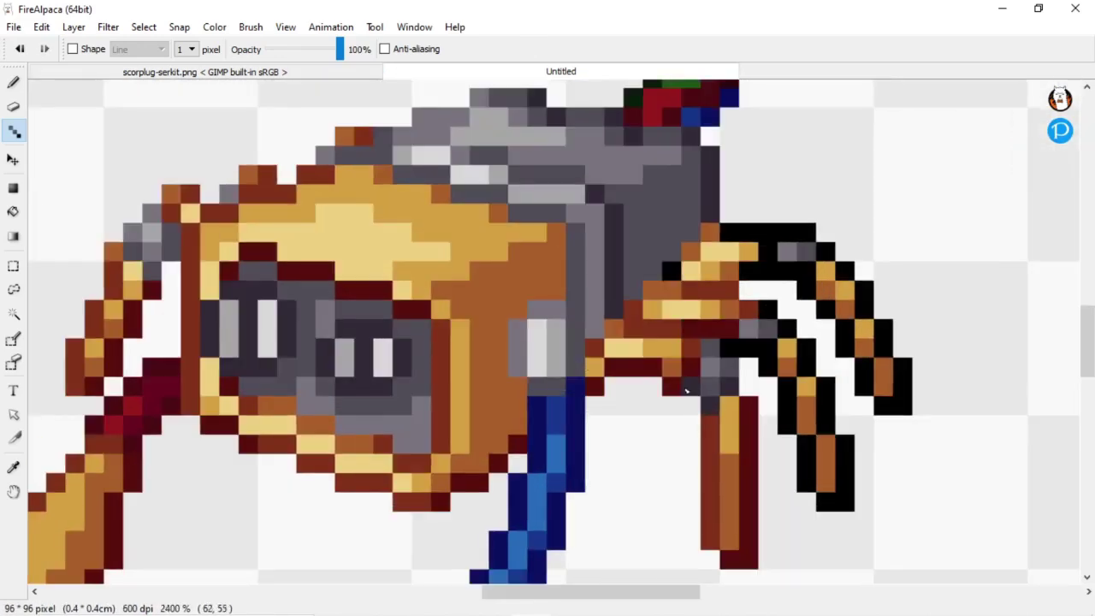
Step: Recolor the black outlines of the two remaining thin hind legs in brown and dark red, with grey around the joints
key(ctrl+z)
key(ctrl+z)
key(ctrl+z)
scroll(718, 285, up, 1)
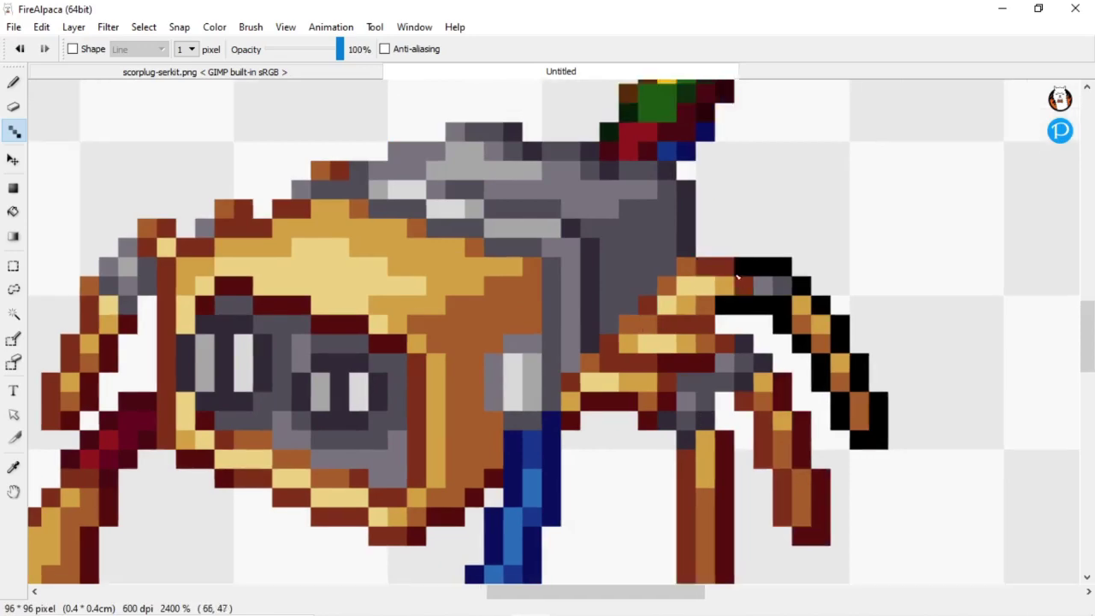
key(ctrl+z)
key(ctrl+z)
key(ctrl+z)
key(ctrl+0)
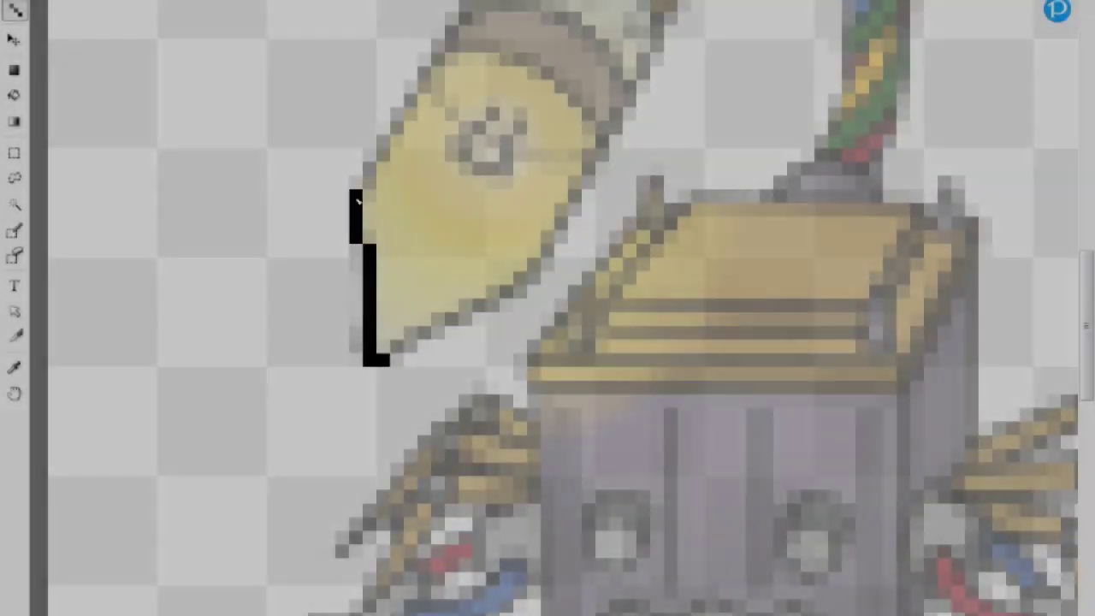
Step: Trace the tail bulb's pointed glass and the filament inside it with one-pixel black lines over the faded reference
mouse_move(362, 427)
mouse_down()
mouse_move(501, 367)
mouse_move(513, 282)
mouse_up()
mouse_move(282, 325)
mouse_down()
mouse_move(387, 208)
mouse_move(492, 266)
mouse_up()
mouse_move(333, 243)
mouse_down()
mouse_move(388, 296)
mouse_move(508, 318)
mouse_up()
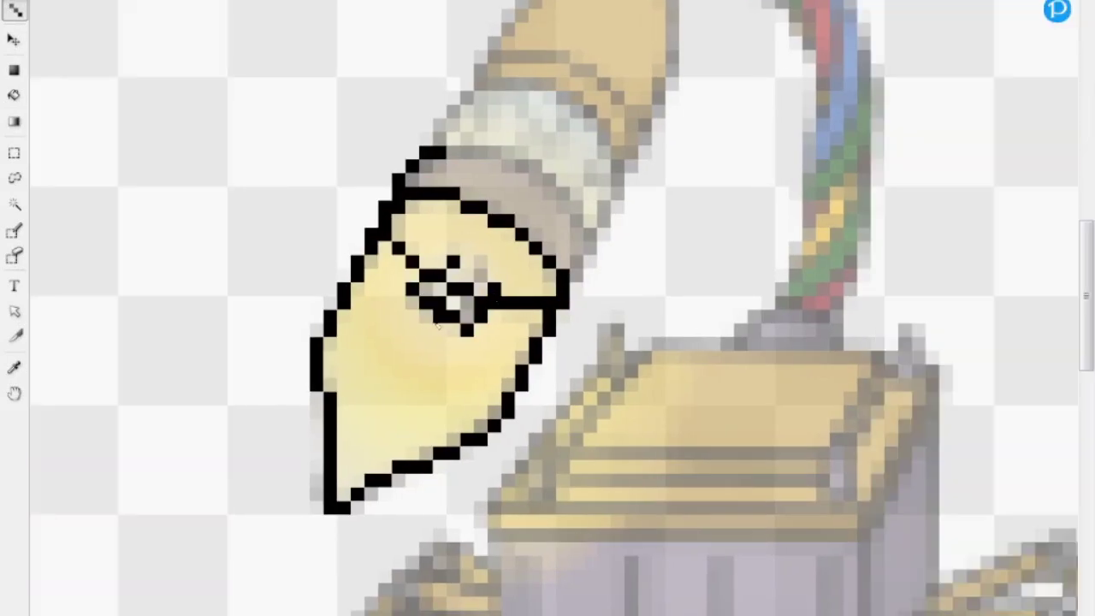
Step: Outline the grey ring and the pale band above the bulb in black, adding short crack lines inside the band
scroll(494, 297, up, 2)
drag(376, 249, 459, 249)
drag(541, 320, 479, 256)
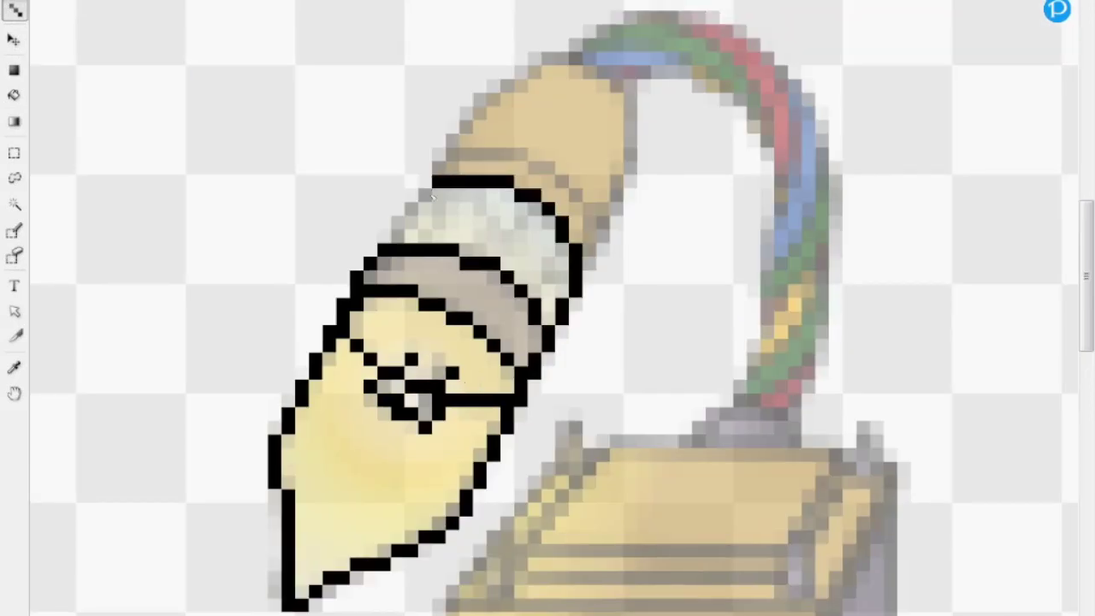
key(Tab)
key(Tab)
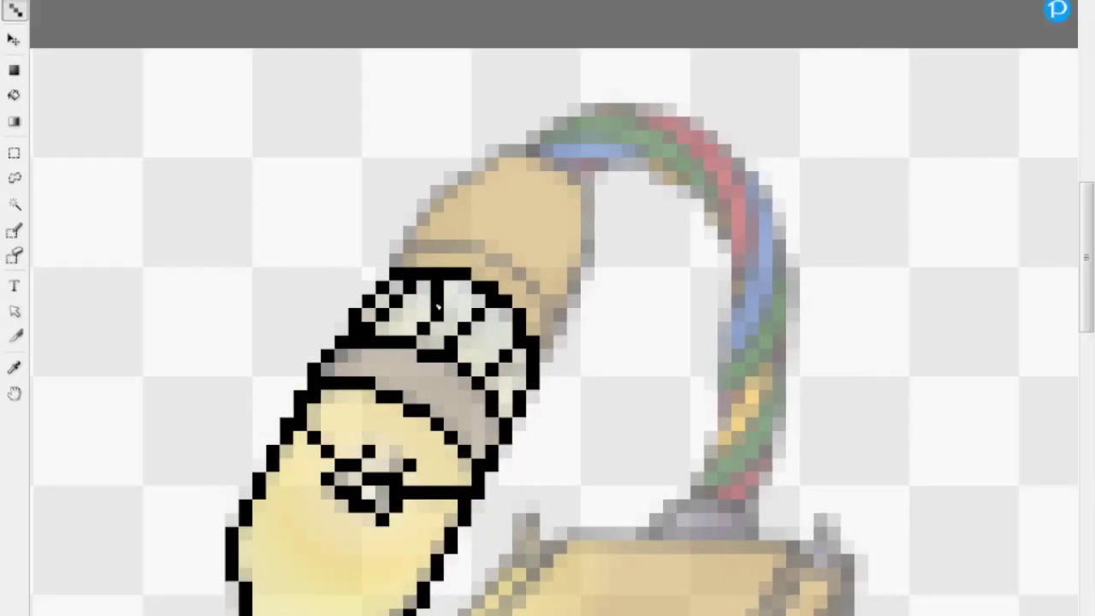
Step: Outline the bulb's rounded tan cap and draw the curved band line across its lower part
scroll(495, 344, up, 2)
drag(381, 315, 426, 246)
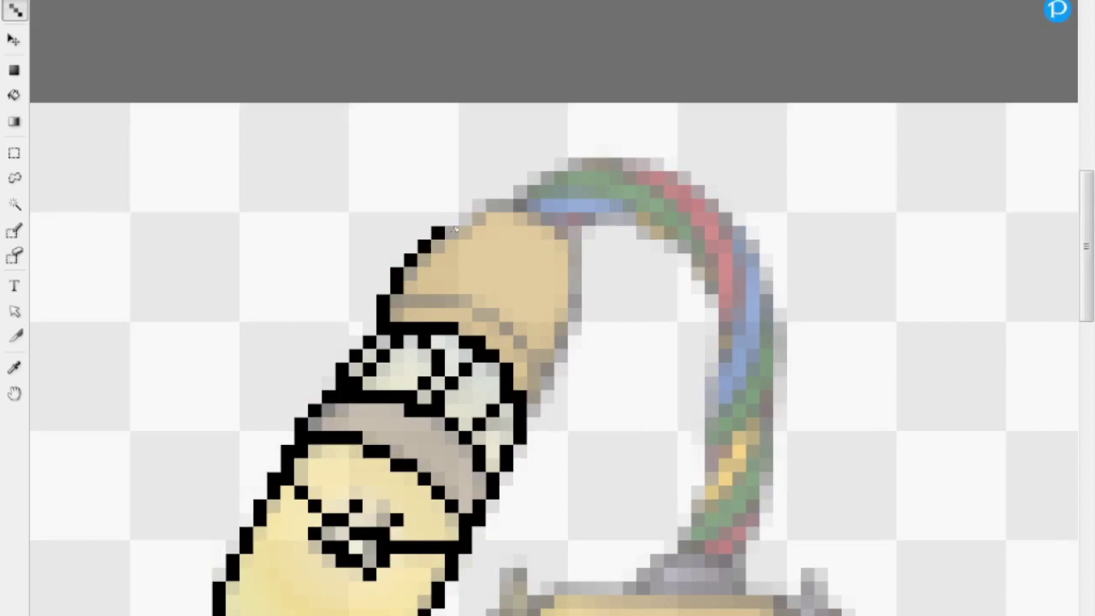
drag(578, 256, 539, 414)
drag(480, 317, 398, 300)
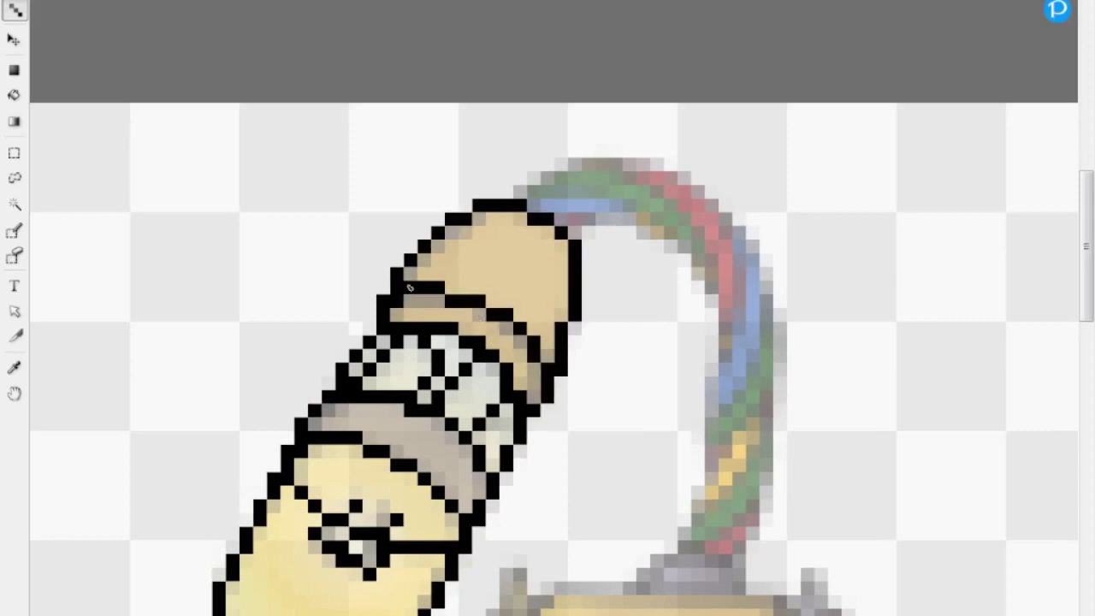
Step: Outline both edges of the curved tail cable and the grey socket at its base in black
scroll(457, 317, up, 1)
mouse_move(472, 252)
mouse_down()
mouse_move(689, 377)
mouse_move(673, 533)
mouse_up()
scroll(672, 533, down, 3)
mouse_move(669, 440)
mouse_down()
mouse_move(692, 340)
mouse_move(667, 160)
mouse_up()
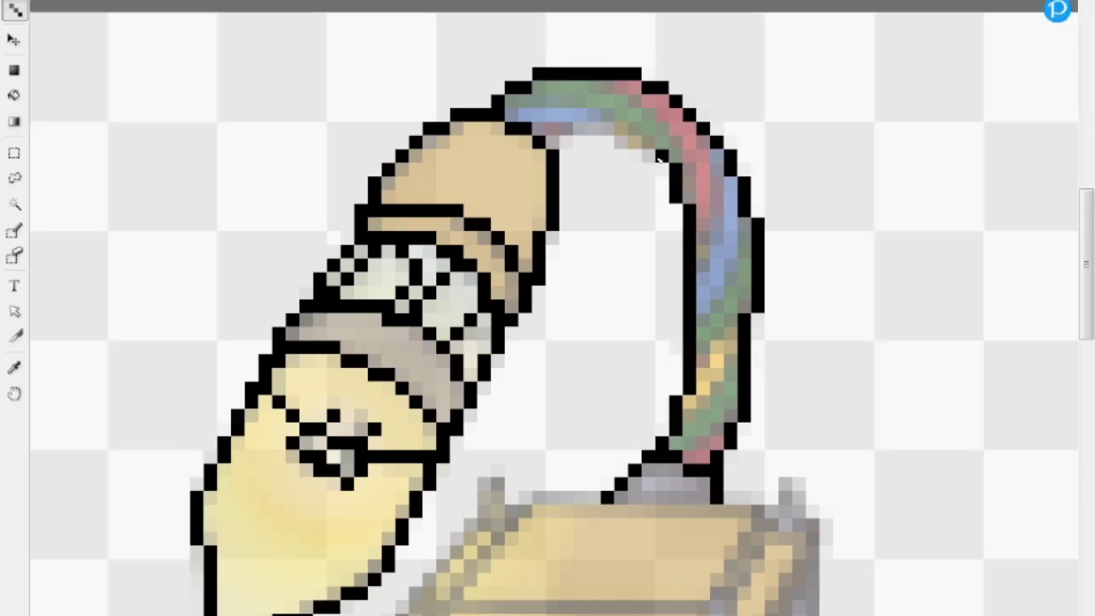
Step: Trace the back, slanted side and front edges of the tan panel on top of the box
scroll(647, 355, down, 3)
mouse_move(598, 326)
mouse_down()
mouse_move(506, 480)
mouse_move(709, 466)
mouse_up()
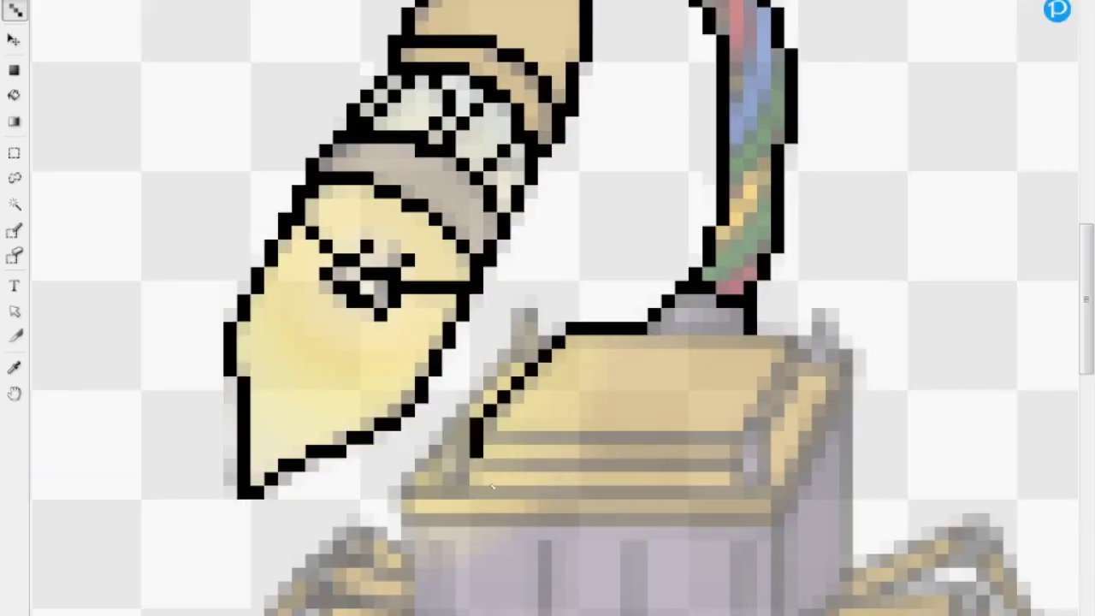
drag(650, 328, 775, 328)
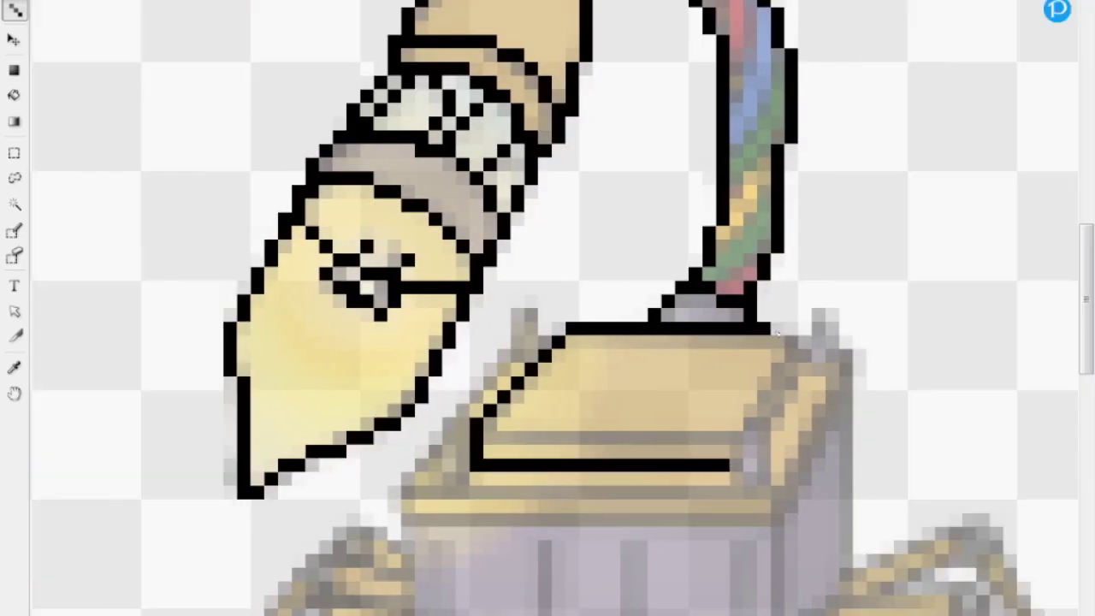
Step: Complete the top panel's slanted side and outline its front slot, front latch and rear corner post
key(Tab)
drag(737, 421, 751, 479)
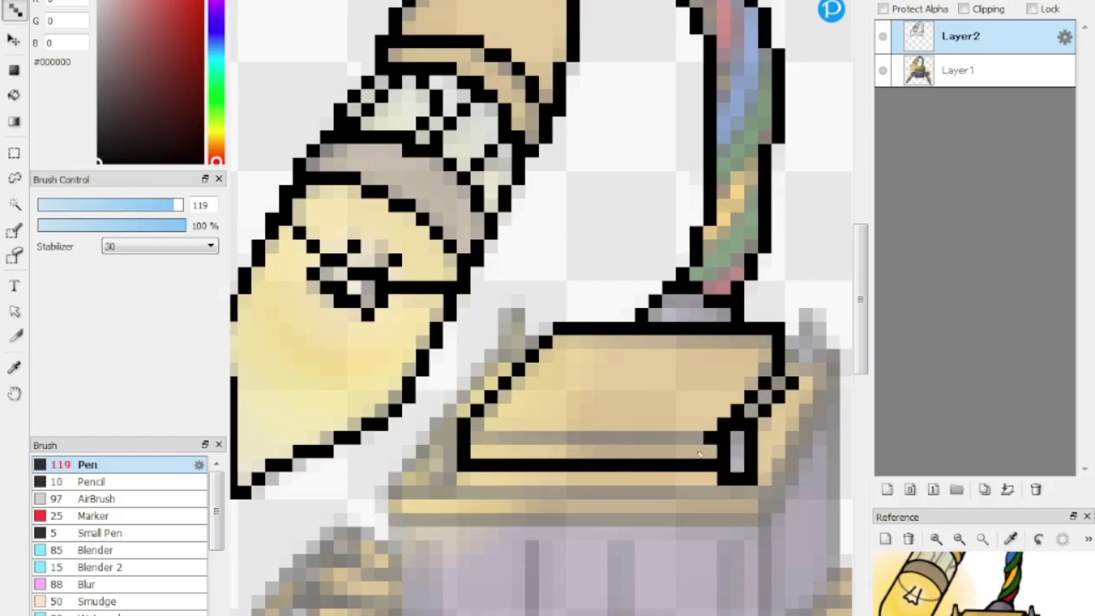
key(Tab)
mouse_move(690, 458)
mouse_down()
mouse_move(522, 437)
mouse_move(489, 438)
mouse_up()
drag(832, 342, 818, 313)
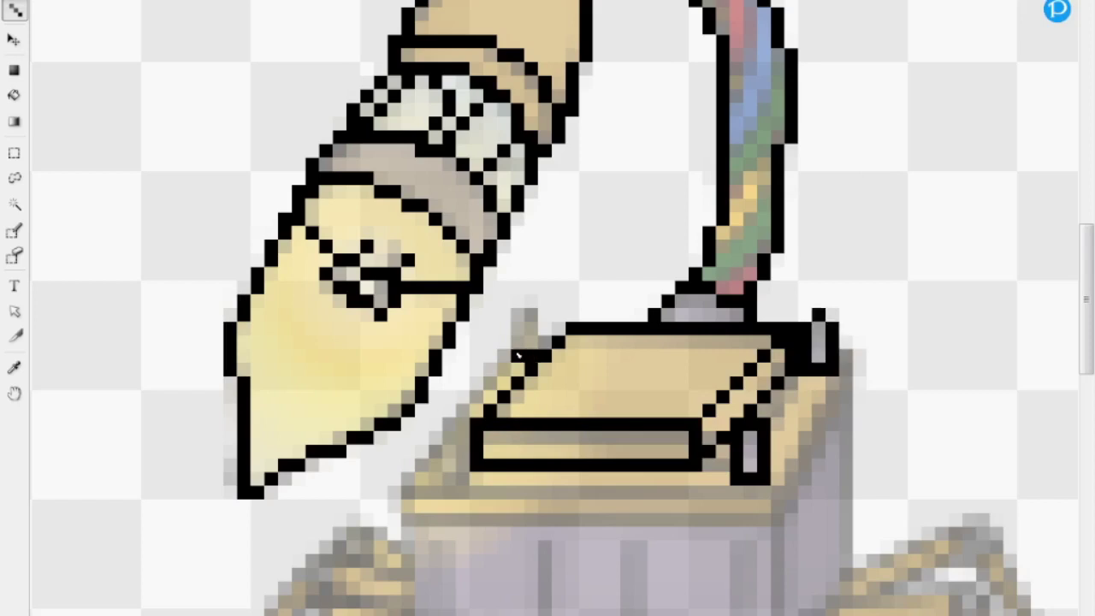
Step: Outline the lid's rim and remaining corner posts, and draw the box's rectangular front face beneath it
mouse_move(402, 481)
mouse_down()
mouse_move(402, 491)
mouse_move(537, 344)
mouse_up()
mouse_move(428, 481)
mouse_down()
mouse_move(434, 521)
mouse_move(652, 519)
mouse_move(796, 465)
mouse_move(800, 449)
mouse_move(794, 484)
mouse_move(850, 385)
mouse_move(793, 512)
mouse_move(813, 393)
mouse_up()
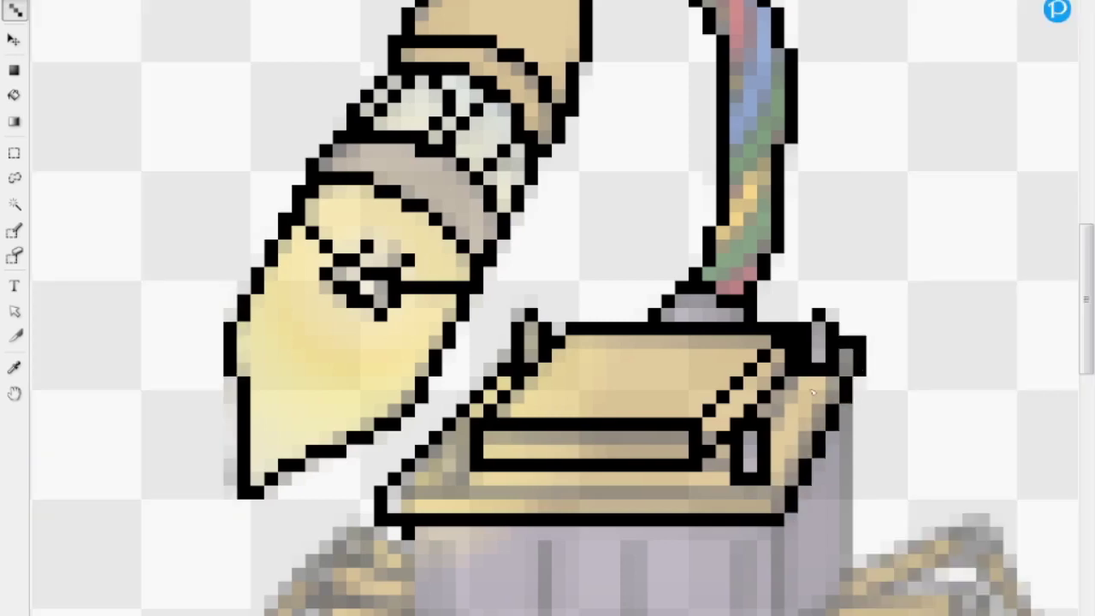
mouse_move(373, 495)
mouse_down()
mouse_move(497, 290)
mouse_move(517, 592)
mouse_move(904, 592)
mouse_up()
drag(904, 592, 904, 295)
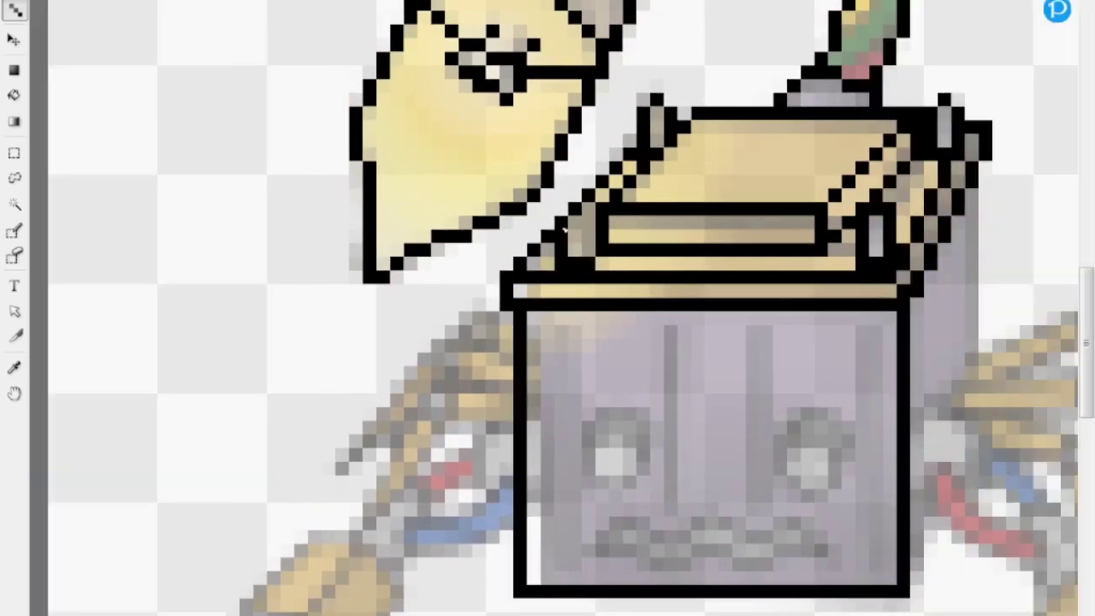
Step: Trace the wavy mouth and the two round, double-ringed eyes on the box's front face
drag(630, 554, 826, 526)
drag(752, 518, 599, 535)
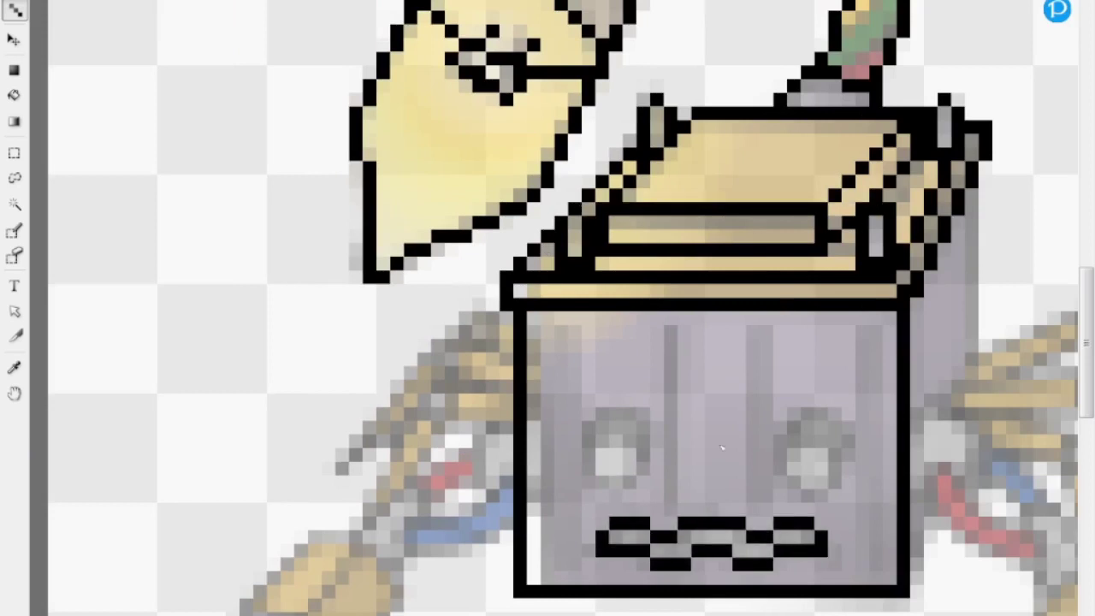
drag(633, 484, 599, 410)
drag(780, 432, 794, 485)
key(Tab)
key(Tab)
scroll(585, 428, up, 2)
mouse_move(598, 411)
mouse_down()
mouse_move(701, 428)
mouse_move(685, 492)
mouse_move(637, 373)
mouse_up()
drag(659, 449, 693, 509)
drag(701, 479, 479, 464)
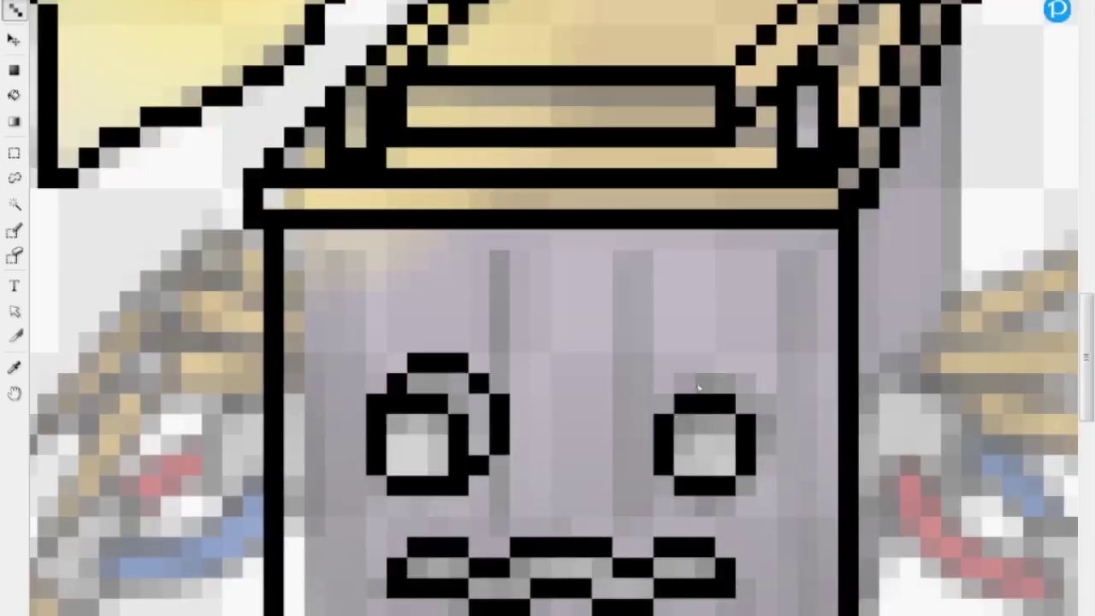
drag(672, 393, 791, 496)
Step: Draw four vertical panel lines on the front face and shift both eyes one pixel to the left
key(Tab)
drag(610, 252, 610, 516)
drag(530, 252, 530, 516)
key(Tab)
scroll(548, 343, down, 2)
scroll(547, 343, up, 2)
key(m)
drag(366, 538, 715, 615)
key(ctrl+d)
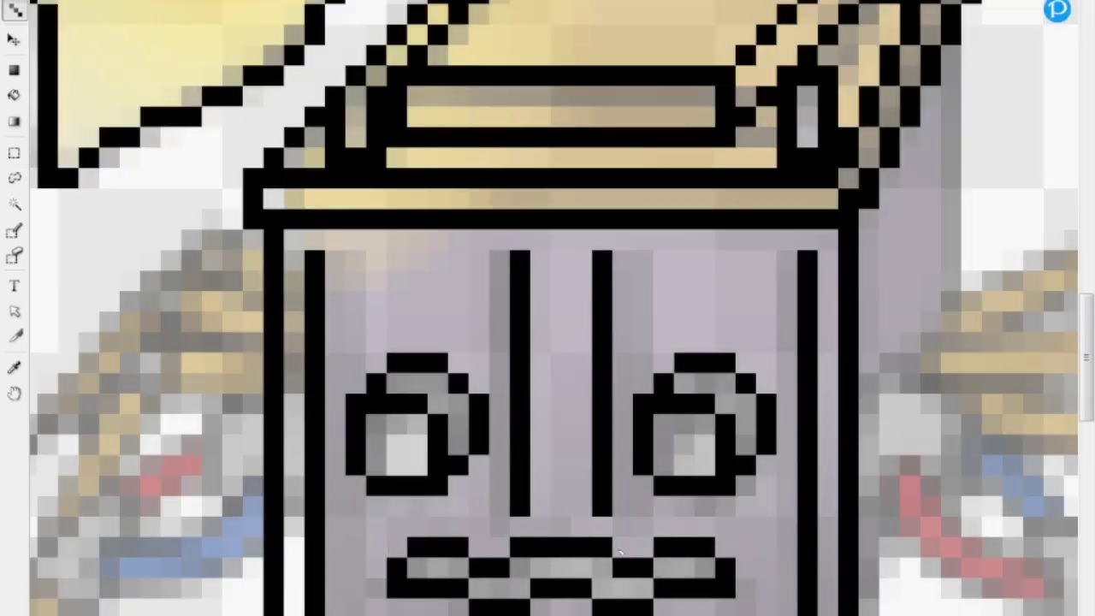
Step: Outline the left leg's grey shoulder joint and its red and blue wires in black
key(Tab)
key(Tab)
scroll(548, 343, down, 2)
scroll(560, 530, down, 2)
key(Tab)
scroll(565, 385, up, 4)
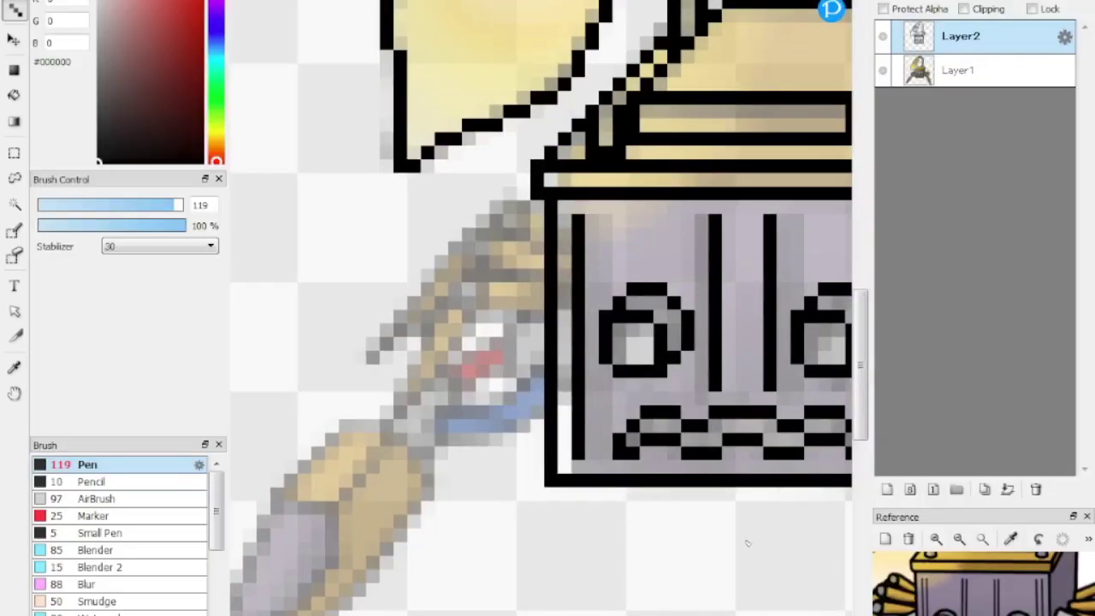
key(Tab)
scroll(579, 342, up, 3)
scroll(578, 342, down, 3)
scroll(556, 385, up, 4)
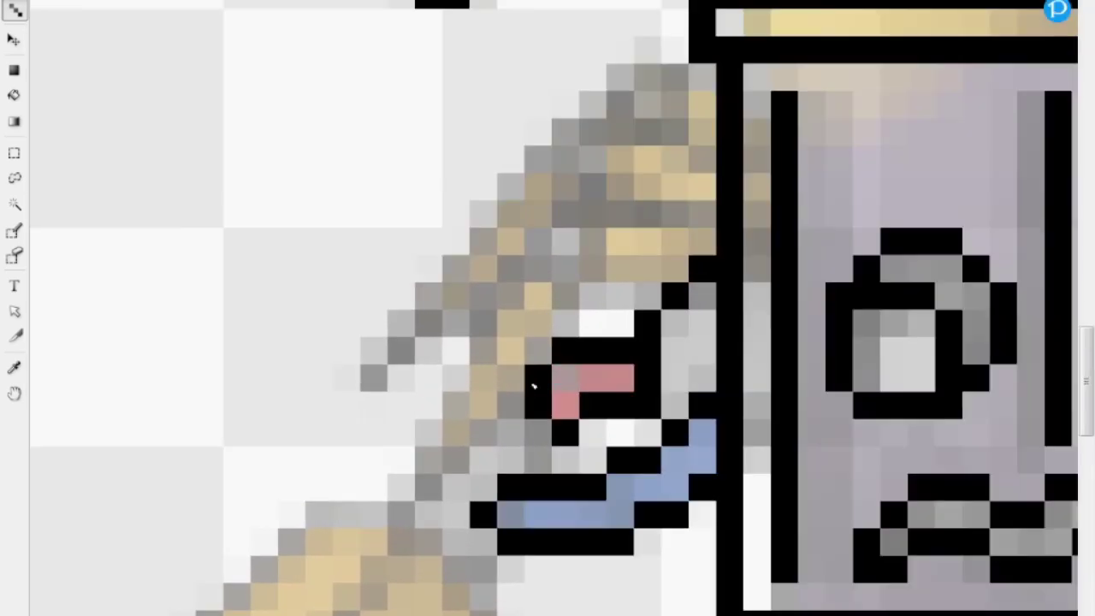
Step: Outline the left leg's wire connector and the outer contour of its large tan segment
key(Tab)
drag(493, 467, 391, 467)
drag(505, 496, 595, 611)
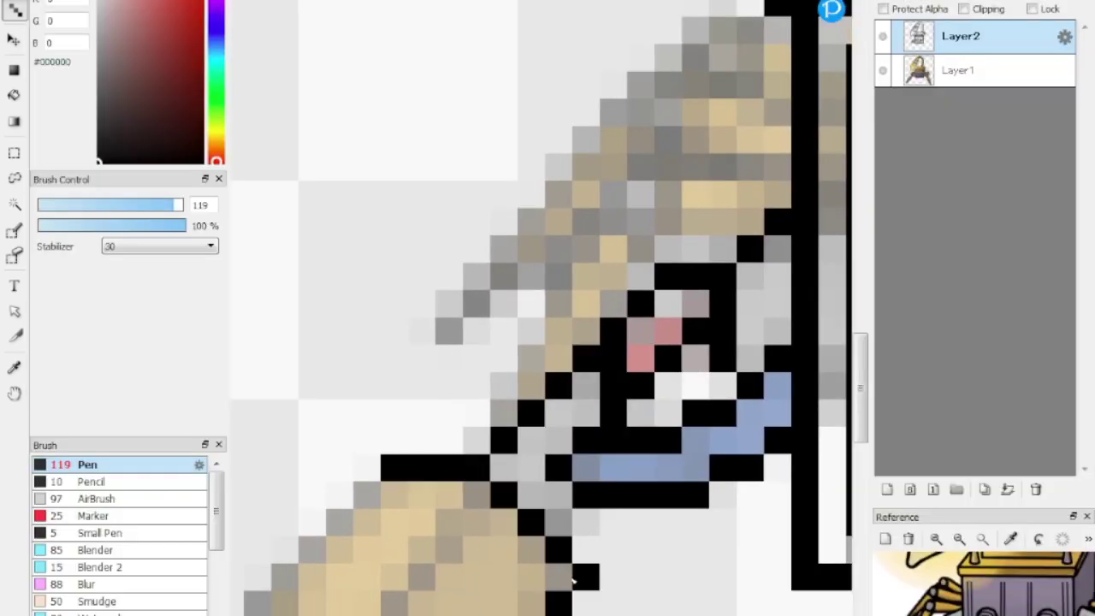
key(Tab)
drag(539, 513, 795, 188)
drag(813, 291, 676, 428)
drag(740, 393, 842, 321)
key(ctrl+z)
key(ctrl+z)
drag(701, 407, 481, 612)
Step: Trace the grey plate and the inner ridge line on the large left leg
key(Tab)
key(Tab)
drag(659, 337, 620, 418)
mouse_move(398, 598)
mouse_down()
mouse_move(496, 314)
mouse_move(588, 218)
mouse_up()
mouse_move(611, 445)
mouse_down()
mouse_move(531, 597)
mouse_move(599, 480)
mouse_up()
scroll(598, 479, down, 2)
Step: Outline the thin tan legs and their joints on the box's left side in black
key(Tab)
scroll(567, 400, up, 1)
key(Tab)
drag(618, 283, 539, 300)
drag(508, 342, 410, 432)
scroll(419, 445, down, 2)
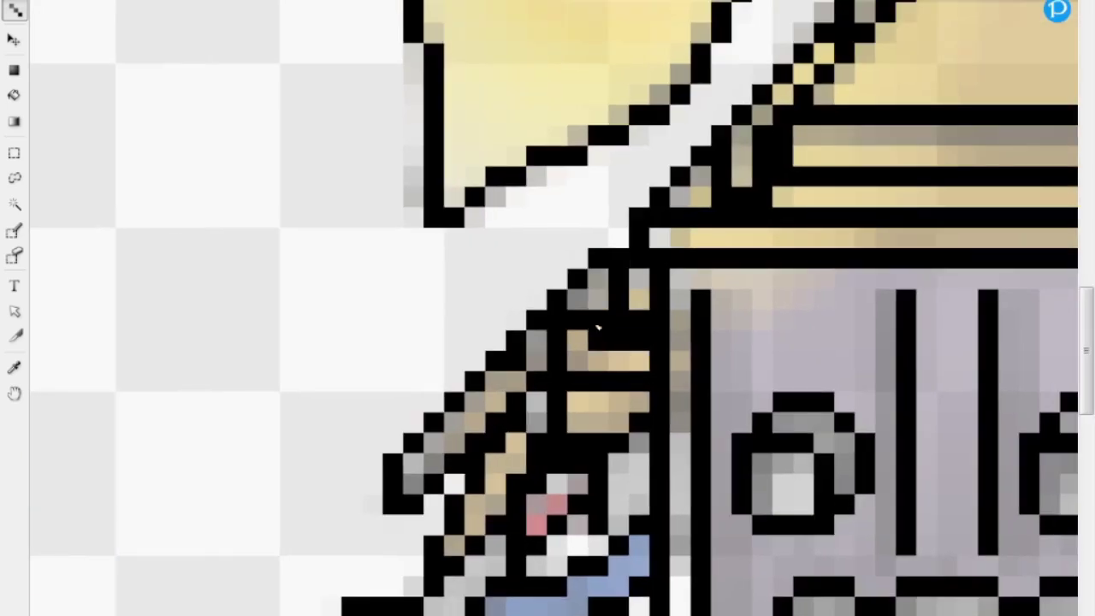
scroll(413, 465, up, 1)
key(Tab)
scroll(413, 464, down, 2)
key(Tab)
scroll(513, 467, up, 2)
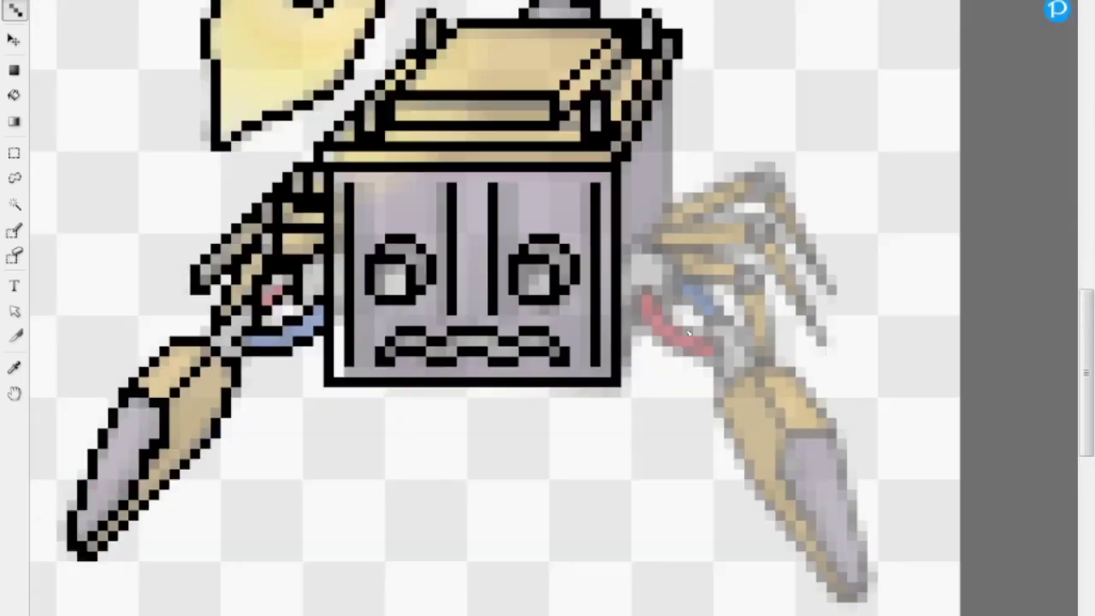
Step: Outline the right leg's grey shoulder joint and its red and blue wires in black
scroll(590, 470, up, 1)
key(Tab)
drag(637, 383, 654, 364)
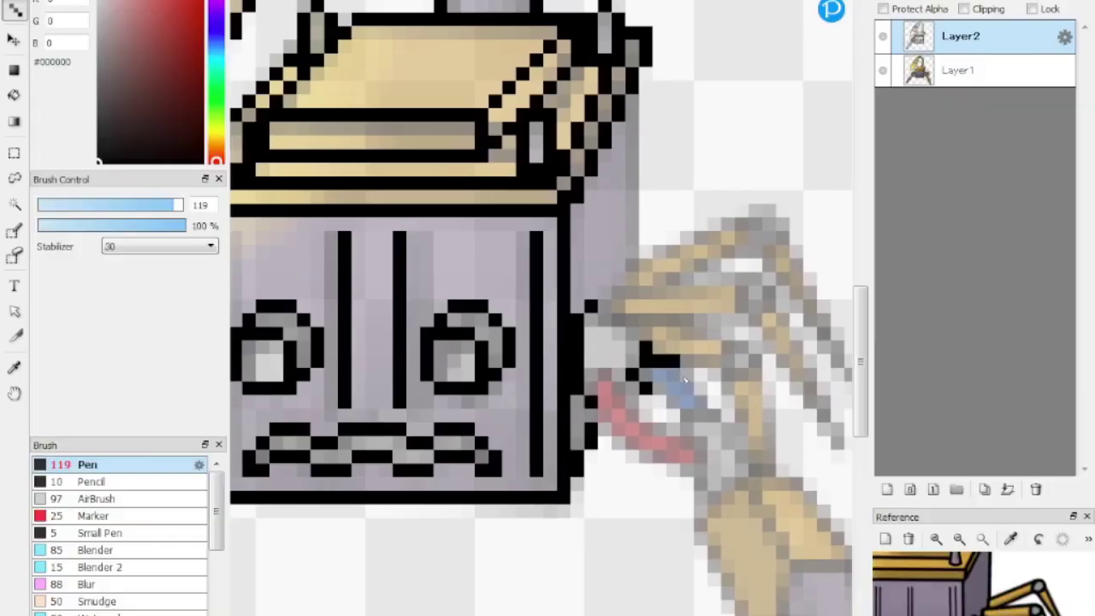
key(Tab)
scroll(633, 428, down, 2)
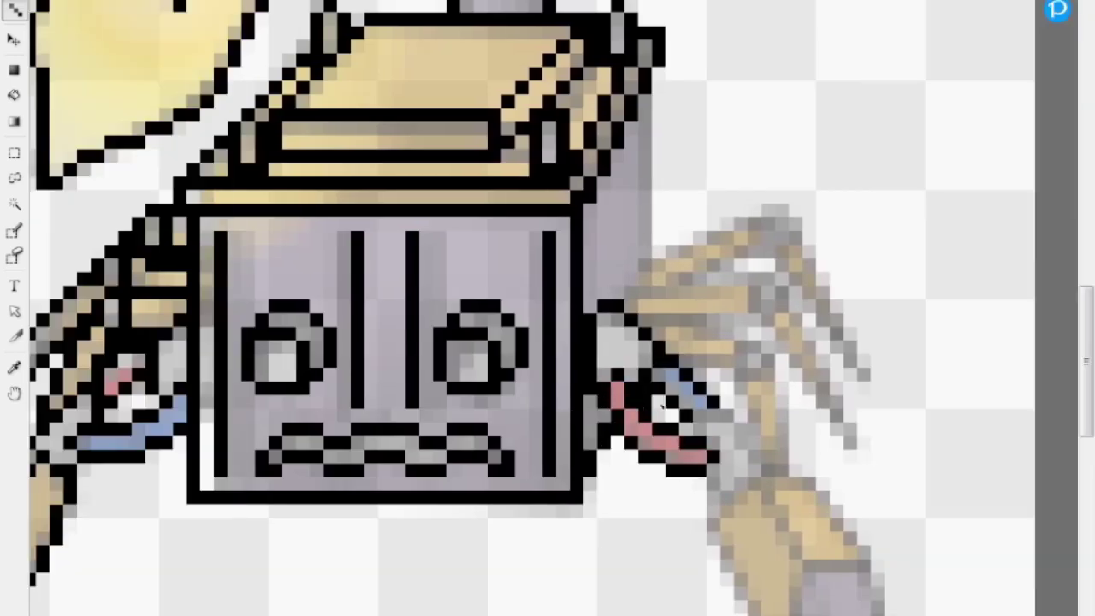
Step: Outline the right leg's wire connector and the outer contour of its large tan segment
scroll(753, 466, up, 2)
scroll(752, 508, down, 3)
mouse_move(668, 428)
mouse_down()
mouse_move(744, 556)
mouse_move(809, 452)
mouse_move(774, 380)
mouse_up()
key(Tab)
key(Tab)
scroll(633, 428, down, 2)
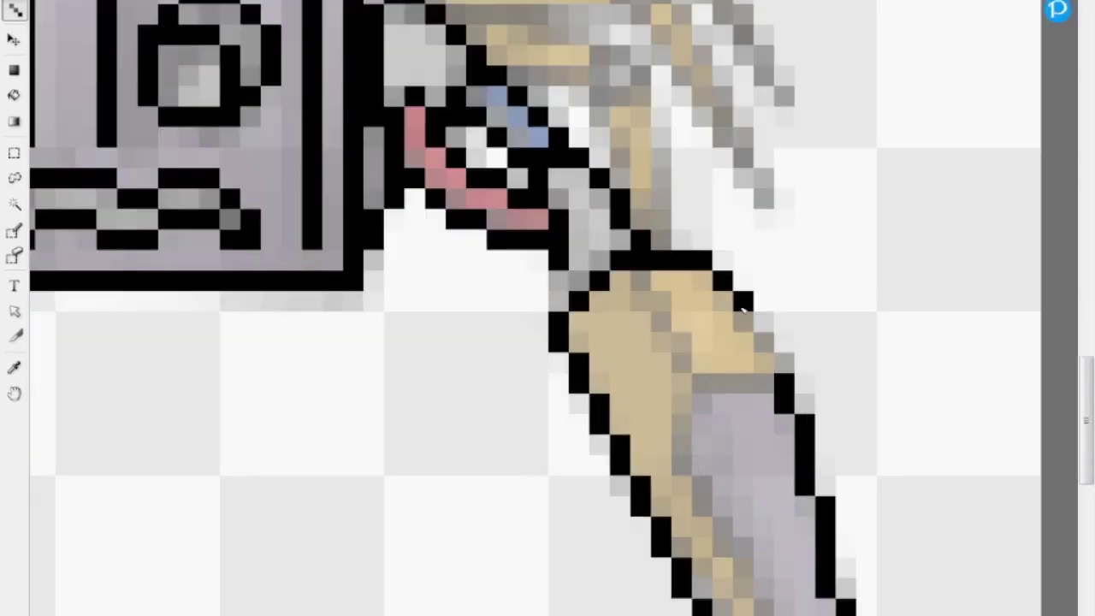
Step: Trace the grey plate and the inner ridge line on the large right leg
scroll(633, 428, up, 2)
drag(681, 267, 769, 341)
mouse_move(702, 349)
mouse_down()
mouse_move(735, 437)
mouse_move(802, 552)
mouse_up()
scroll(803, 552, down, 2)
key(Tab)
scroll(719, 317, up, 2)
key(Tab)
Step: Outline the lower and middle thin legs and their joints on the box's right side
scroll(715, 300, up, 2)
drag(703, 282, 770, 349)
drag(791, 443, 774, 366)
scroll(767, 319, up, 1)
key(Tab)
key(Tab)
mouse_move(676, 331)
mouse_down()
mouse_move(753, 349)
mouse_move(823, 500)
mouse_up()
drag(800, 496, 734, 377)
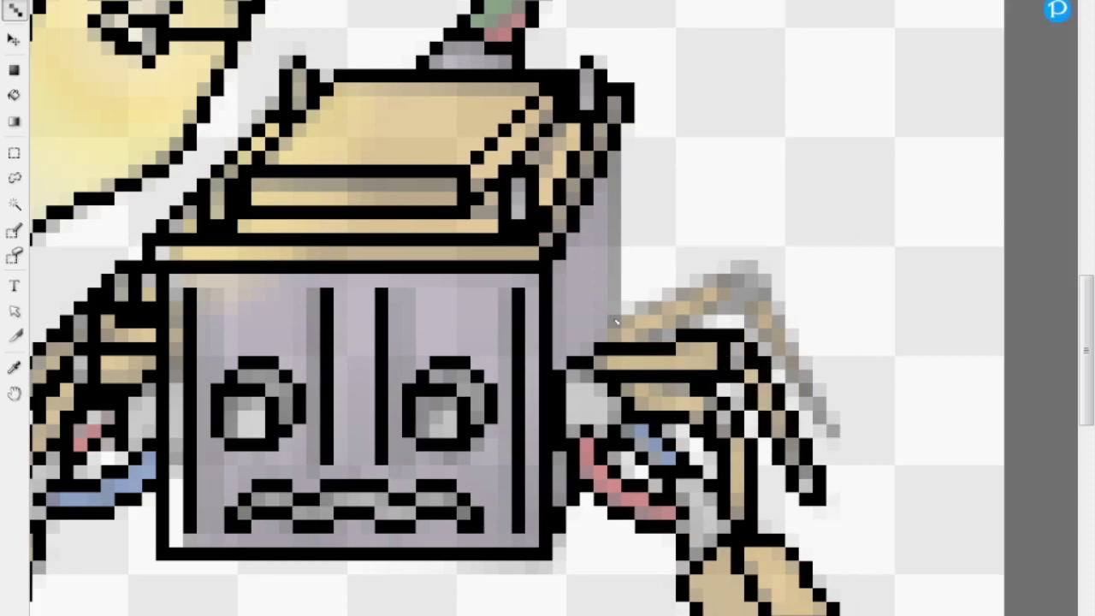
Step: Outline the uppermost thin right leg and draw the box's rear vertical edge
drag(609, 322, 732, 262)
key(Tab)
key(Tab)
drag(838, 434, 754, 324)
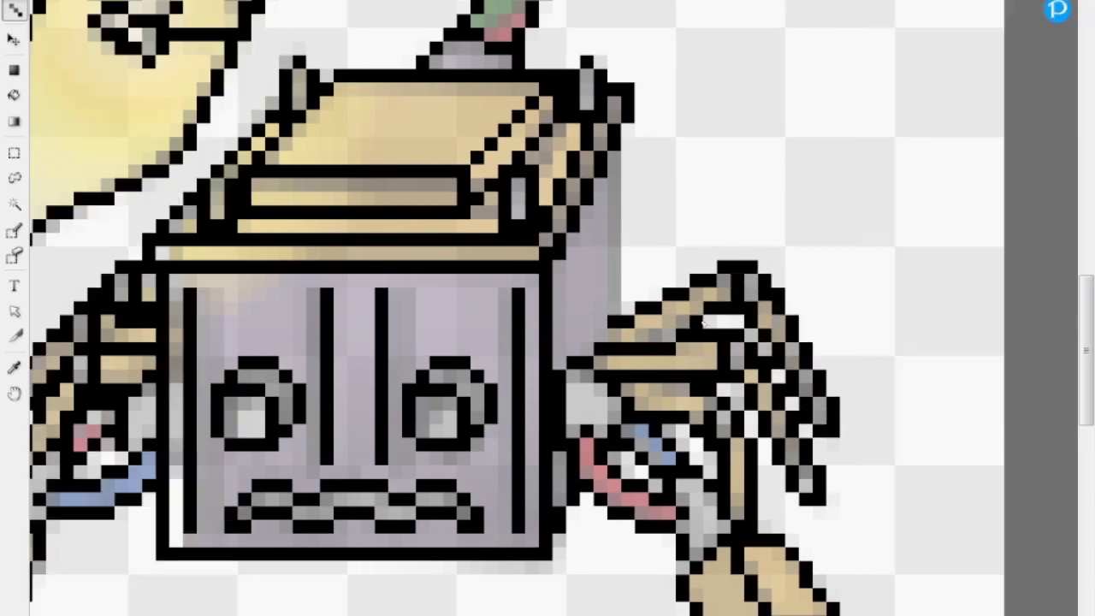
scroll(617, 393, down, 3)
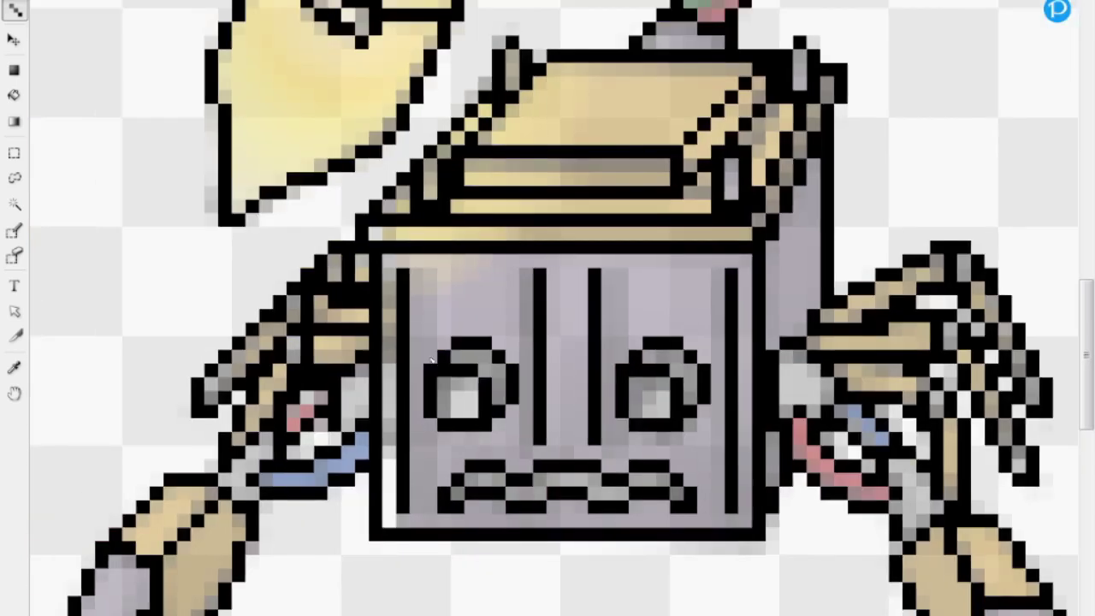
Step: Colour the arch of the multicoloured cable with red, green, blue and yellow strands over the reference
scroll(791, 310, up, 1)
scroll(790, 310, down, 2)
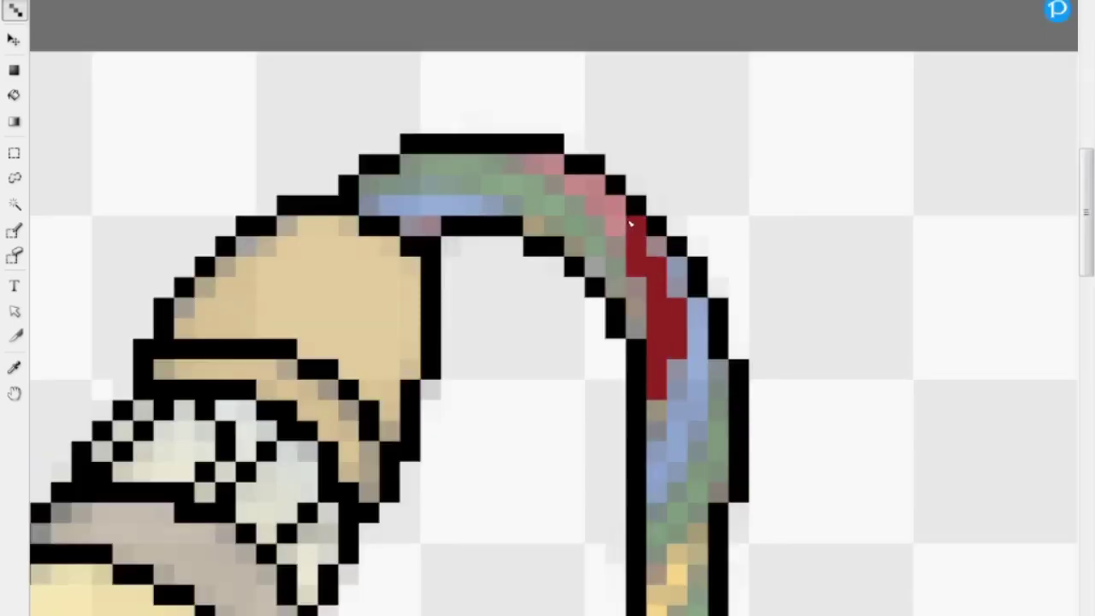
mouse_move(630, 224)
mouse_down()
mouse_move(534, 162)
mouse_move(501, 183)
mouse_move(394, 171)
mouse_up()
mouse_move(368, 205)
mouse_down()
mouse_move(513, 205)
mouse_move(595, 267)
mouse_up()
click(420, 224)
drag(637, 309, 636, 327)
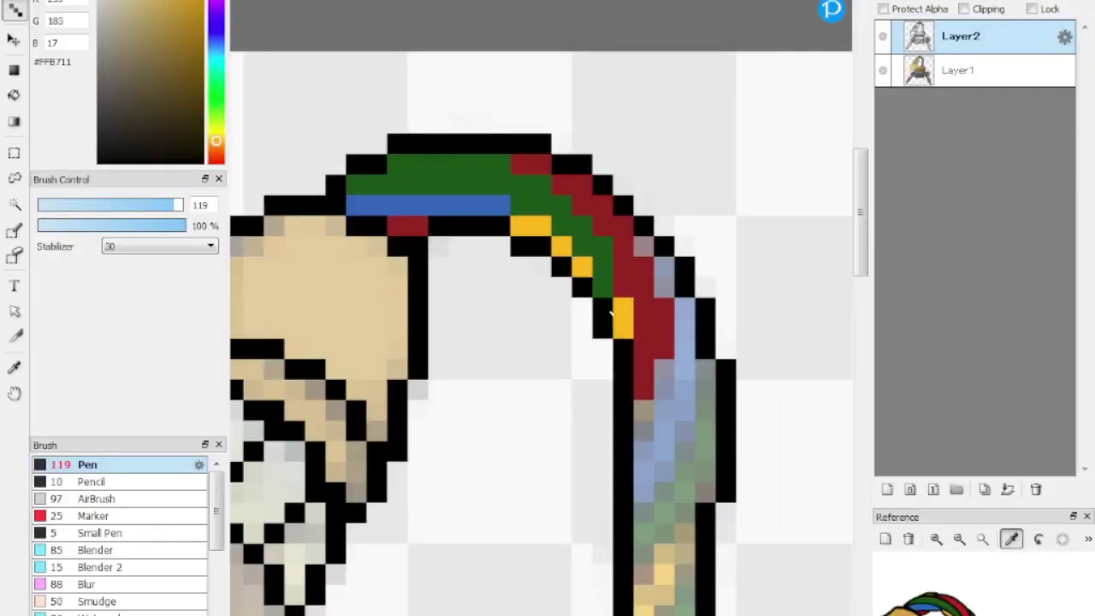
Step: Continue the blue, green, yellow and red strands down the cable's descending part to its base
drag(571, 284, 575, 231)
alt+click(445, 151)
drag(647, 194, 688, 283)
drag(689, 342, 650, 441)
alt+click(453, 120)
mouse_move(710, 308)
mouse_down()
mouse_move(692, 434)
mouse_move(650, 492)
mouse_up()
scroll(651, 492, down, 2)
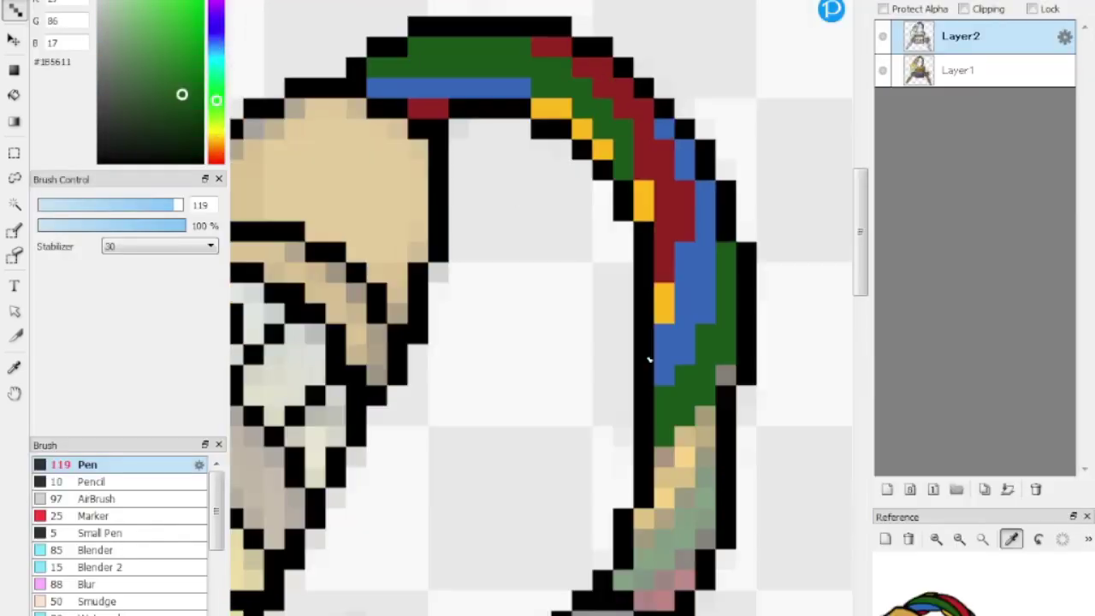
mouse_move(684, 410)
mouse_down()
mouse_move(658, 538)
mouse_move(667, 479)
mouse_up()
drag(719, 513, 694, 466)
Step: Fill the lamp's cap gold, its lower band and the cable base grey, and the pointed bulb pale yellow
key(Tab)
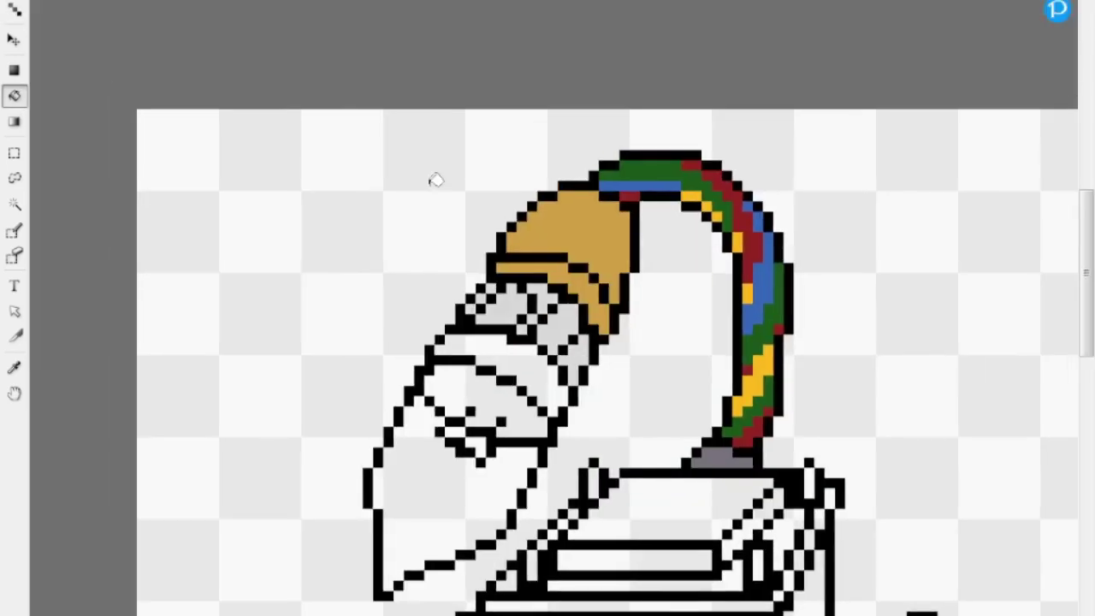
key(Tab)
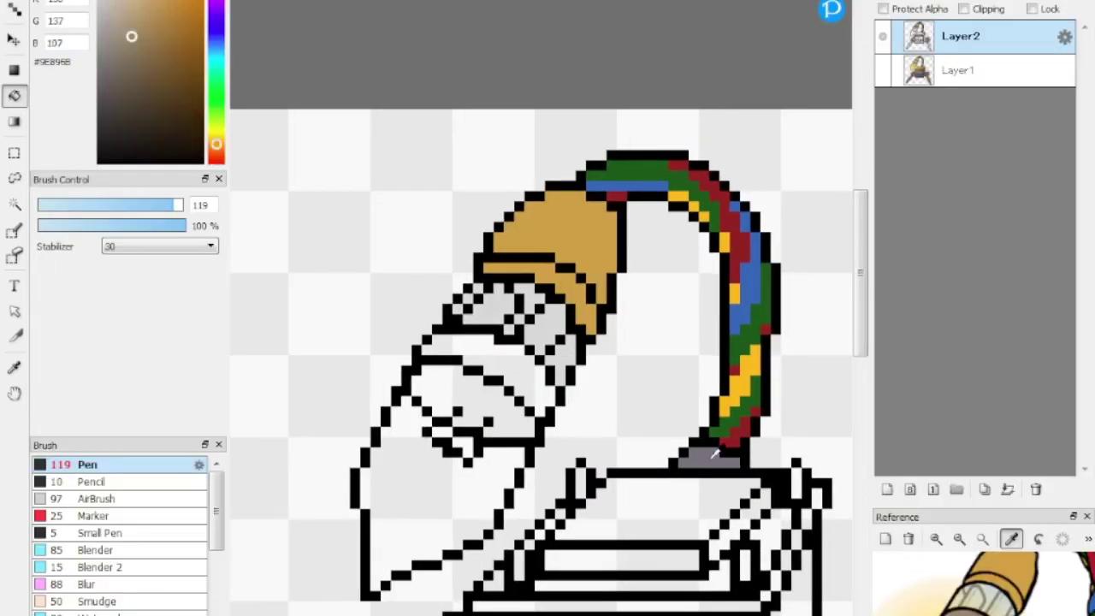
key(Tab)
click(470, 429)
scroll(486, 341, down, 4)
scroll(486, 341, right, 2)
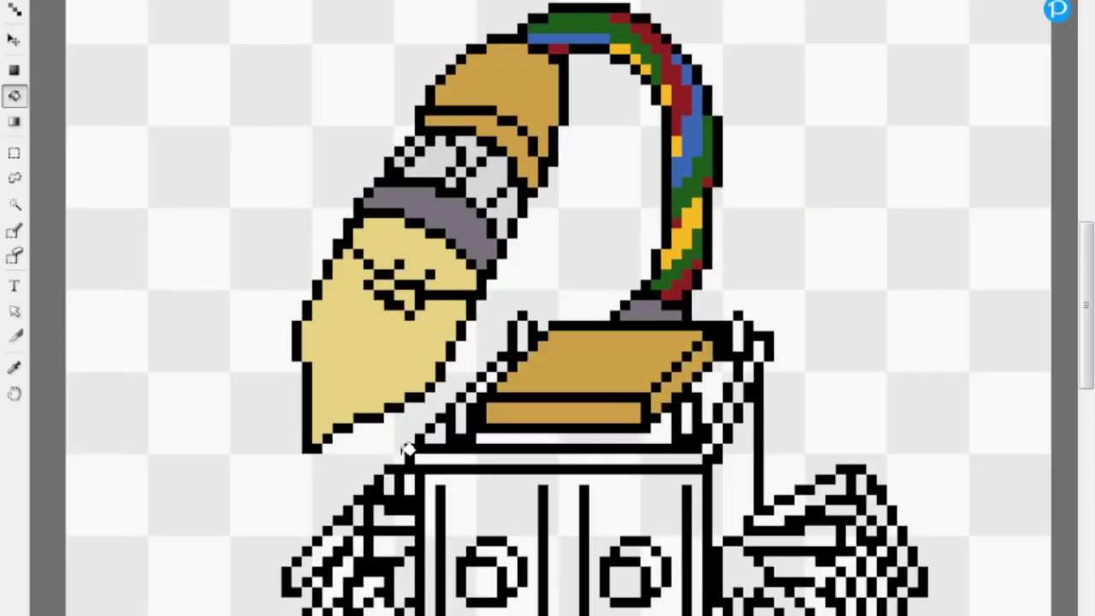
Step: Fill the box lid's rim, the thin left legs and the large leg segments gold, and the lid's corner pins grey
click(587, 434)
click(501, 362)
scroll(501, 362, down, 5)
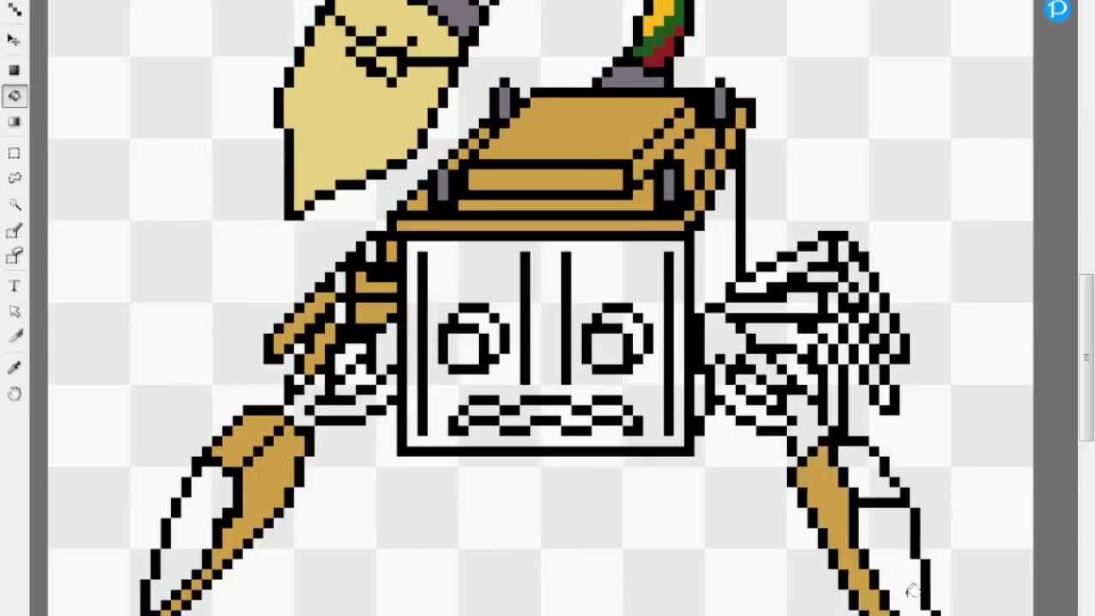
Step: Fill the thin jointed legs on the box's right side with gold
scroll(911, 591, up, 3)
scroll(911, 590, right, 2)
click(719, 395)
click(812, 449)
key(v)
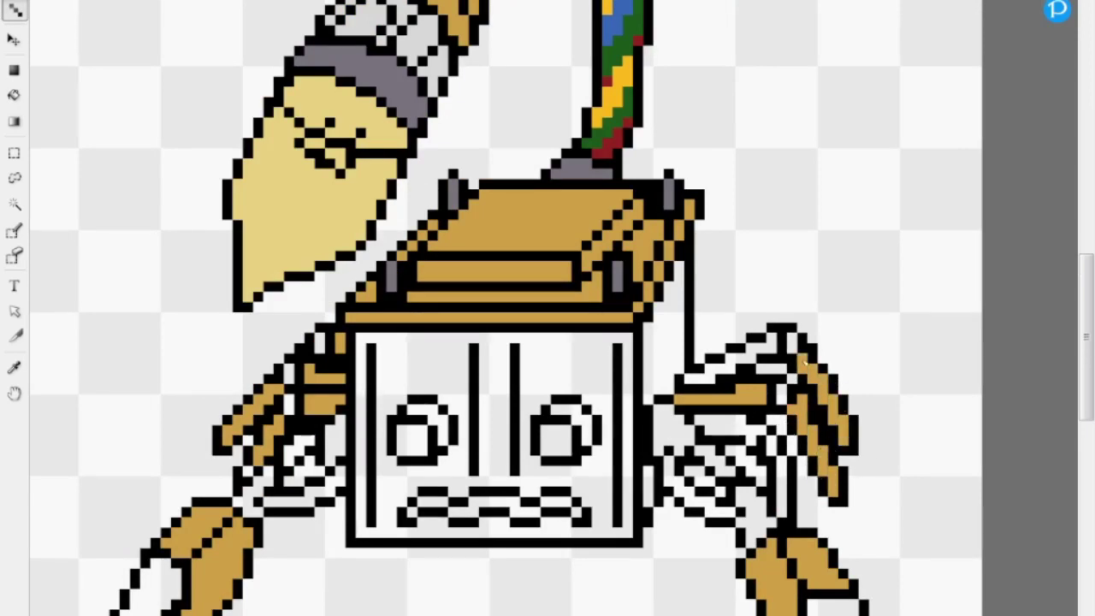
key(g)
click(761, 359)
click(727, 429)
click(780, 488)
Step: Fill the large left leg's plate and the thin legs' joints grey, and the wire connectors light grey
scroll(727, 427, up, 1)
scroll(727, 428, left, 1)
scroll(513, 471, down, 2)
scroll(513, 471, left, 2)
scroll(297, 498, up, 2)
scroll(297, 497, left, 1)
scroll(496, 91, down, 2)
scroll(496, 91, left, 1)
key(Tab)
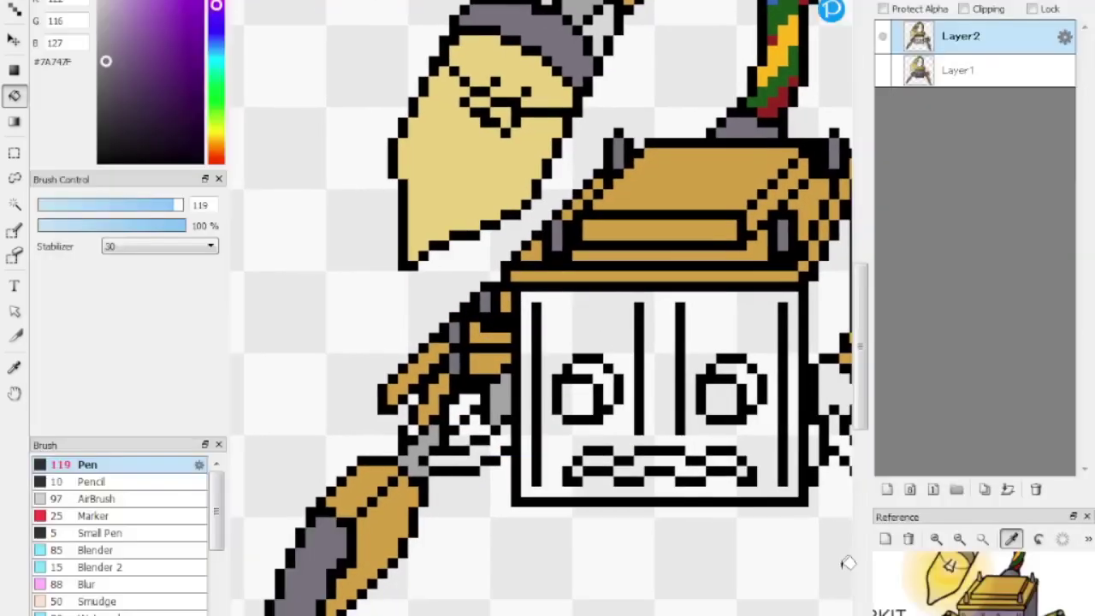
Step: Fill the leg wires red and blue, the box's front and side greys, and the eyes light grey
key(Tab)
click(477, 409)
click(479, 447)
click(876, 445)
click(603, 358)
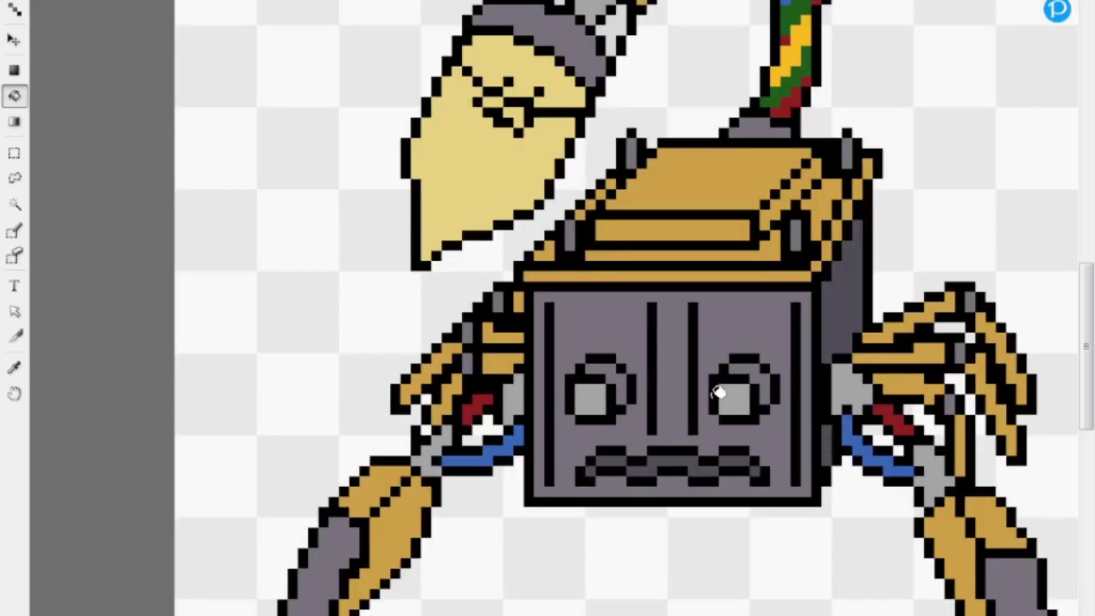
Step: Recolour the black panel lines, mouth and eye outlines on the box's front with dark grey and purple shades
scroll(626, 238, down, 1)
scroll(672, 355, up, 2)
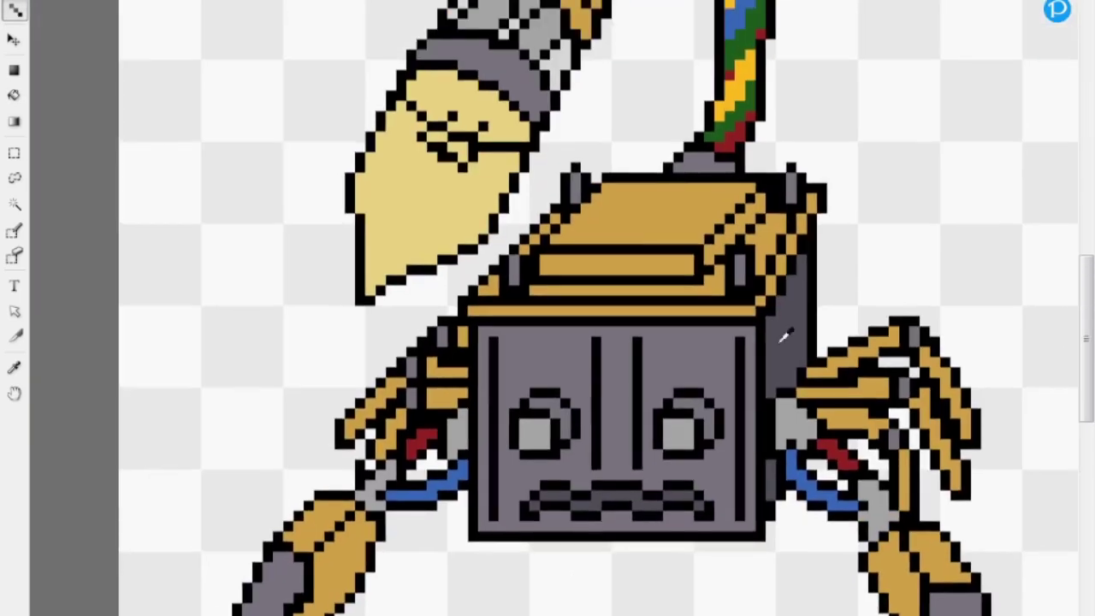
scroll(673, 355, up, 2)
drag(663, 346, 663, 512)
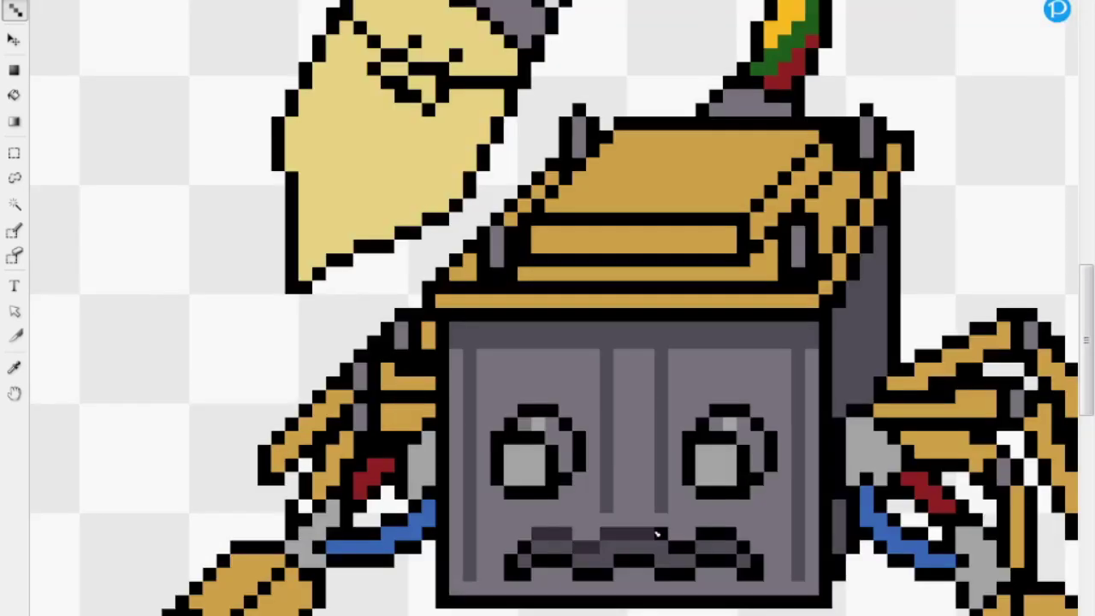
drag(660, 533, 770, 567)
scroll(585, 473, up, 2)
mouse_move(520, 496)
mouse_down()
mouse_move(695, 480)
mouse_move(745, 412)
mouse_up()
Step: Recolour the outer edges of the box's front in dark grey and dark purple
scroll(573, 446, up, 1)
drag(532, 309, 534, 597)
mouse_move(535, 351)
mouse_down()
mouse_move(535, 597)
mouse_move(918, 590)
mouse_up()
drag(919, 582, 919, 298)
Step: Fill the lid's top faces pale yellow and shade its right side and front rim in brown and gold
scroll(804, 456, right, 3)
scroll(457, 286, up, 2)
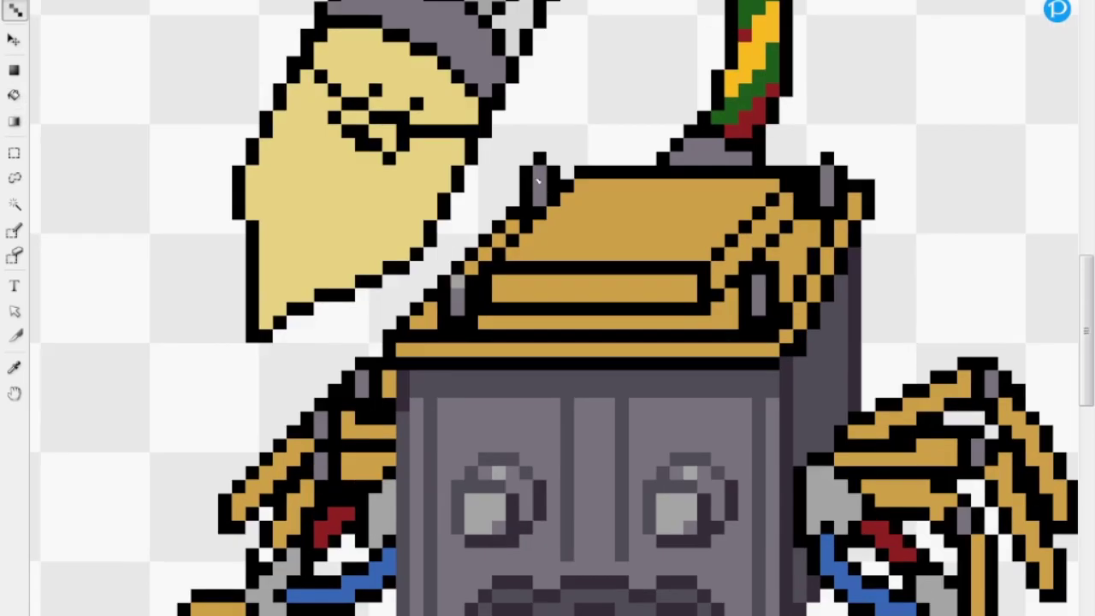
click(642, 234)
key(b)
drag(736, 205, 791, 283)
drag(787, 213, 855, 342)
mouse_move(800, 240)
mouse_down()
mouse_move(727, 316)
mouse_move(507, 322)
mouse_move(565, 350)
mouse_up()
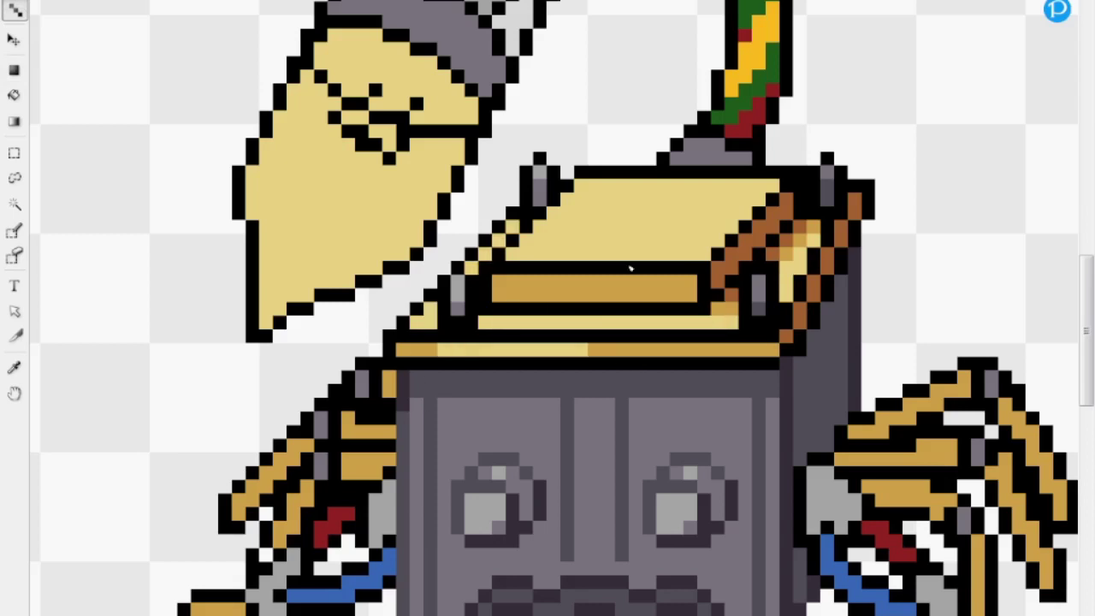
Step: Recolour the lid's rear, left and front outlines from black to brown and reddish brown
scroll(372, 524, down, 2)
scroll(529, 345, left, 1)
scroll(420, 397, down, 1)
drag(587, 153, 779, 153)
drag(531, 190, 427, 291)
drag(434, 318, 586, 318)
mouse_move(400, 325)
mouse_down()
mouse_move(612, 345)
mouse_move(795, 255)
mouse_up()
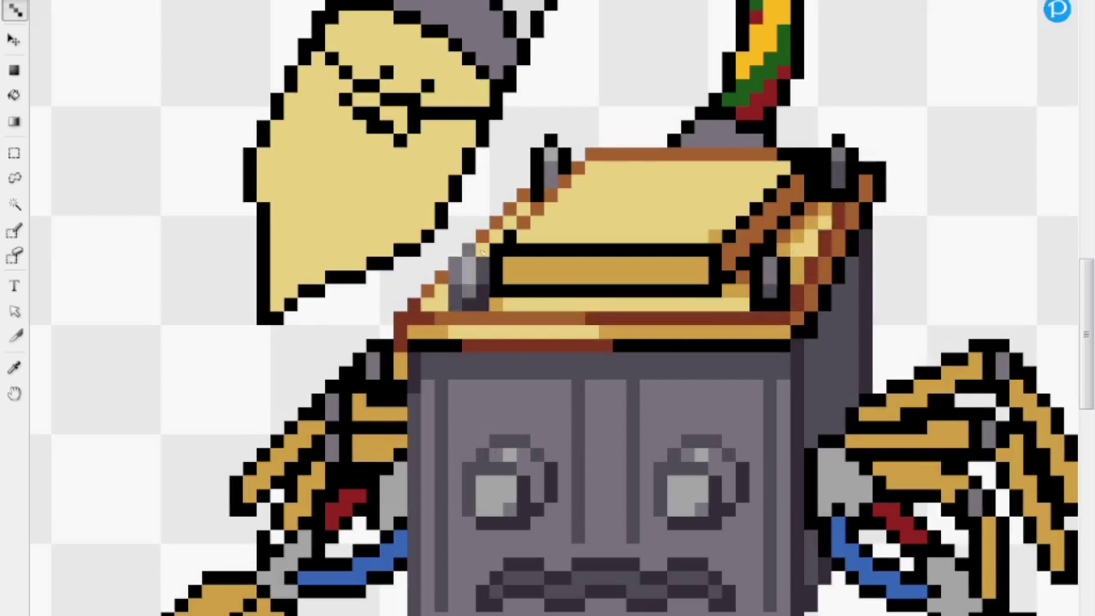
Step: Recolour the raised lid panel's outline and the rim's lower edge in reddish brown and dark red
click(770, 258)
drag(502, 250, 776, 248)
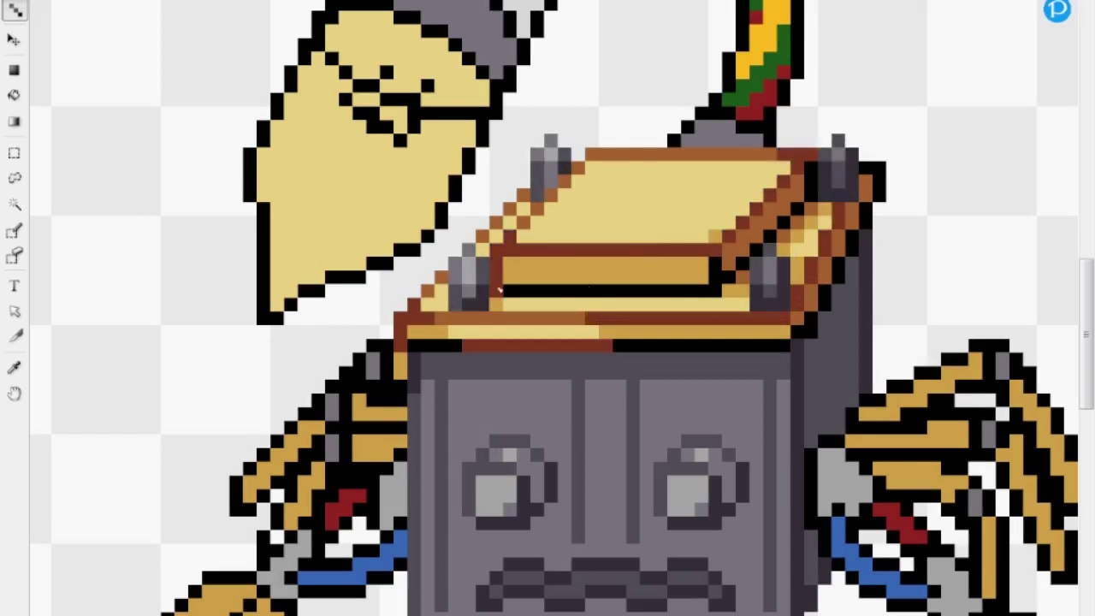
mouse_move(508, 292)
mouse_down()
mouse_move(723, 289)
mouse_move(800, 205)
mouse_up()
drag(787, 345, 613, 346)
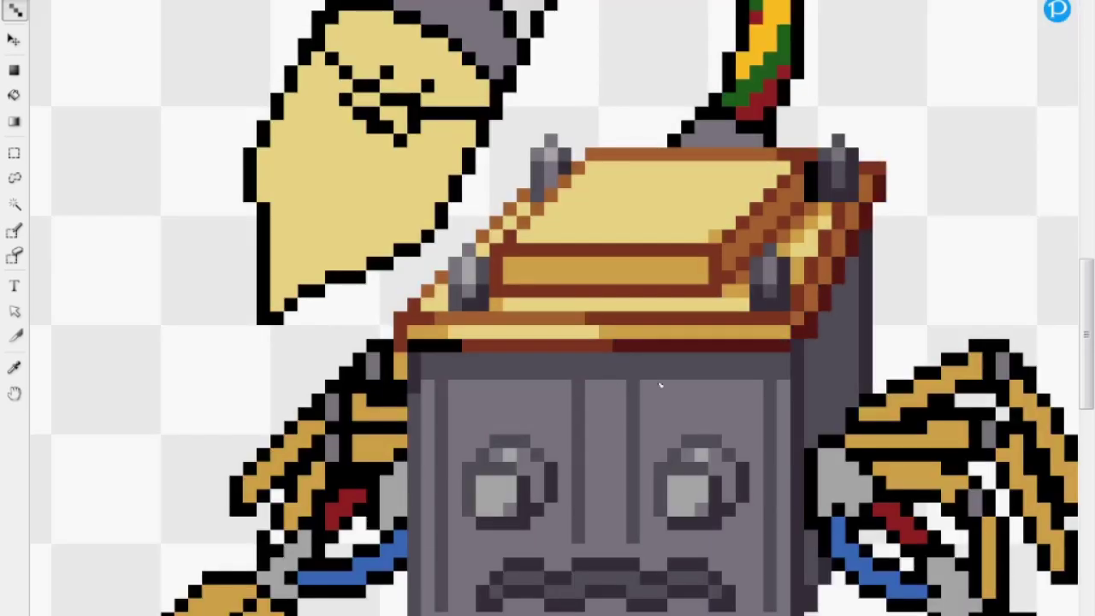
Step: Shade the large left leg's tan segment in pale yellow, gold and brown, and recolour its outline brown and dark red
scroll(528, 379, up, 3)
scroll(622, 291, right, 2)
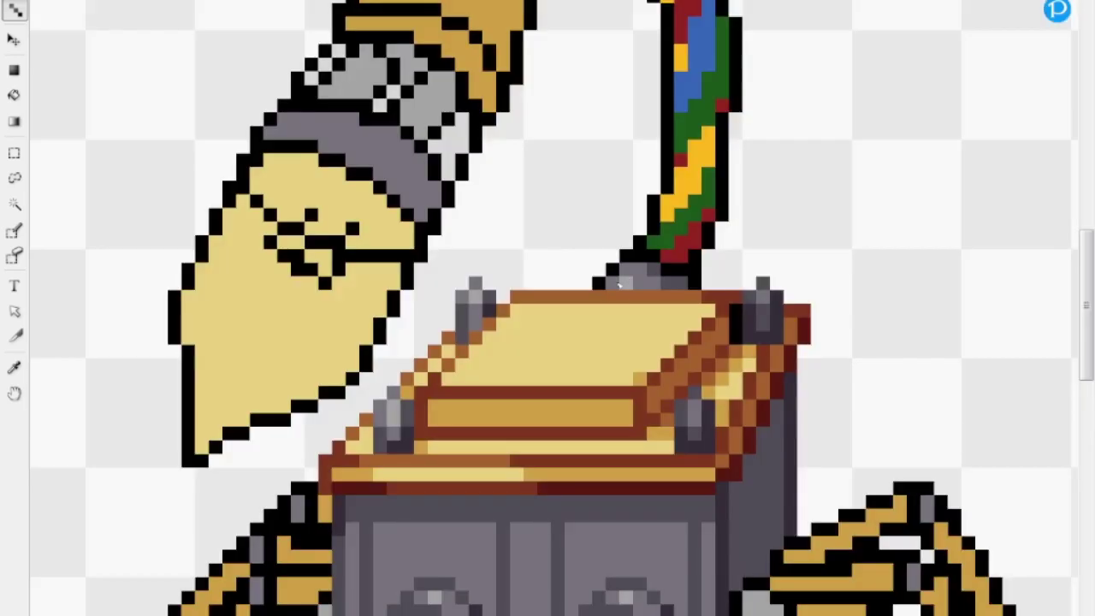
scroll(620, 286, down, 4)
scroll(620, 287, left, 3)
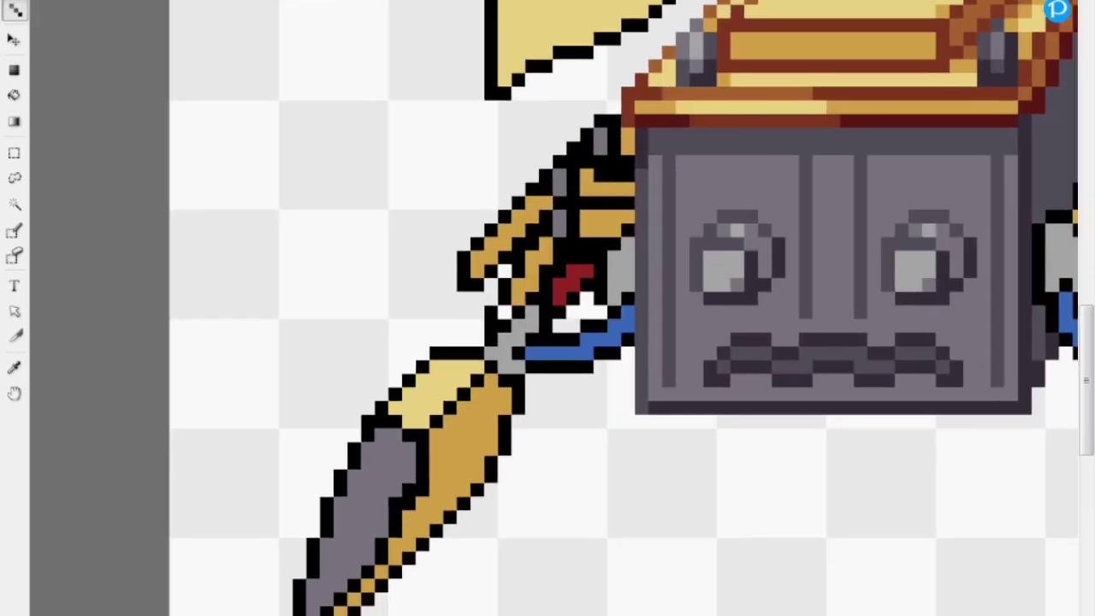
drag(495, 426, 430, 402)
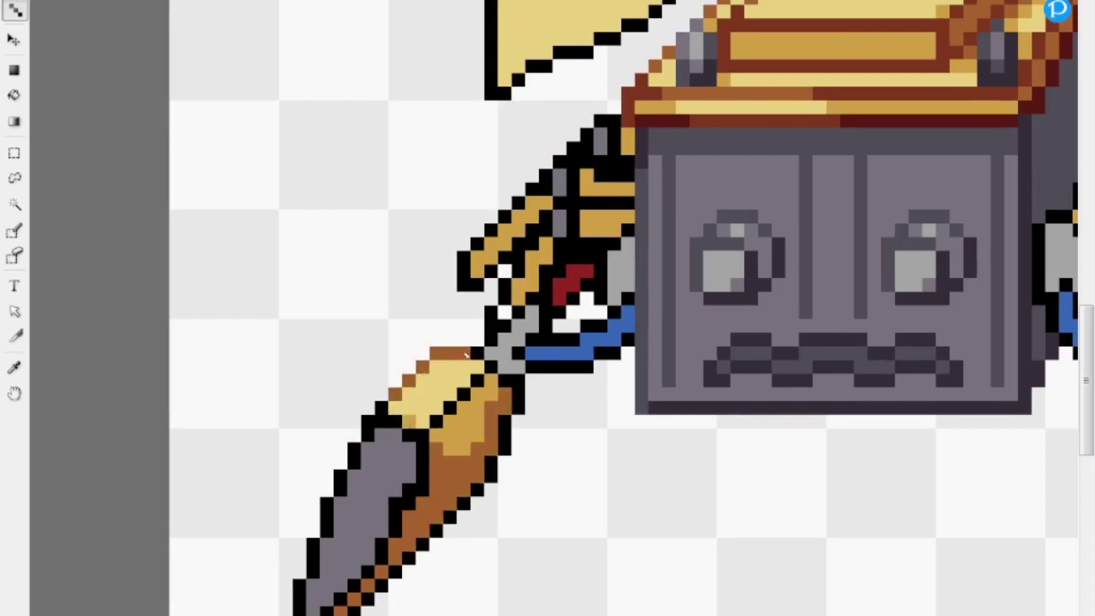
drag(520, 389, 462, 506)
Step: Shade the large left leg's metal plate in light to dark greys and replace its black outline with grey tones
scroll(462, 428, down, 3)
scroll(462, 428, left, 2)
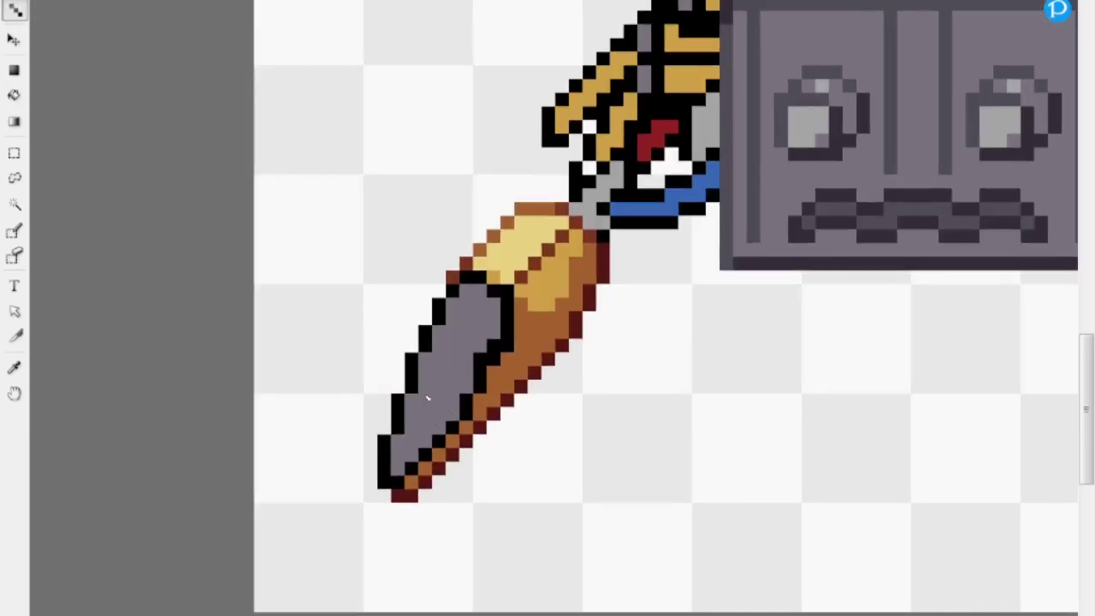
scroll(462, 428, up, 1)
mouse_move(486, 362)
mouse_down()
mouse_move(402, 524)
mouse_move(501, 405)
mouse_up()
key(ctrl+z)
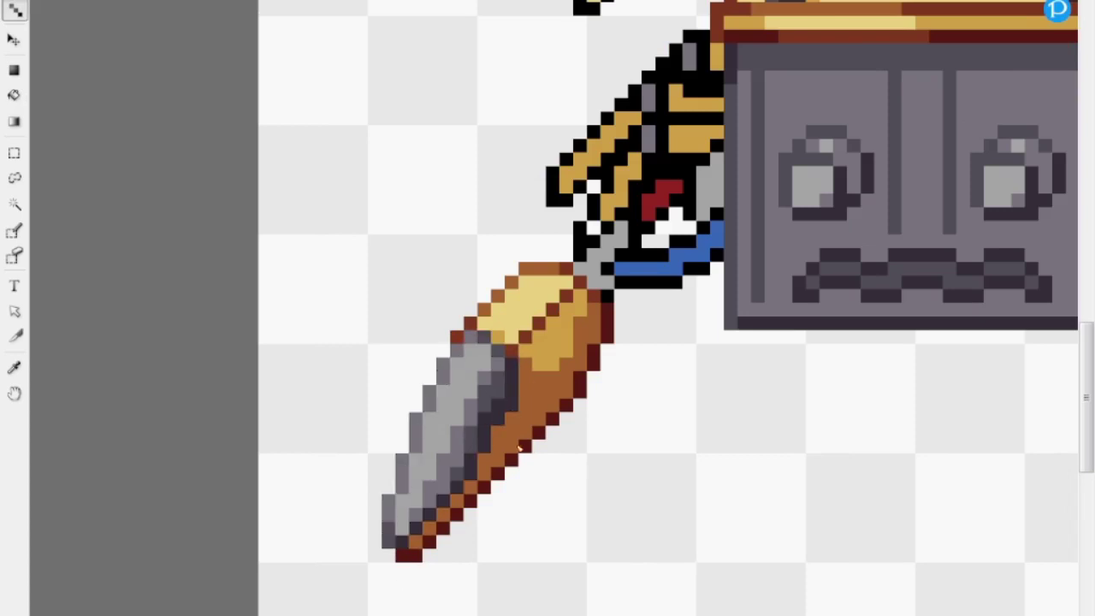
Step: Shade the left wire connectors grey and recolour the left wires and their outlines in light and dark red and blue
scroll(376, 546, up, 3)
scroll(376, 546, right, 1)
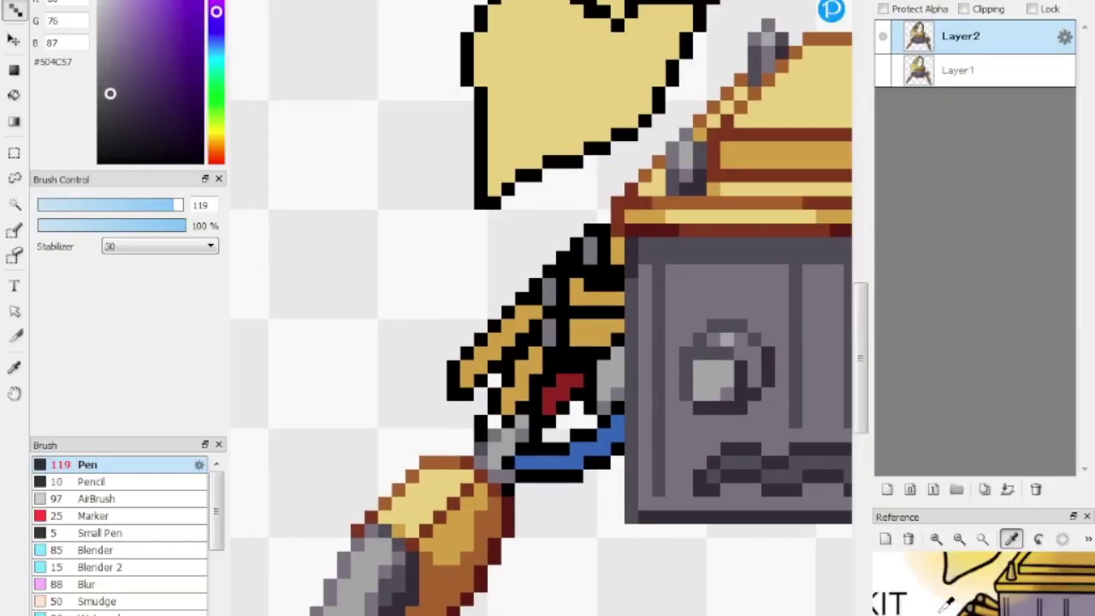
drag(515, 421, 556, 406)
scroll(597, 517, up, 2)
click(13, 95)
scroll(553, 492, up, 5)
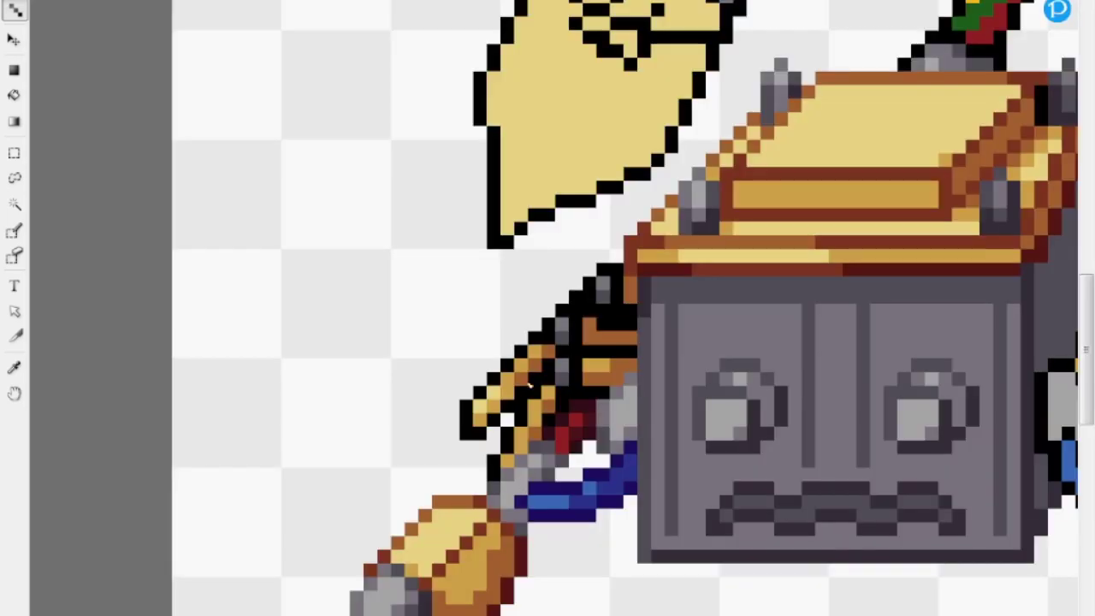
Step: Recolour the thin left legs' black outlines brown and dark red and their joints' outlines dark grey
mouse_move(529, 383)
mouse_down()
mouse_move(526, 429)
mouse_move(533, 395)
mouse_move(576, 368)
mouse_up()
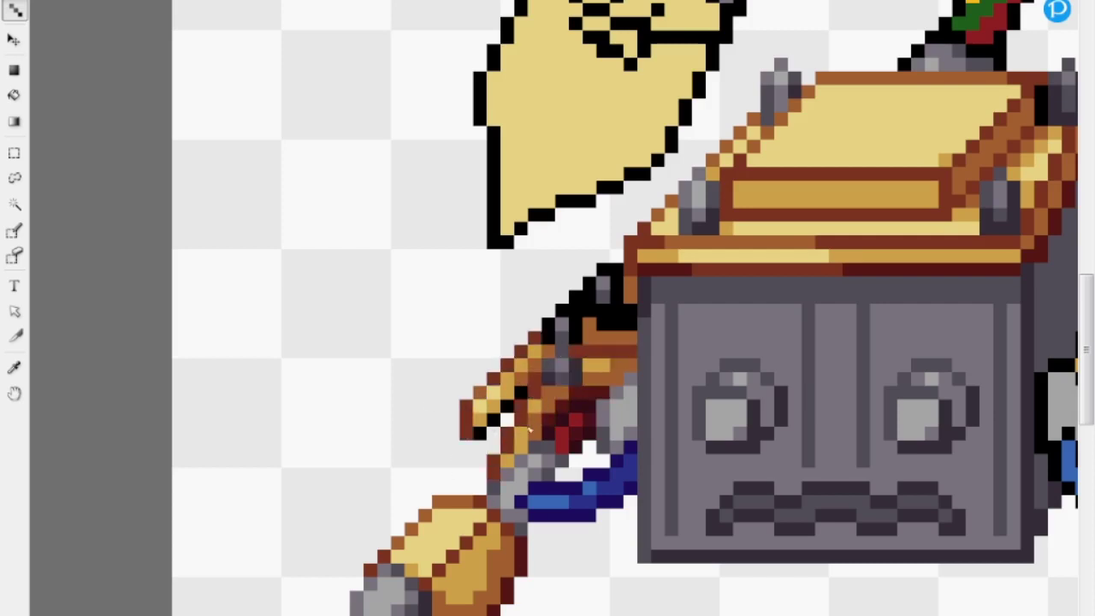
drag(575, 310, 625, 318)
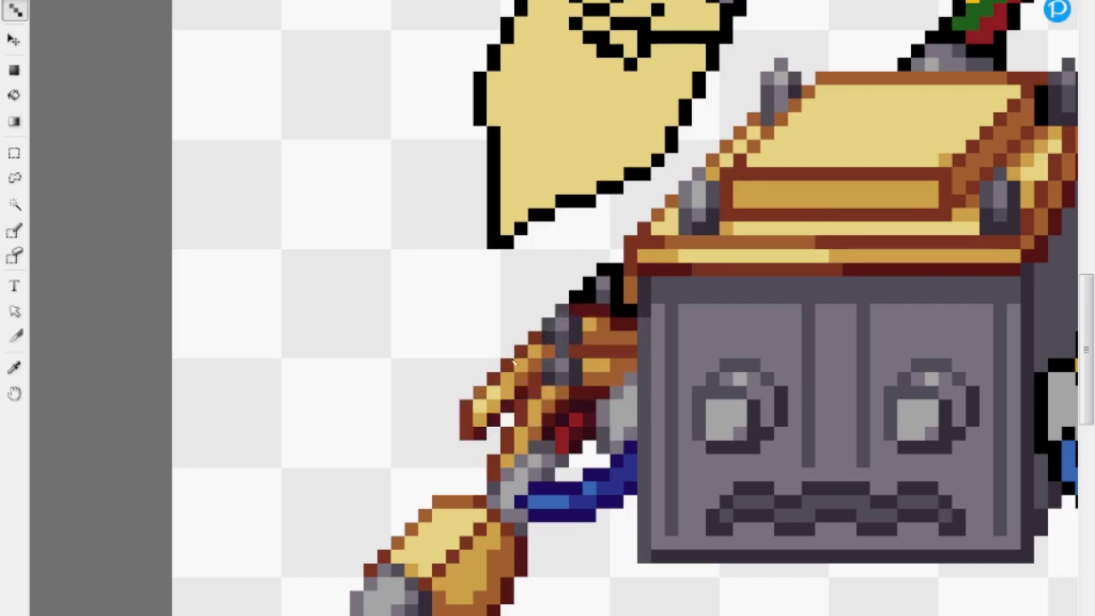
drag(604, 269, 596, 295)
Step: Recolour the right connectors' outlines grey and shade the right leg's upper wire blue and lower wire red
scroll(685, 252, up, 2)
scroll(684, 252, right, 3)
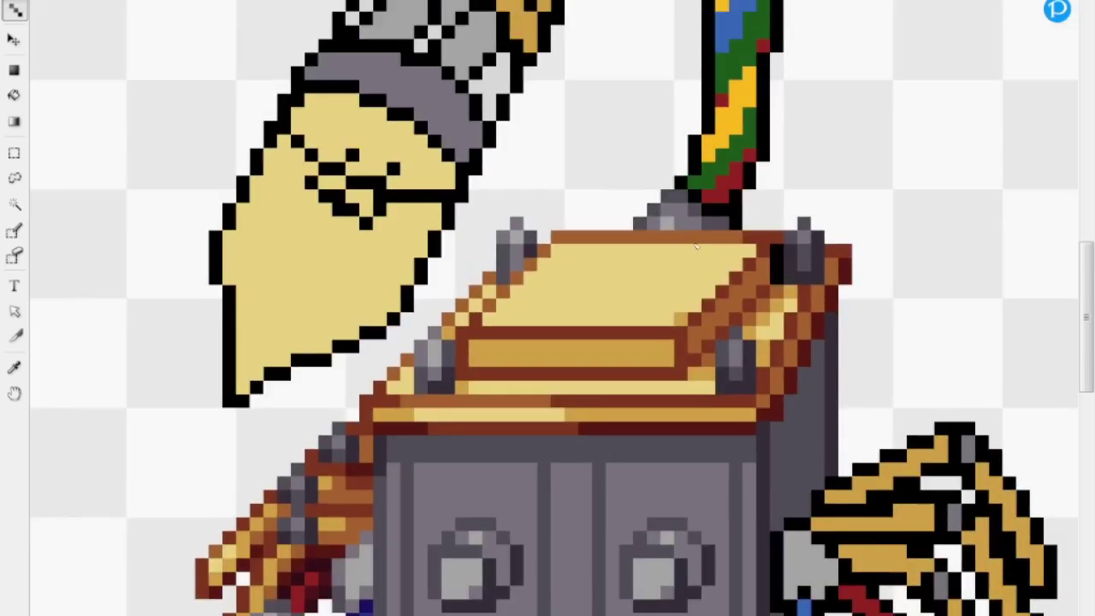
scroll(779, 277, down, 2)
scroll(778, 277, right, 2)
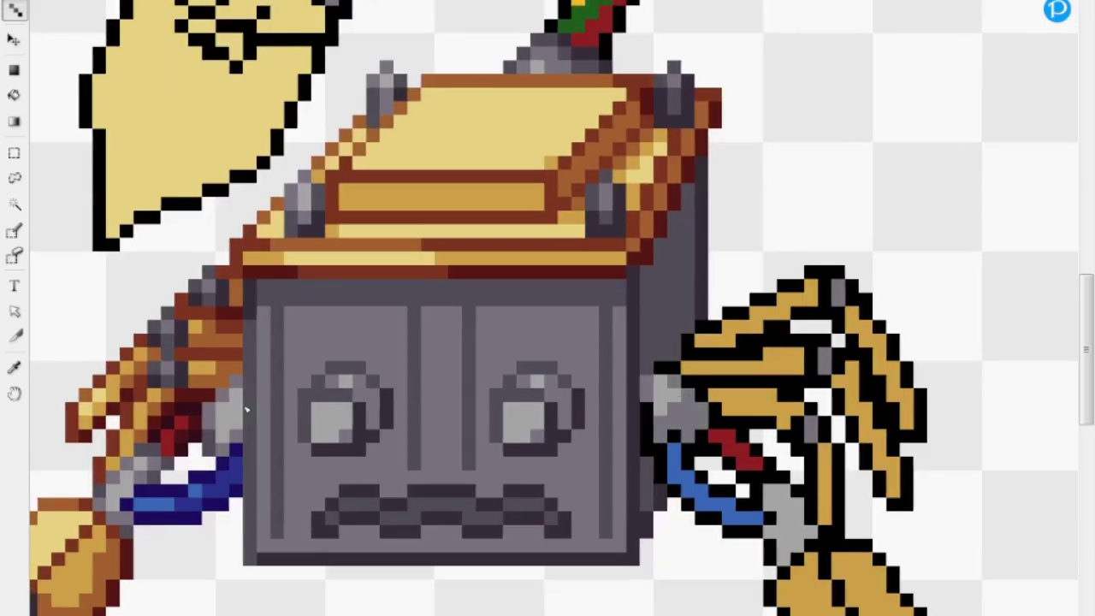
drag(662, 367, 677, 372)
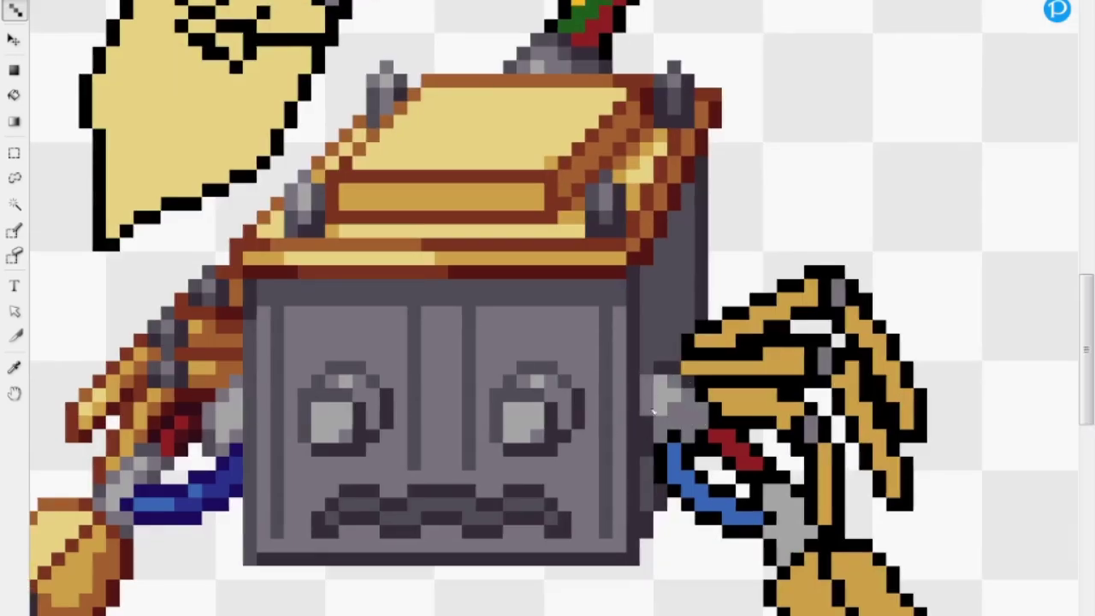
key(Tab)
drag(672, 446, 762, 522)
key(Tab)
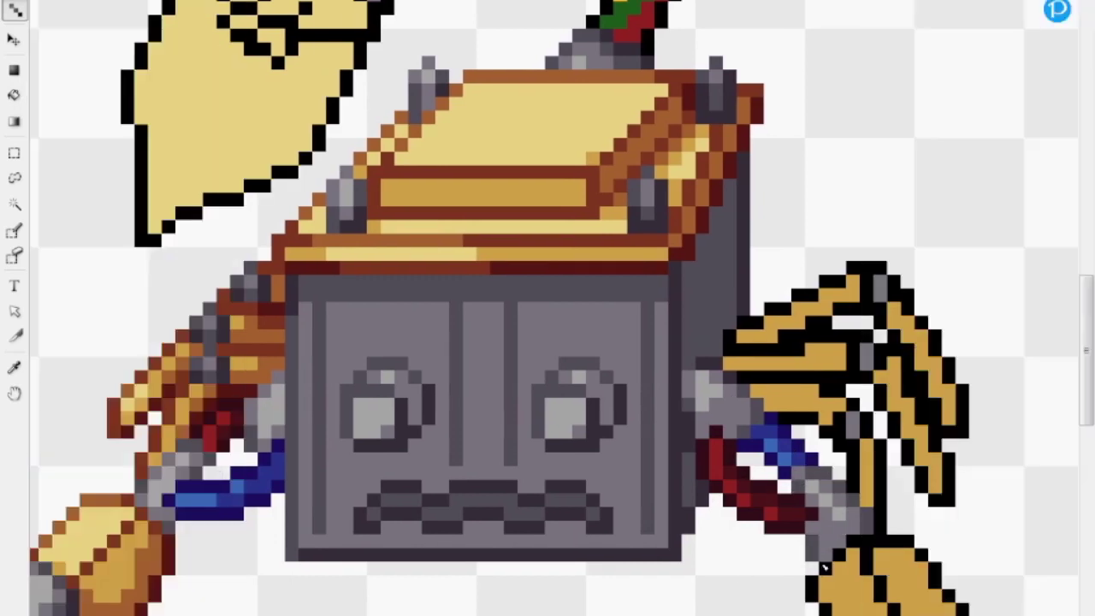
Step: Shade the large right leg's tan segment and the thin right legs with pale yellow, gold and brown
scroll(804, 513, down, 4)
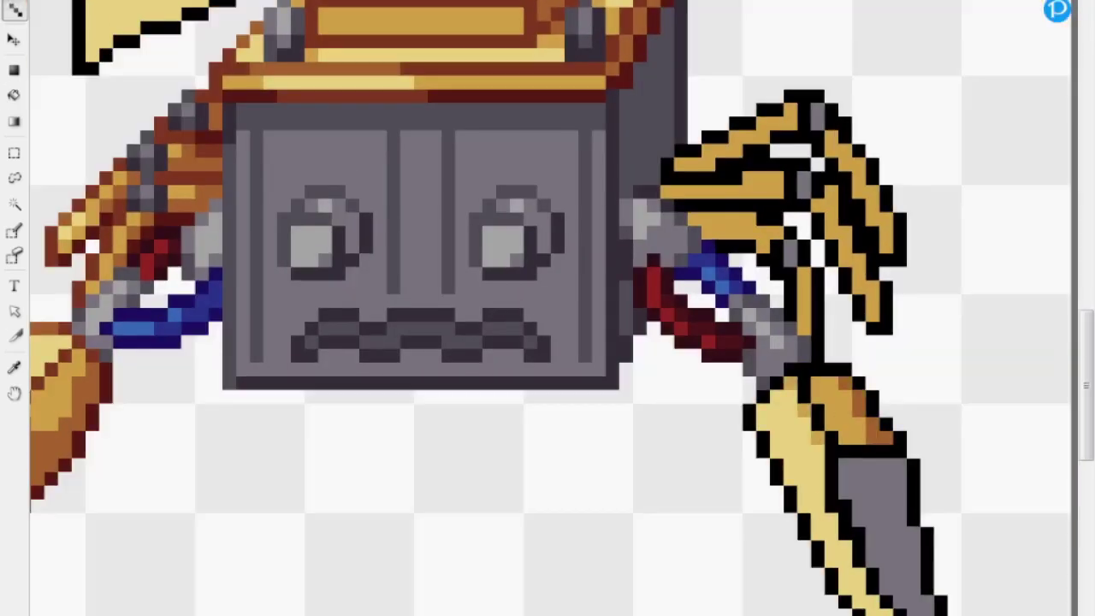
drag(863, 611, 782, 460)
scroll(789, 430, up, 3)
mouse_move(860, 410)
mouse_down()
mouse_move(817, 278)
mouse_move(708, 256)
mouse_move(791, 199)
mouse_up()
drag(882, 342, 822, 235)
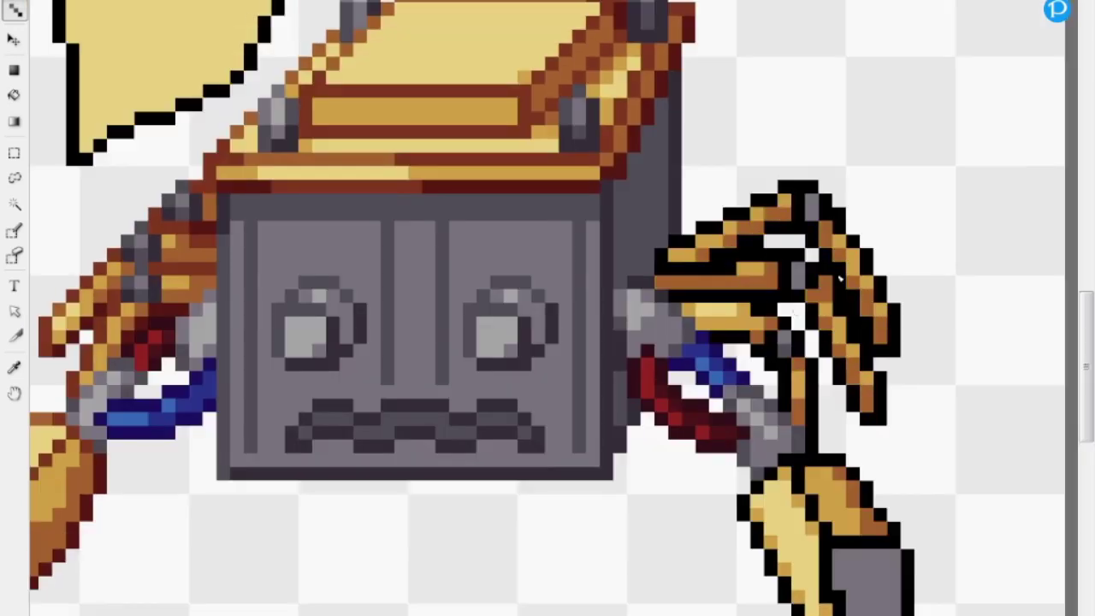
drag(872, 287, 834, 266)
drag(658, 283, 738, 282)
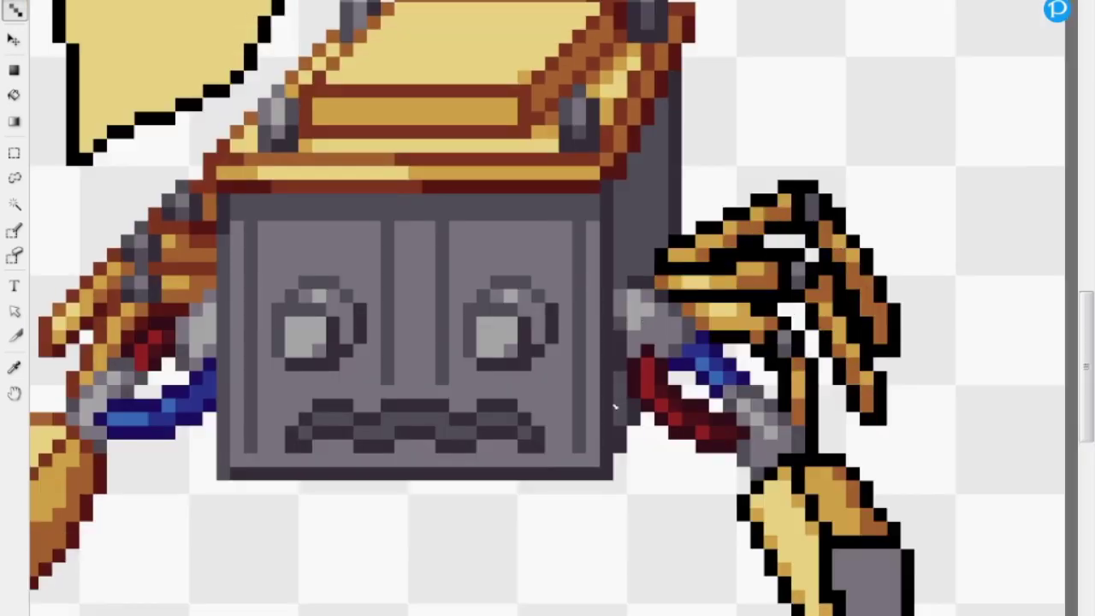
Step: Add light grey highlights and shading to the large right leg's metal plate
scroll(618, 399, down, 4)
scroll(141, 456, left, 5)
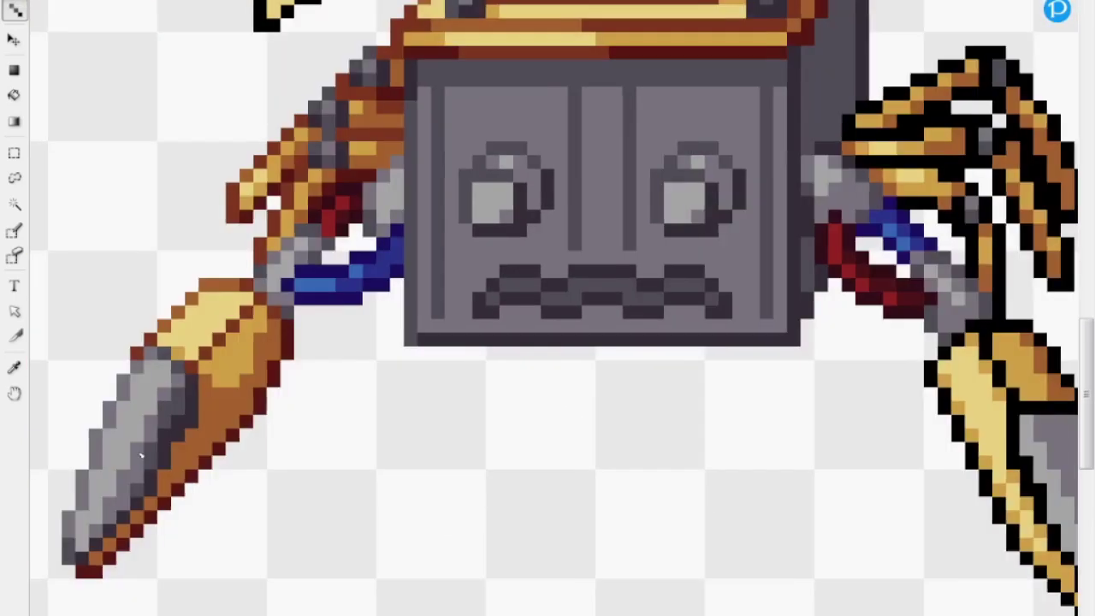
scroll(907, 505, down, 2)
drag(887, 424, 914, 548)
Step: Recolour the large right leg's black outlines brown and dark red, and the outlines of its metal plate dark grey
scroll(733, 351, up, 2)
drag(733, 351, 752, 371)
scroll(795, 514, down, 2)
scroll(685, 385, up, 2)
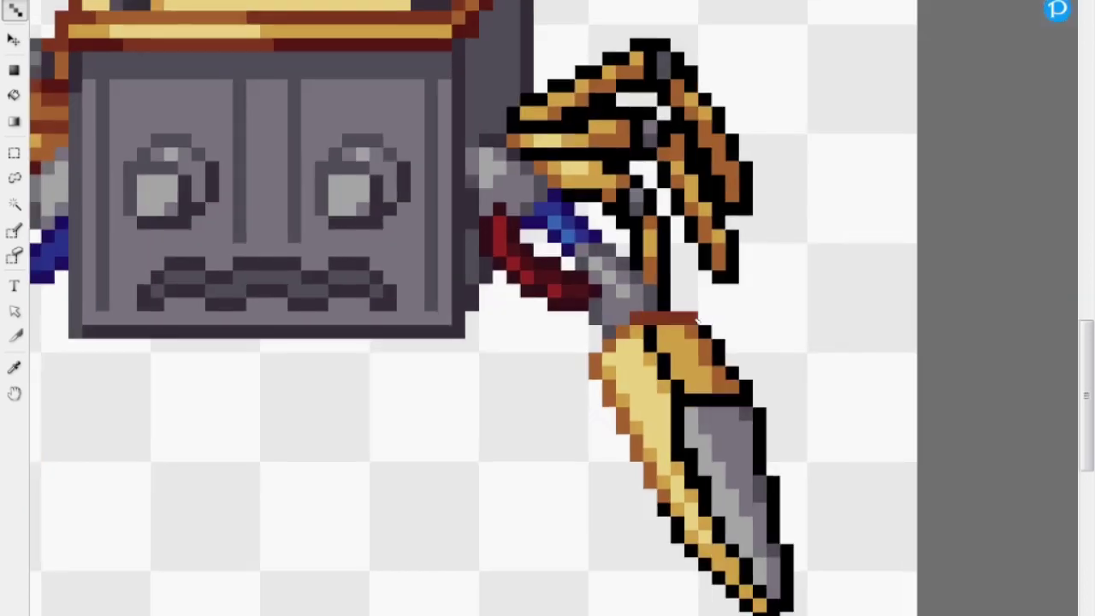
drag(684, 385, 719, 385)
drag(754, 342, 787, 389)
drag(724, 398, 787, 402)
drag(719, 414, 789, 568)
drag(811, 500, 823, 599)
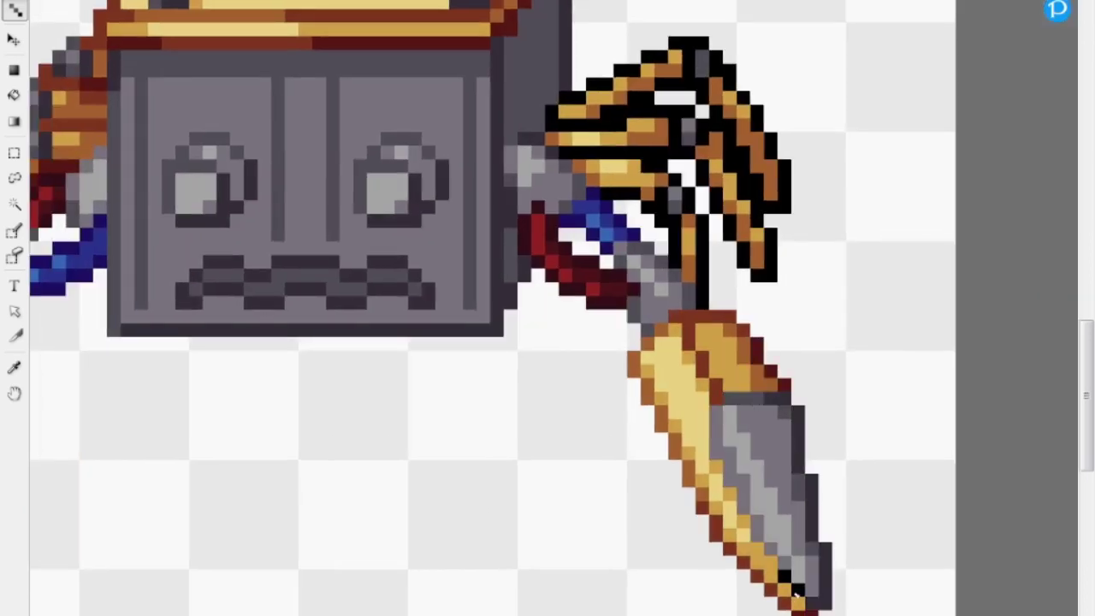
Step: Recolour the thin right legs' black outlines brown and dark red, and their joints' outlines dark grey
scroll(568, 534, up, 3)
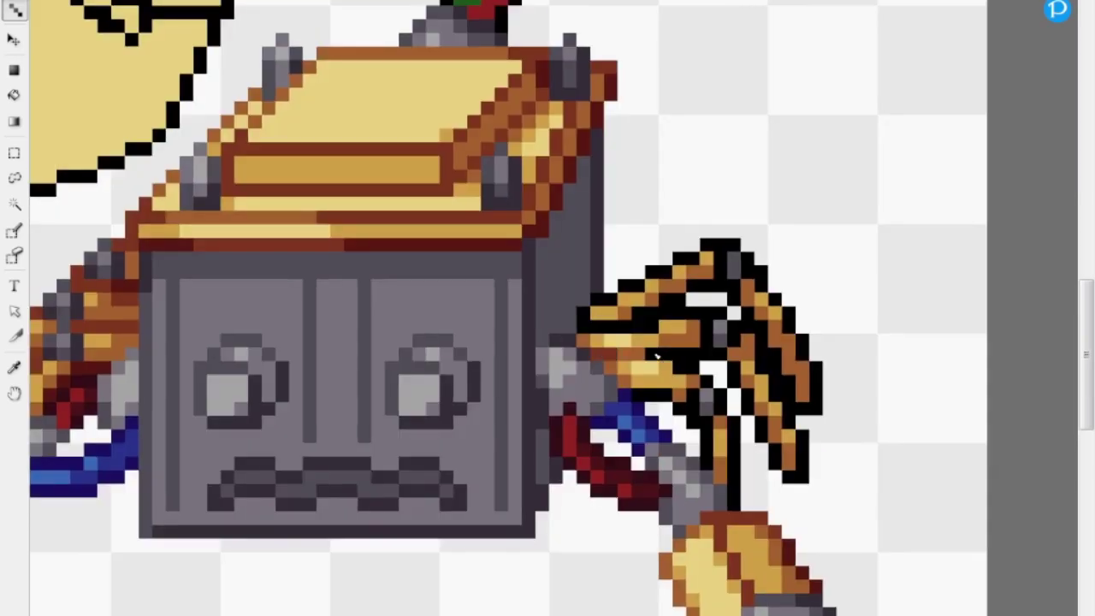
drag(63, 409, 184, 402)
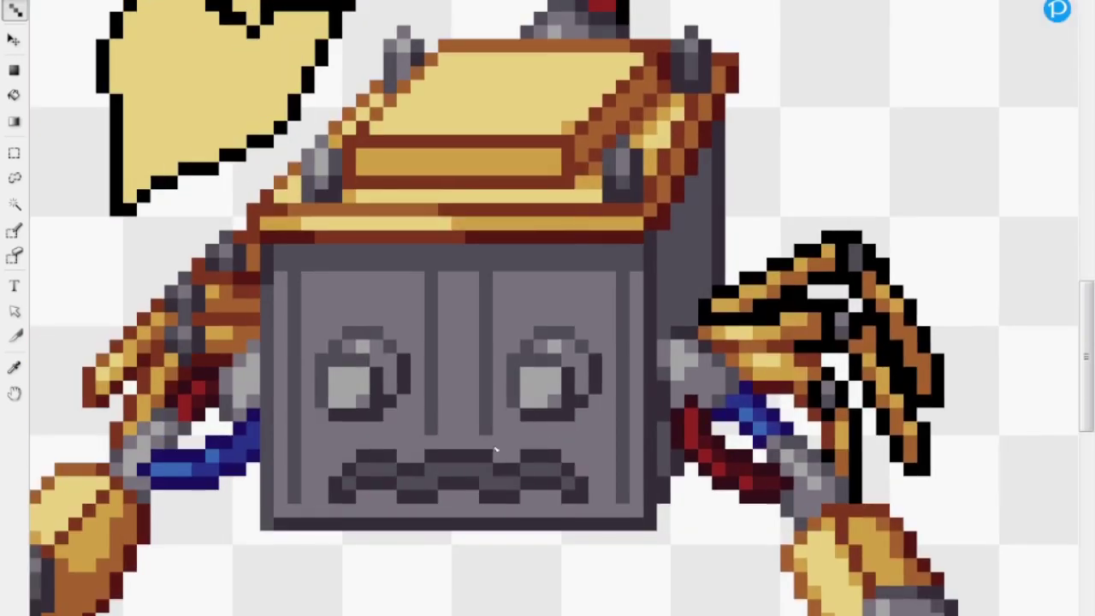
scroll(530, 453, right, 2)
drag(739, 261, 757, 244)
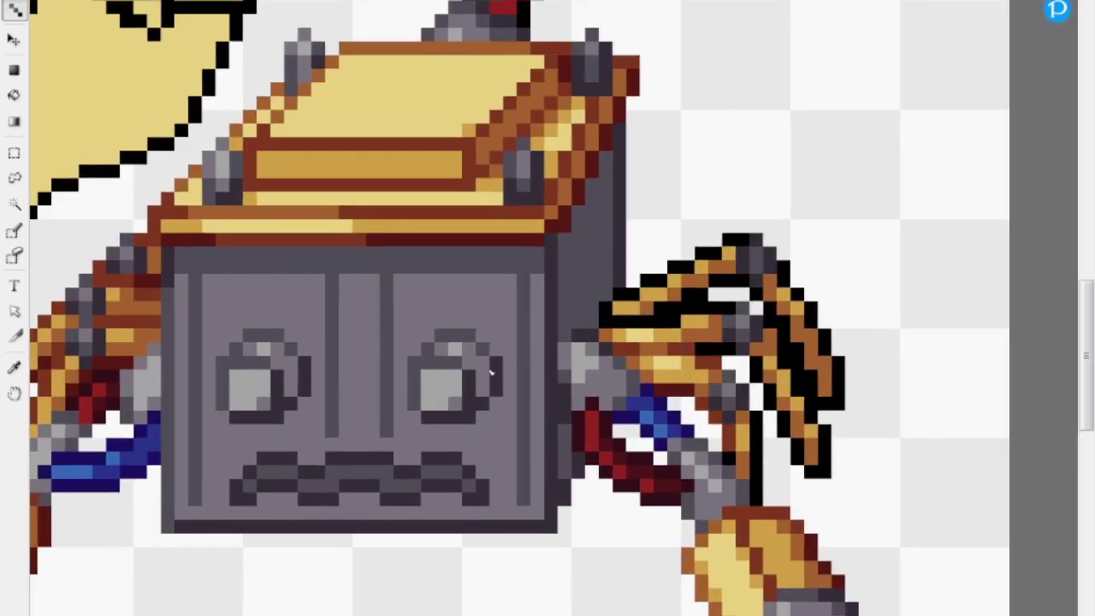
drag(756, 415, 756, 475)
mouse_move(756, 368)
mouse_down()
mouse_move(796, 445)
mouse_move(770, 327)
mouse_up()
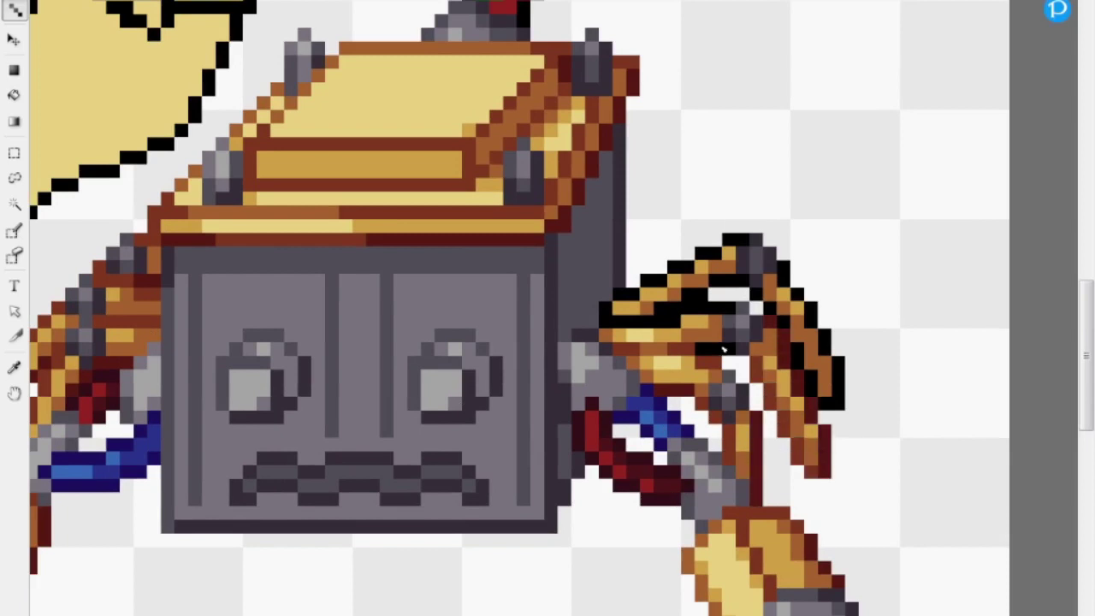
mouse_move(609, 310)
mouse_down()
mouse_move(728, 244)
mouse_move(804, 368)
mouse_move(785, 284)
mouse_up()
Step: Shade the multicoloured tail cable with darker green, navy, dark red and brown along its strands
scroll(601, 363, up, 5)
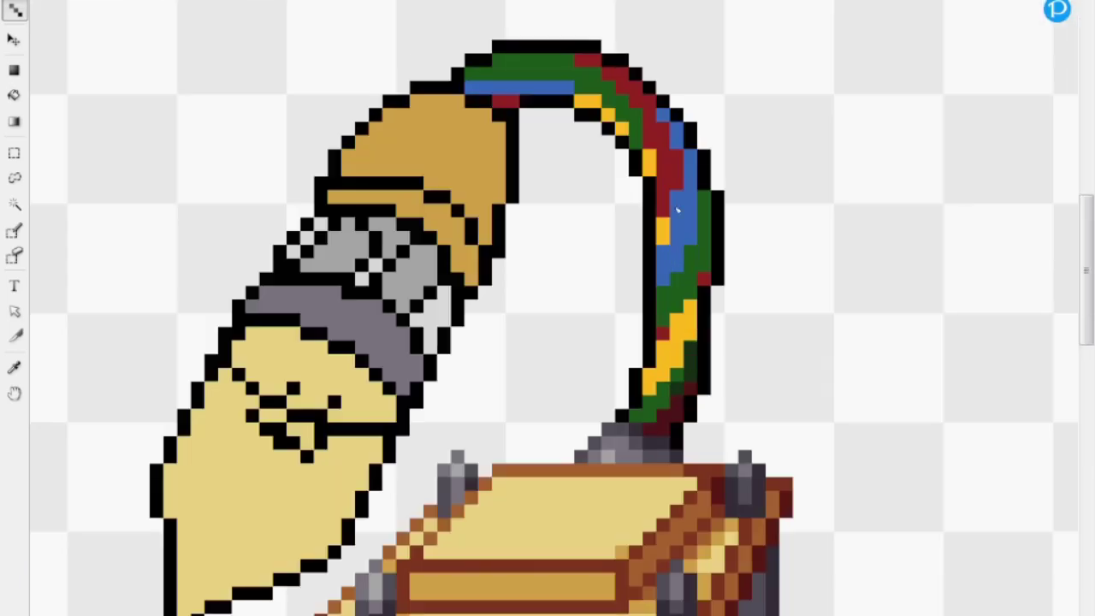
drag(676, 209, 693, 342)
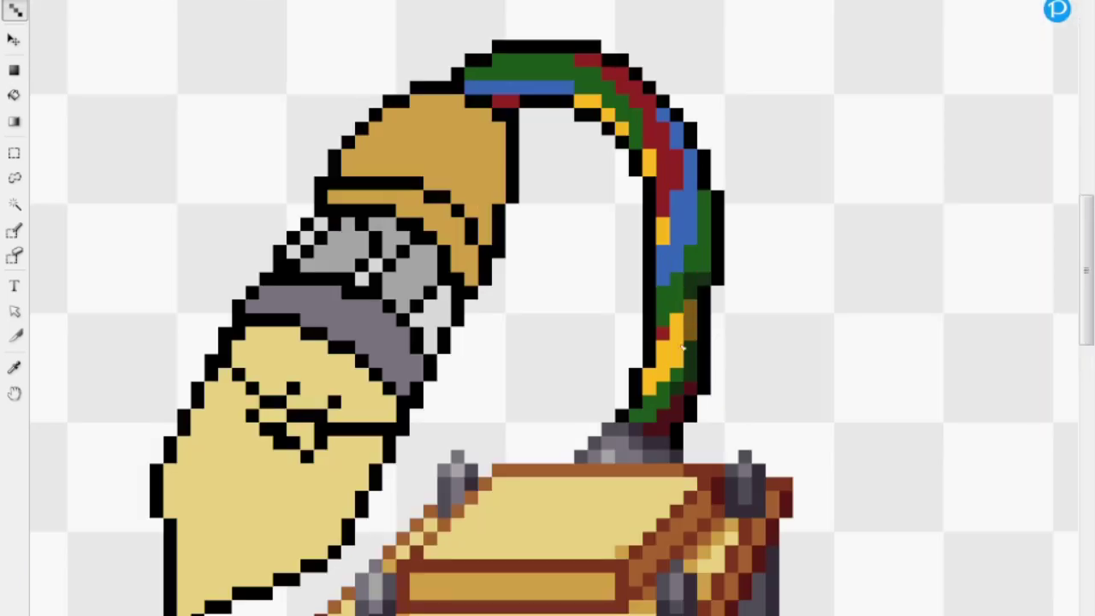
scroll(599, 299, up, 3)
mouse_move(484, 259)
mouse_down()
mouse_move(684, 345)
mouse_move(628, 293)
mouse_move(639, 340)
mouse_move(665, 351)
mouse_up()
mouse_move(655, 567)
mouse_down()
mouse_move(667, 590)
mouse_move(692, 555)
mouse_up()
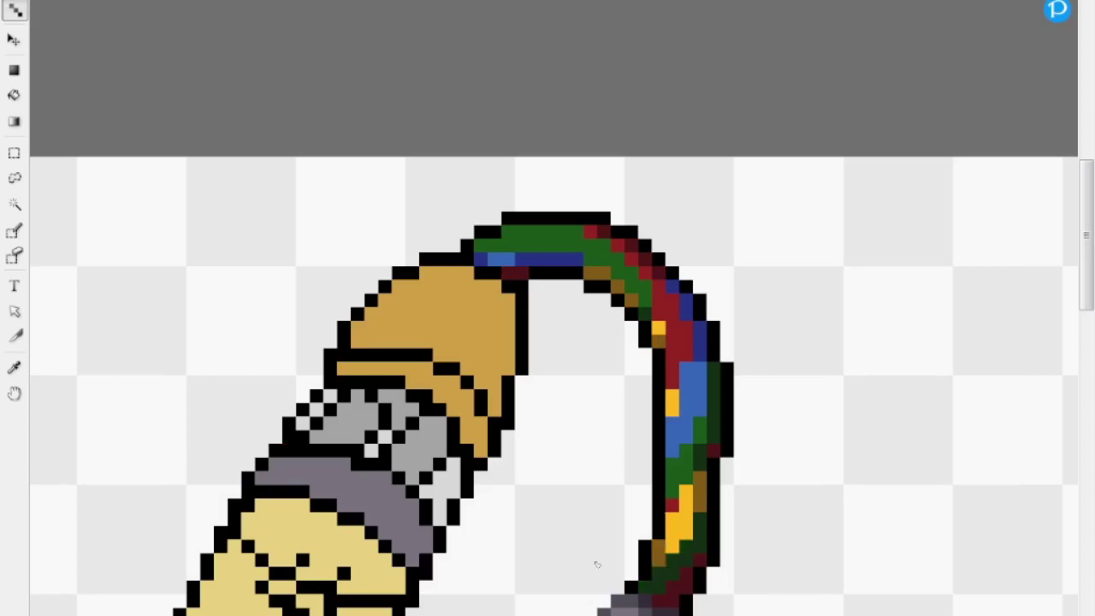
drag(531, 534, 689, 516)
Step: Shade the tail's gold cap and its rim with pale yellow highlights and brown shadows
key(Tab)
key(Tab)
mouse_move(505, 350)
mouse_down()
mouse_move(591, 359)
mouse_move(633, 413)
mouse_move(585, 356)
mouse_up()
mouse_move(569, 296)
mouse_down()
mouse_move(595, 283)
mouse_move(529, 319)
mouse_move(657, 393)
mouse_up()
mouse_move(650, 256)
mouse_down()
mouse_move(644, 347)
mouse_move(613, 343)
mouse_up()
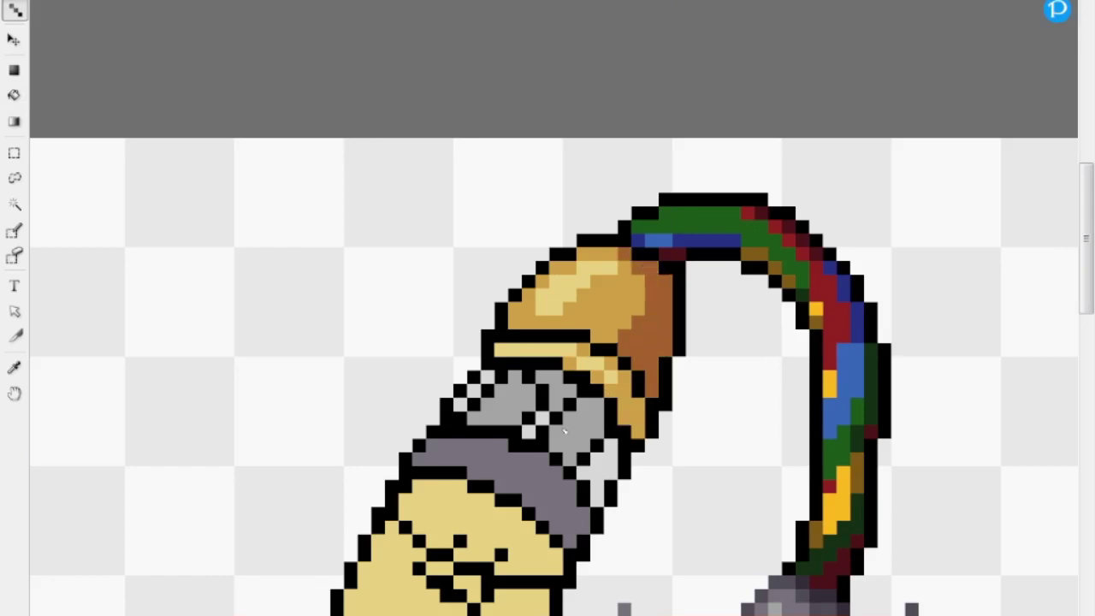
Step: Paint the tail's glass section pale blue on a separate layer, with whitish highlights and darker blue shading
drag(565, 431, 585, 378)
key(Tab)
key(Tab)
drag(648, 391, 657, 264)
drag(513, 205, 616, 227)
drag(590, 192, 571, 224)
mouse_move(564, 241)
mouse_down()
mouse_move(566, 303)
mouse_move(622, 238)
mouse_up()
mouse_move(526, 237)
mouse_down()
mouse_move(616, 257)
mouse_move(650, 291)
mouse_up()
key(Tab)
key(Tab)
drag(672, 343, 654, 287)
drag(530, 250, 594, 243)
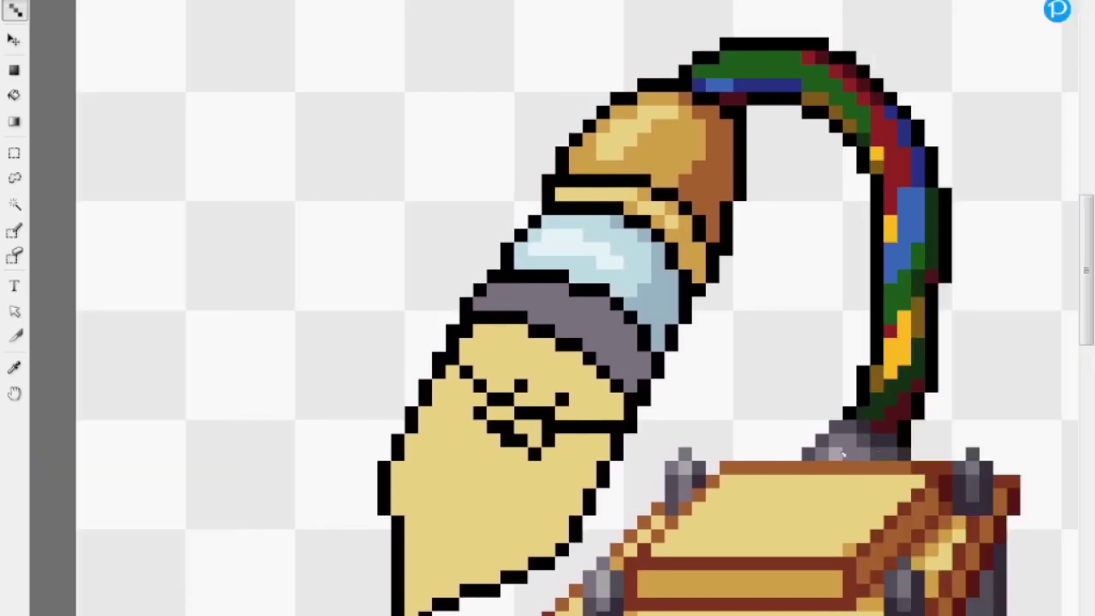
Step: Shade the tail's metal band light and dark grey, and start recolouring the gold cap's outlines brown
drag(630, 385, 562, 290)
drag(599, 330, 633, 377)
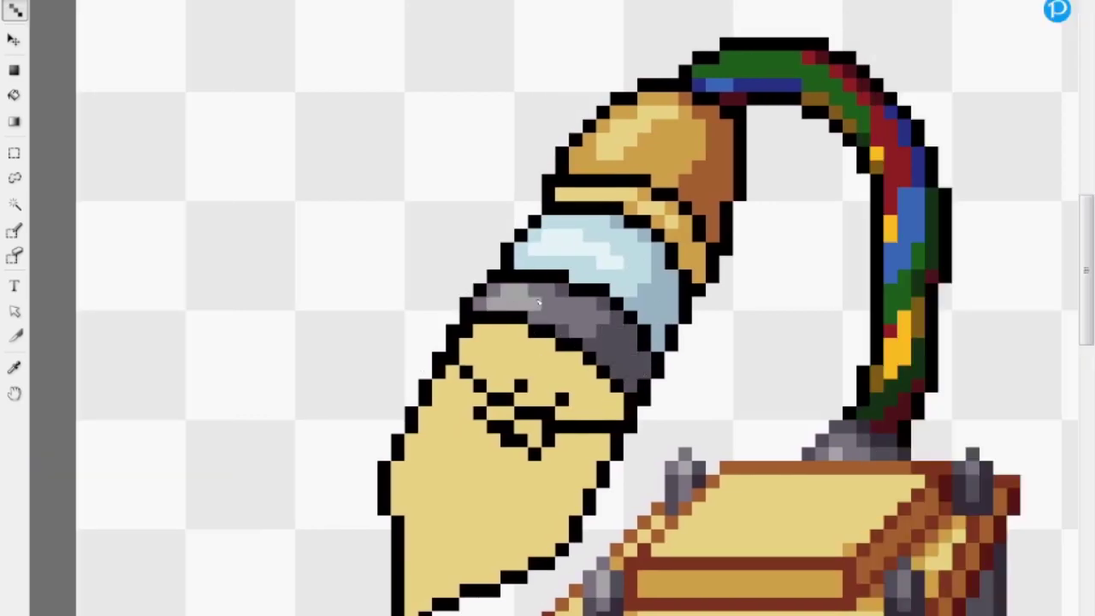
scroll(804, 240, up, 2)
mouse_move(631, 159)
mouse_down()
mouse_move(567, 216)
mouse_move(607, 183)
mouse_move(554, 245)
mouse_move(625, 243)
mouse_up()
drag(522, 342, 466, 382)
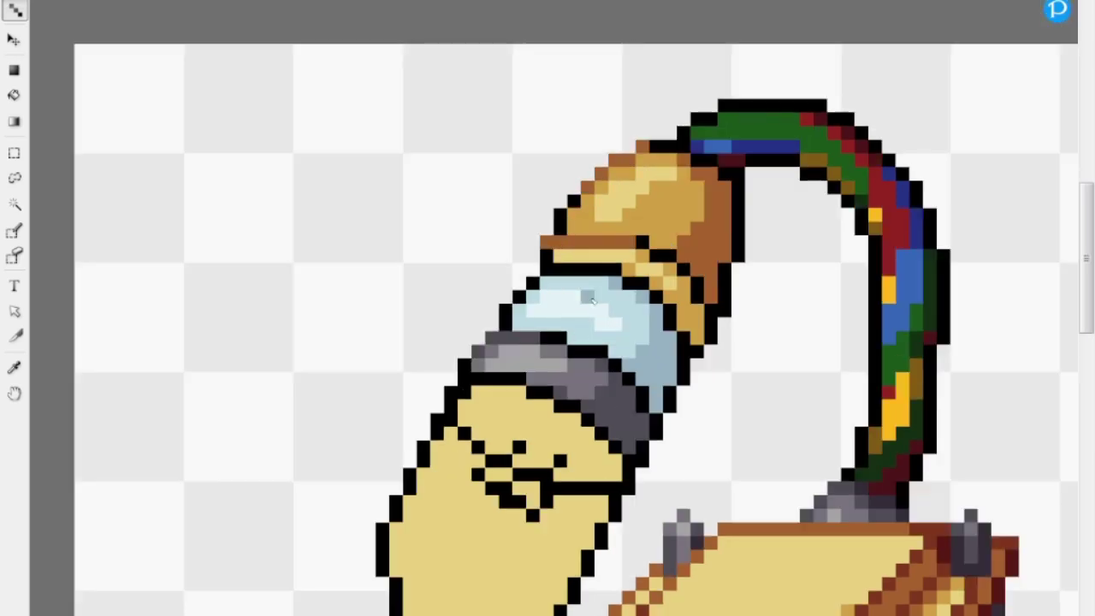
Step: Recolour the glass section's outlines light and slate blue, and complete the gold cap's outlines in brown and dark red
drag(556, 271, 520, 296)
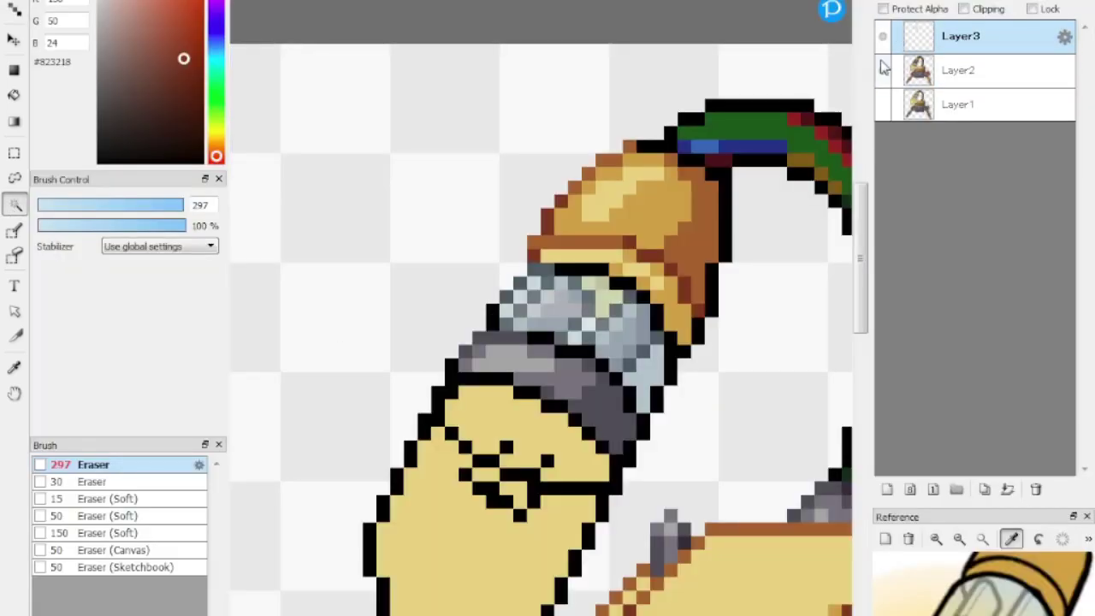
click(958, 70)
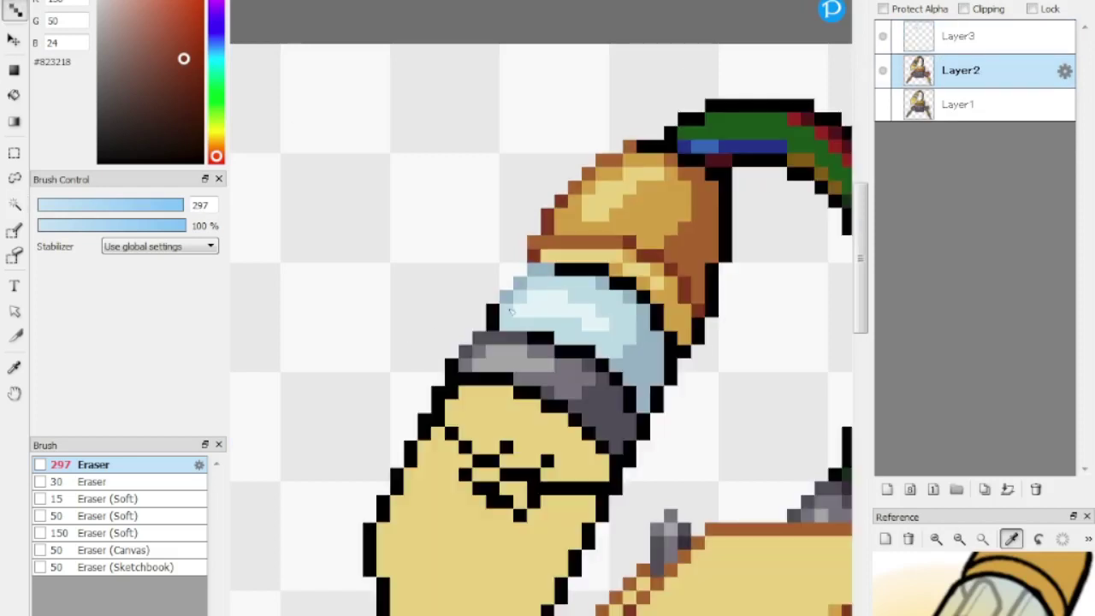
click(961, 36)
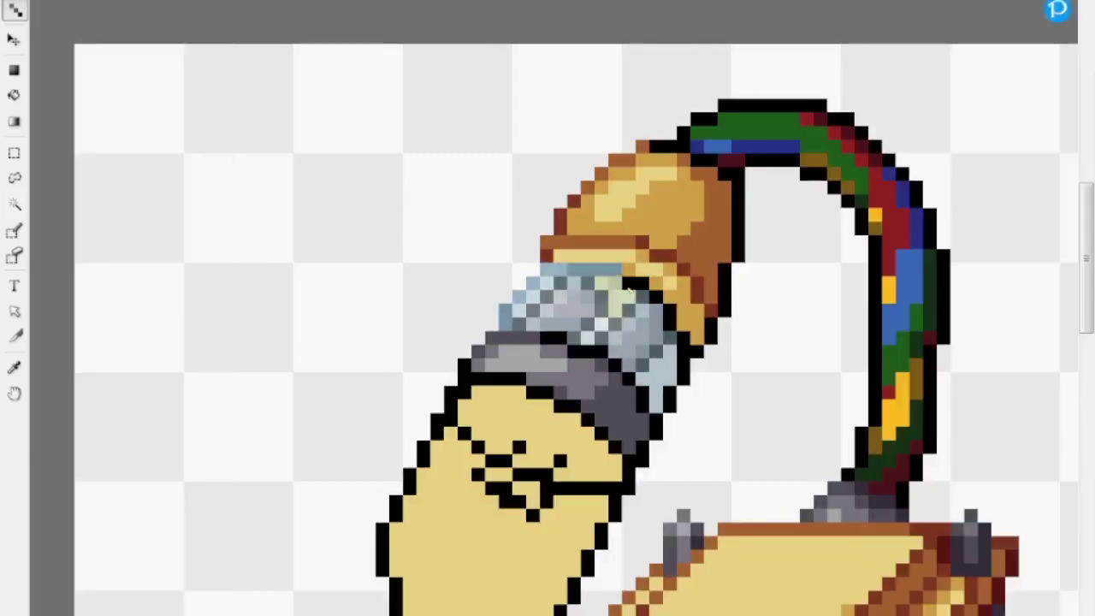
key(Tab)
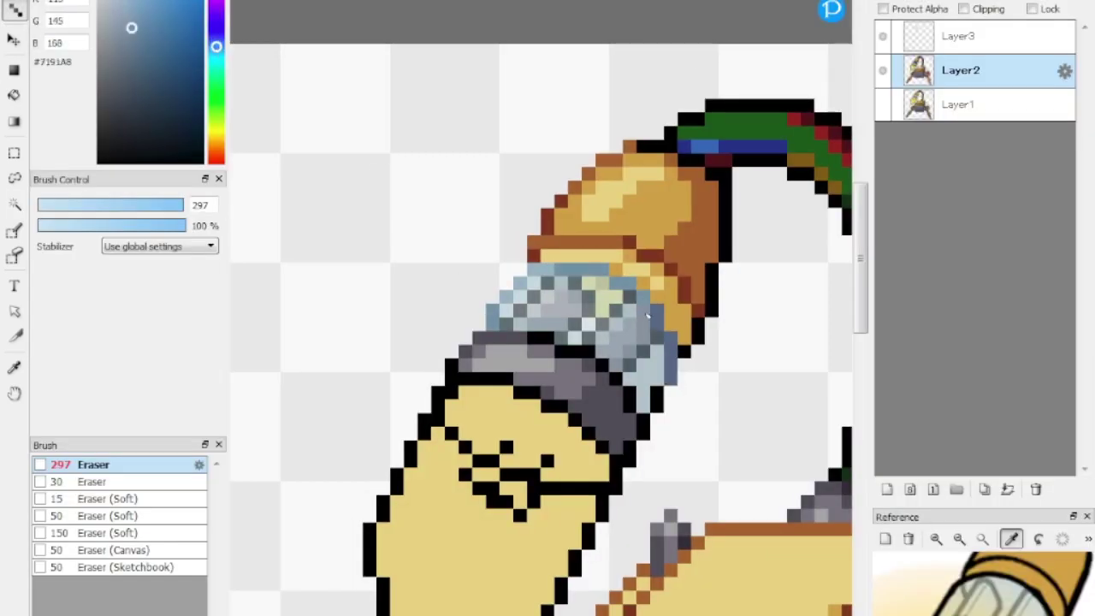
click(882, 36)
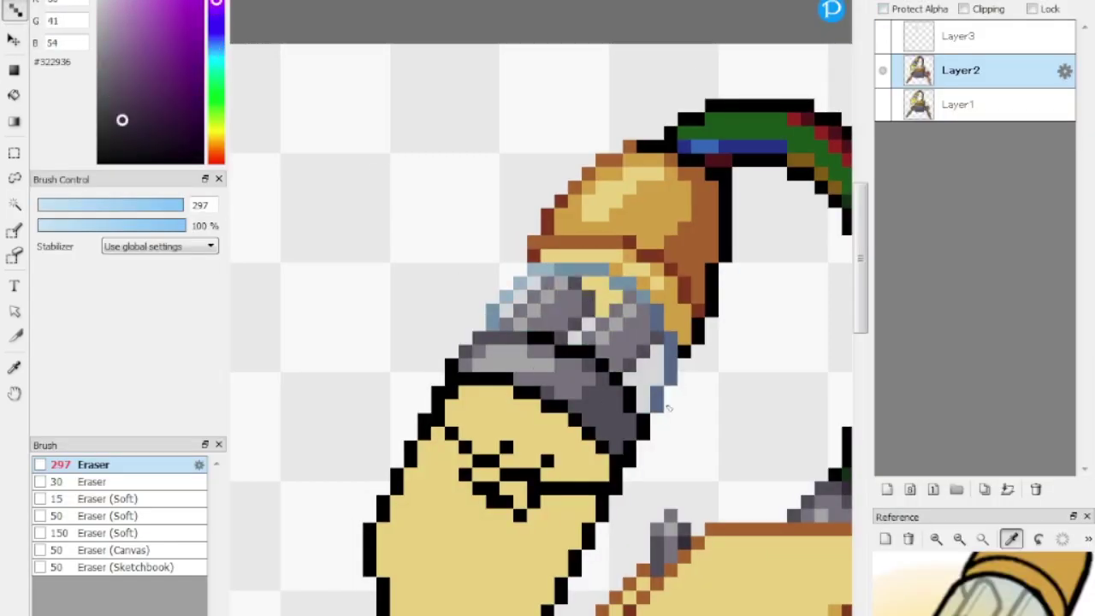
click(882, 36)
key(Tab)
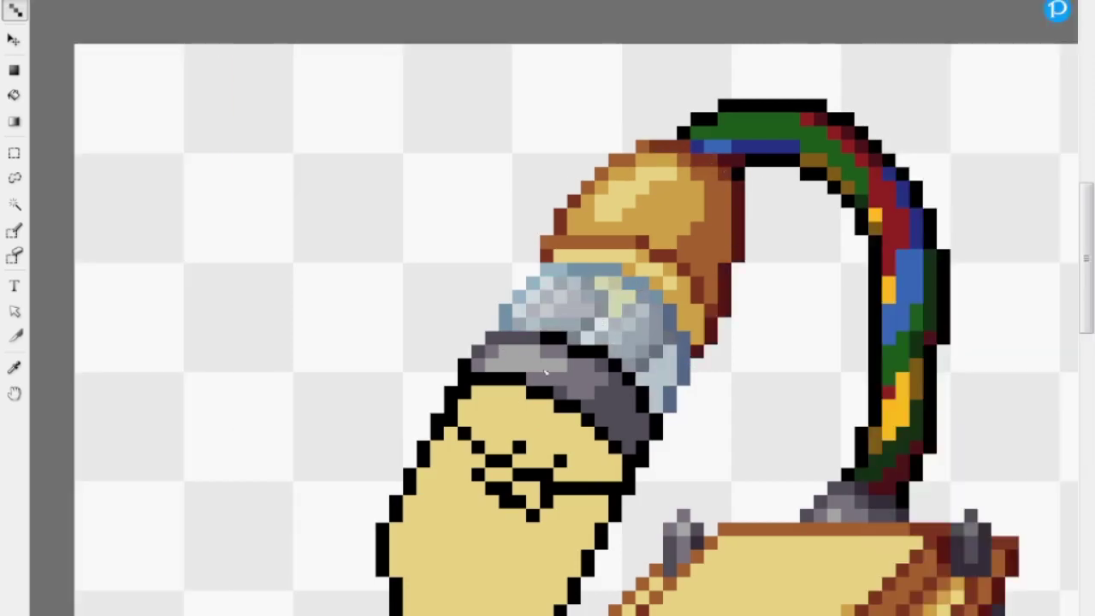
Step: Recolour the metal band's outlines in grey tones and tint the upper section of the tail's yellow tip with translucent dark grey
mouse_move(590, 344)
mouse_down()
mouse_move(471, 355)
mouse_move(439, 424)
mouse_up()
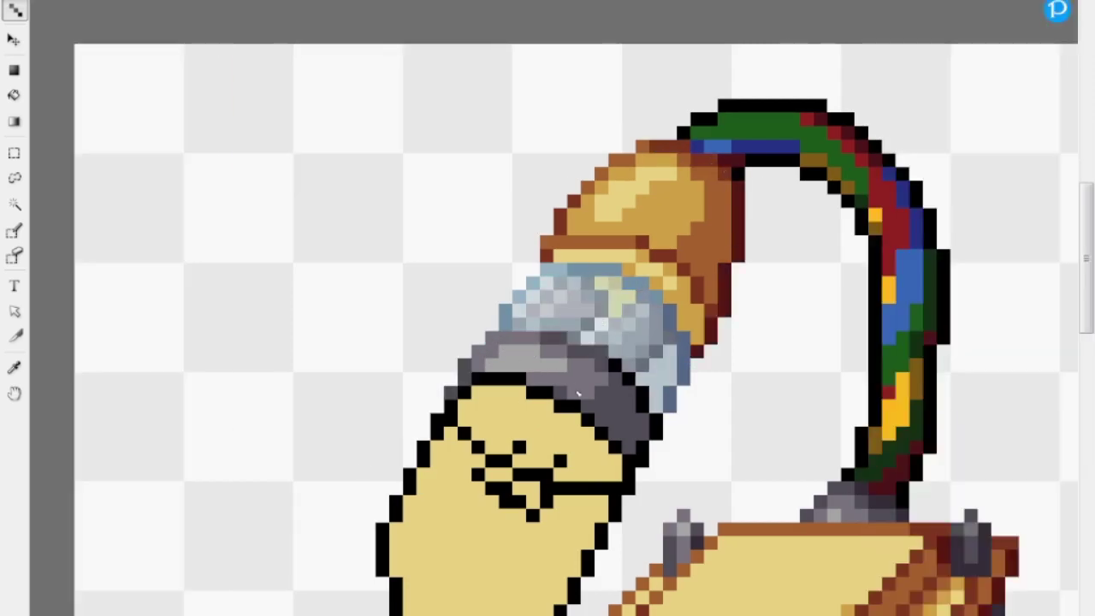
drag(607, 351, 612, 445)
key(Tab)
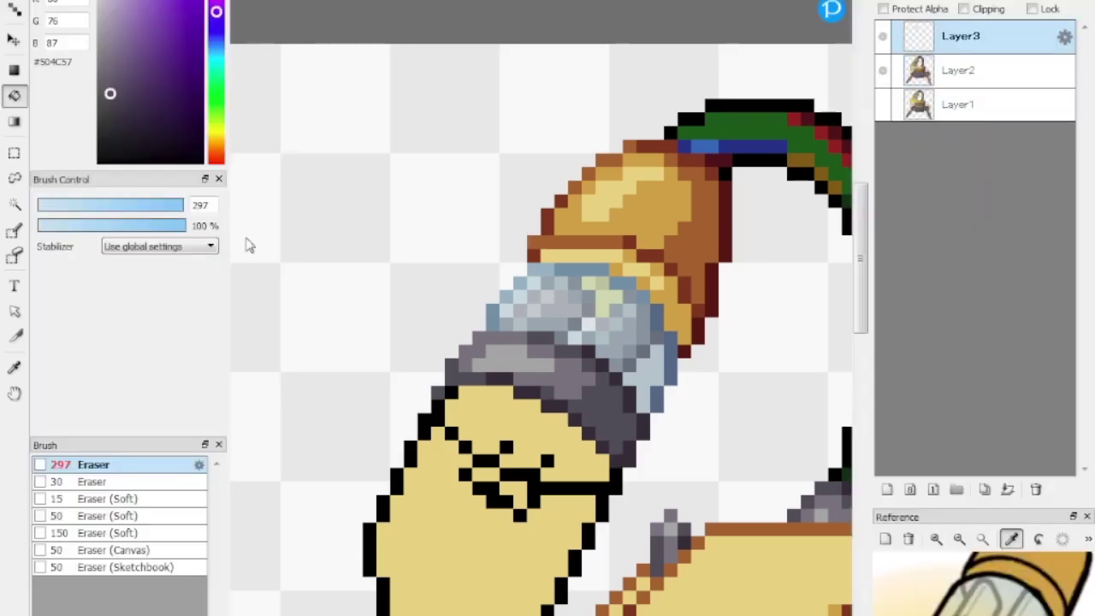
click(122, 117)
key(Tab)
click(548, 419)
drag(605, 492, 624, 415)
Step: Shade the tail's pointed tip with a pale yellow highlight and gold shadows, and add a soft highlight to its grey-tinted section
key(Tab)
key(Tab)
mouse_move(458, 591)
mouse_down()
mouse_move(579, 499)
mouse_move(624, 377)
mouse_up()
drag(462, 565, 492, 501)
drag(599, 530, 650, 334)
key(Tab)
key(Tab)
drag(502, 383, 516, 355)
drag(497, 432, 535, 387)
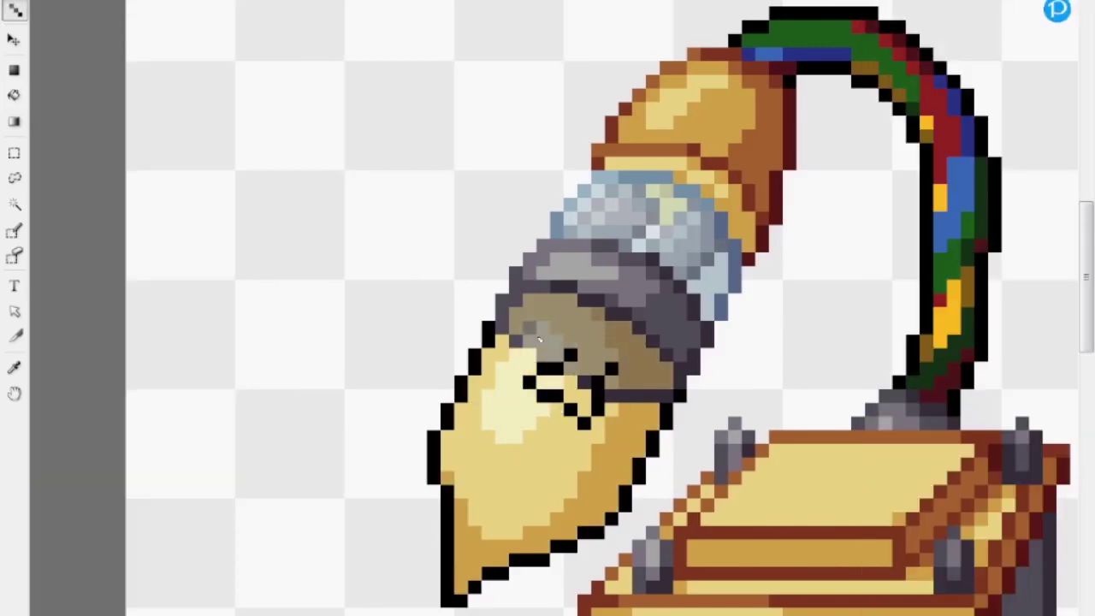
drag(514, 344, 484, 438)
Step: Extend the gold shadow across the tail tip's lower end and recolour the tip's black outlines gold and brown
scroll(514, 364, down, 2)
scroll(530, 366, up, 1)
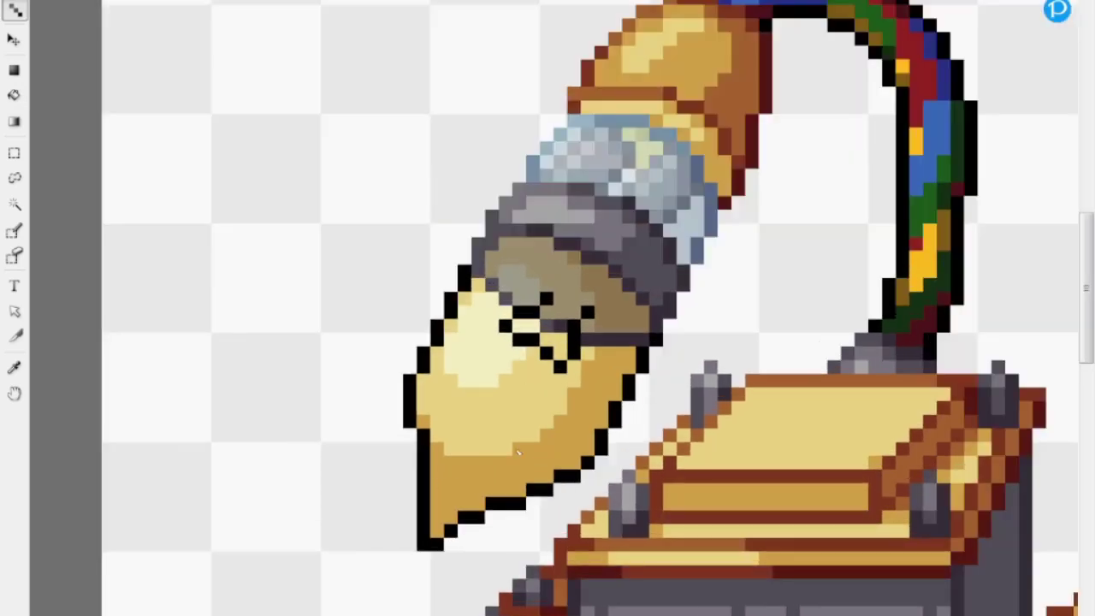
scroll(556, 366, down, 1)
scroll(589, 367, up, 2)
mouse_move(590, 369)
mouse_down()
mouse_move(476, 314)
mouse_move(442, 370)
mouse_move(426, 530)
mouse_move(599, 471)
mouse_up()
drag(650, 355, 604, 466)
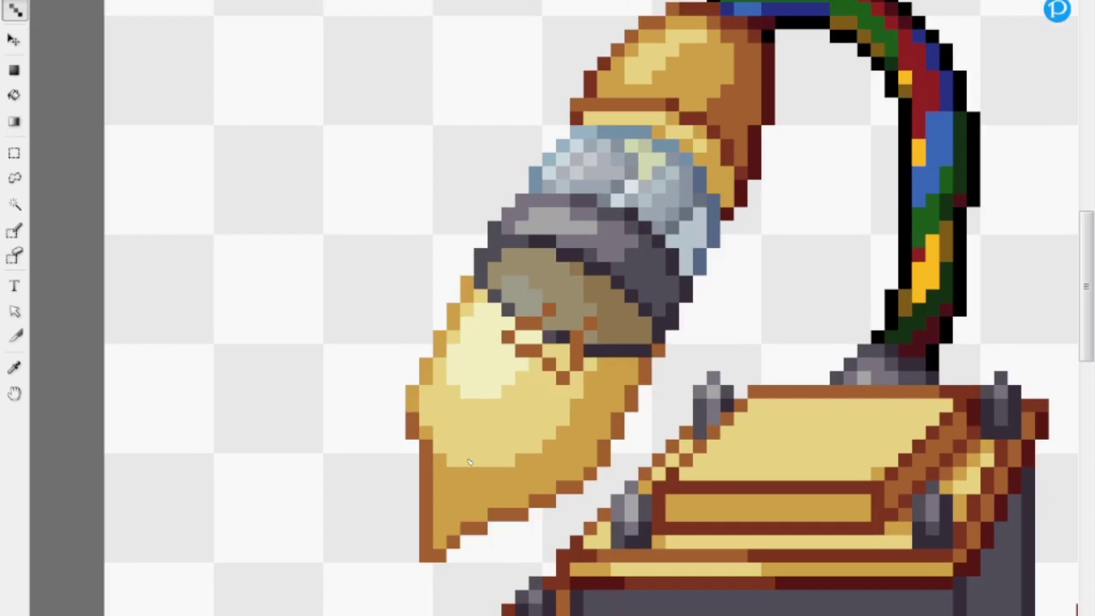
Step: Recolour the tail cable's black outline in dark green, dark red and navy to match the adjacent strands
scroll(469, 462, down, 3)
scroll(531, 123, up, 4)
key(Tab)
key(Tab)
scroll(612, 233, up, 2)
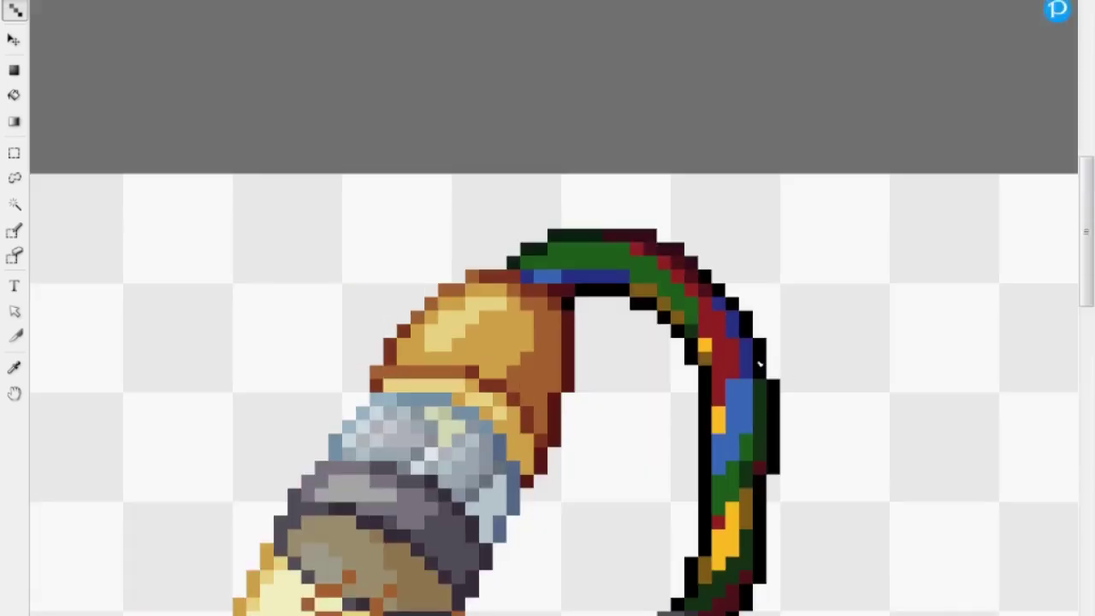
drag(763, 363, 752, 336)
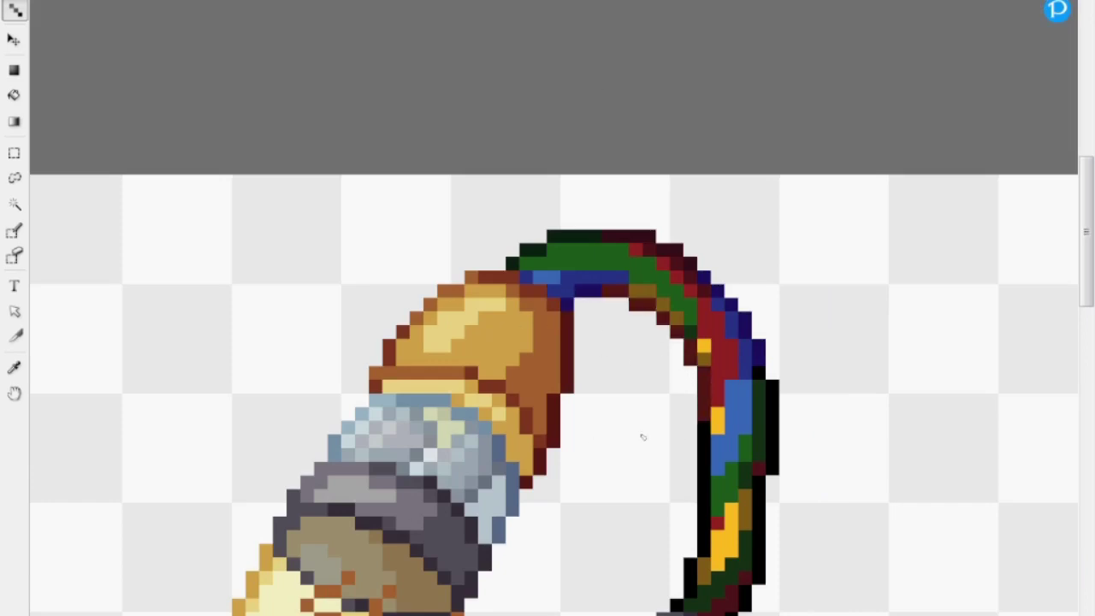
drag(701, 460, 767, 451)
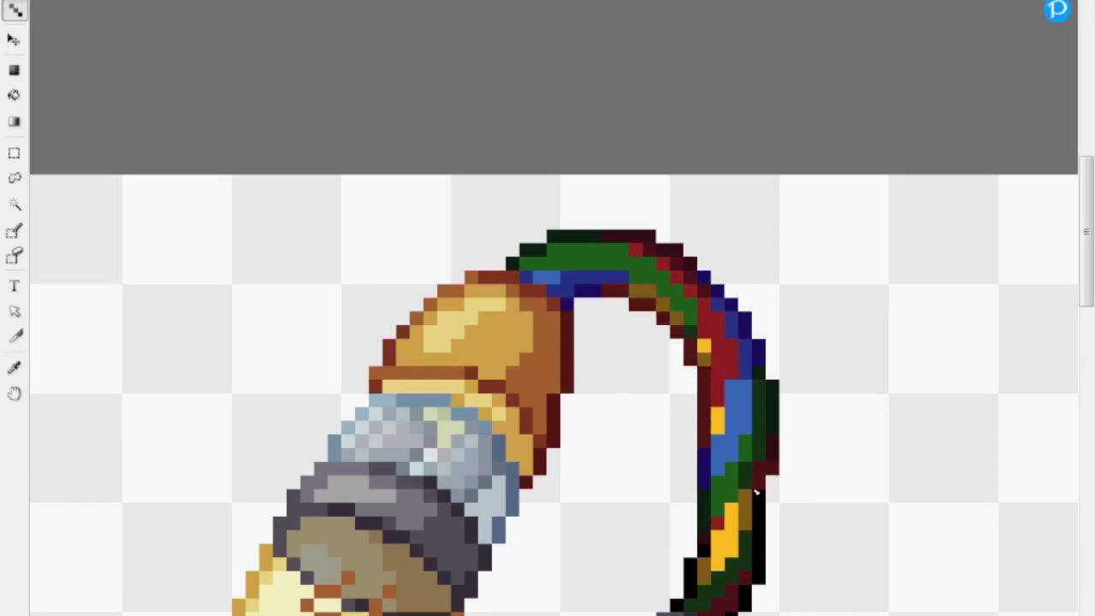
scroll(762, 554, down, 3)
Step: Add a black outline around the finished sprite on its own layer, expanding the selection by 1 pixel with rounded corners
key(Tab)
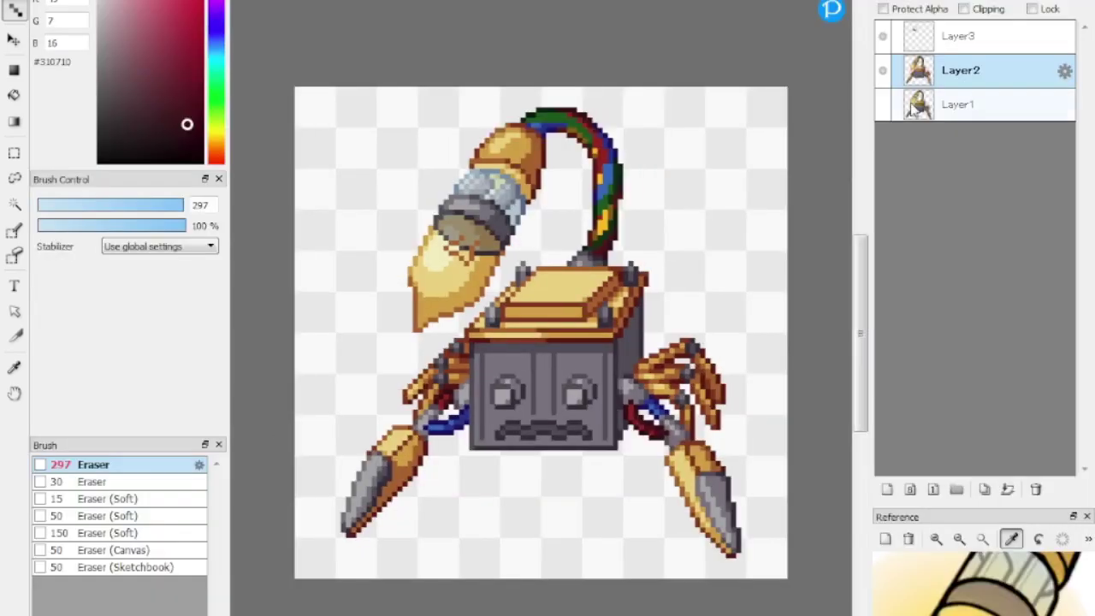
scroll(548, 325, down, 2)
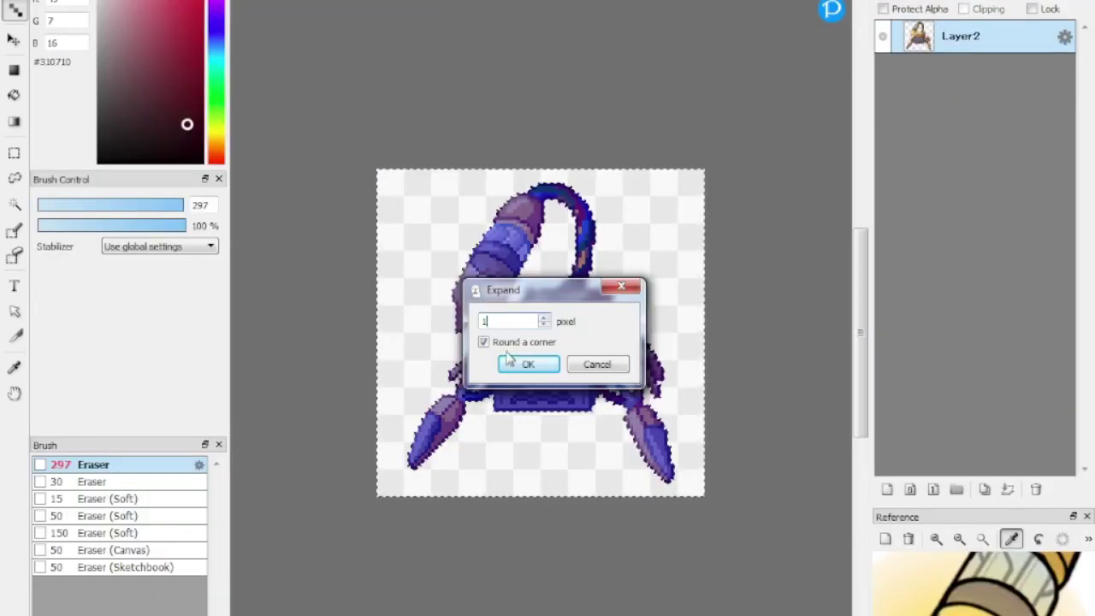
key(Return)
scroll(491, 343, up, 2)
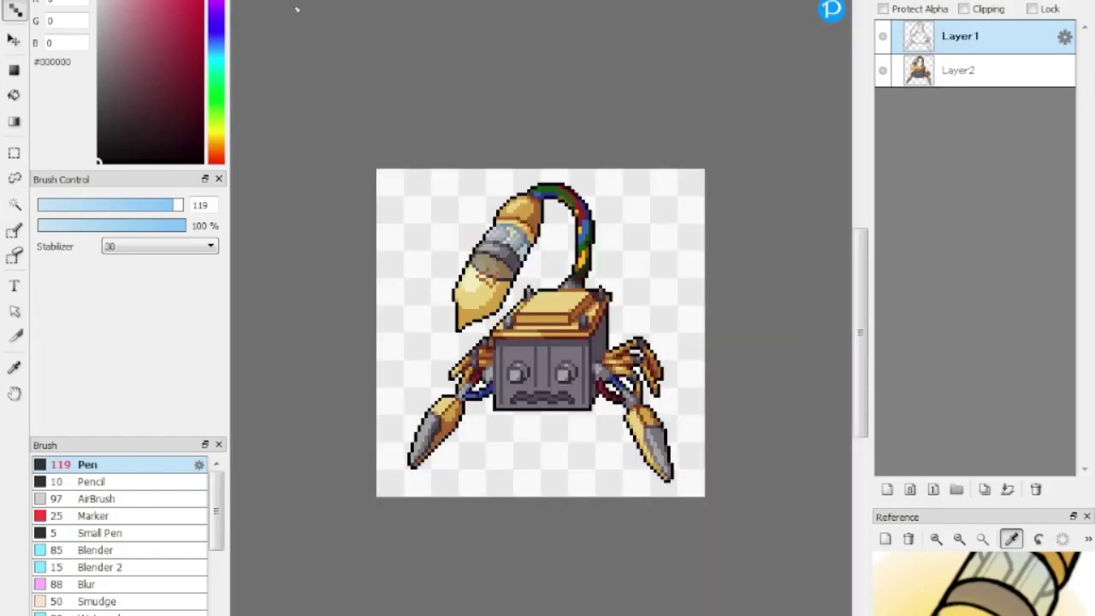
Step: Trace the new character's head tuft, head and hair outlines in near-black #101010 over the faded reference
alt+click(564, 374)
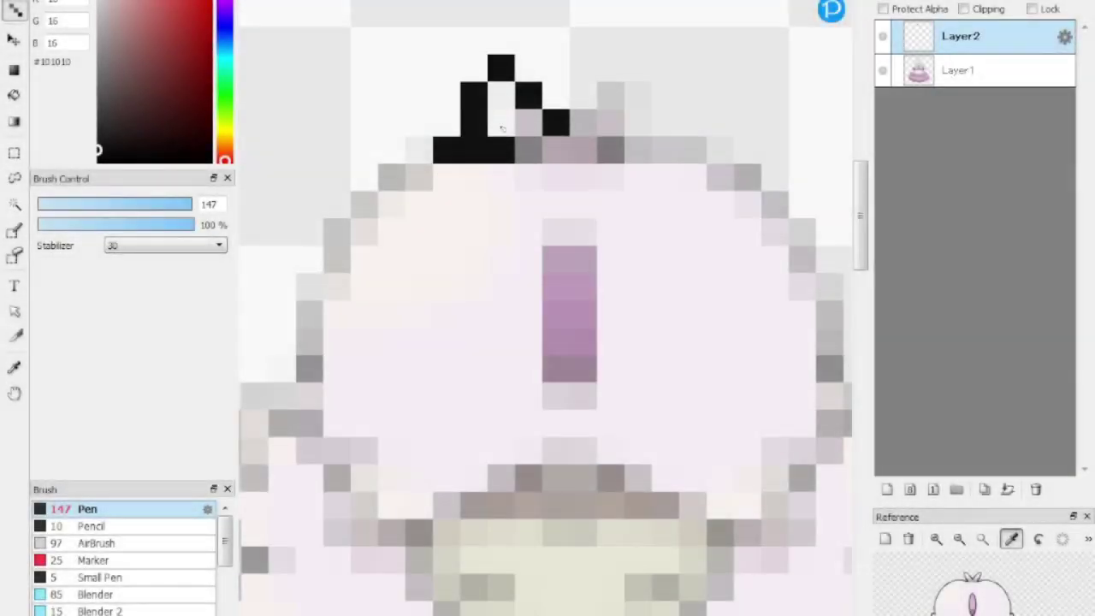
drag(590, 107, 638, 64)
mouse_move(637, 120)
mouse_down()
mouse_move(668, 149)
mouse_move(753, 180)
mouse_move(624, 254)
mouse_up()
scroll(641, 118, down, 2)
mouse_move(408, 299)
mouse_down()
mouse_move(403, 334)
mouse_move(508, 323)
mouse_move(550, 269)
mouse_move(663, 291)
mouse_move(719, 335)
mouse_move(684, 428)
mouse_move(640, 496)
mouse_move(491, 516)
mouse_move(462, 492)
mouse_move(523, 497)
mouse_move(479, 445)
mouse_move(588, 363)
mouse_move(619, 269)
mouse_up()
mouse_move(483, 392)
mouse_down()
mouse_move(525, 428)
mouse_move(628, 445)
mouse_up()
scroll(526, 428, down, 1)
Step: Trace the black outlines of the character's upper body and the purple cape on one side
mouse_move(523, 483)
mouse_down()
mouse_move(568, 527)
mouse_move(727, 428)
mouse_move(626, 361)
mouse_up()
scroll(569, 484, down, 1)
scroll(569, 483, up, 1)
mouse_move(744, 334)
mouse_down()
mouse_move(652, 493)
mouse_move(633, 594)
mouse_up()
mouse_move(599, 548)
mouse_down()
mouse_move(599, 453)
mouse_move(650, 565)
mouse_up()
drag(469, 467, 531, 516)
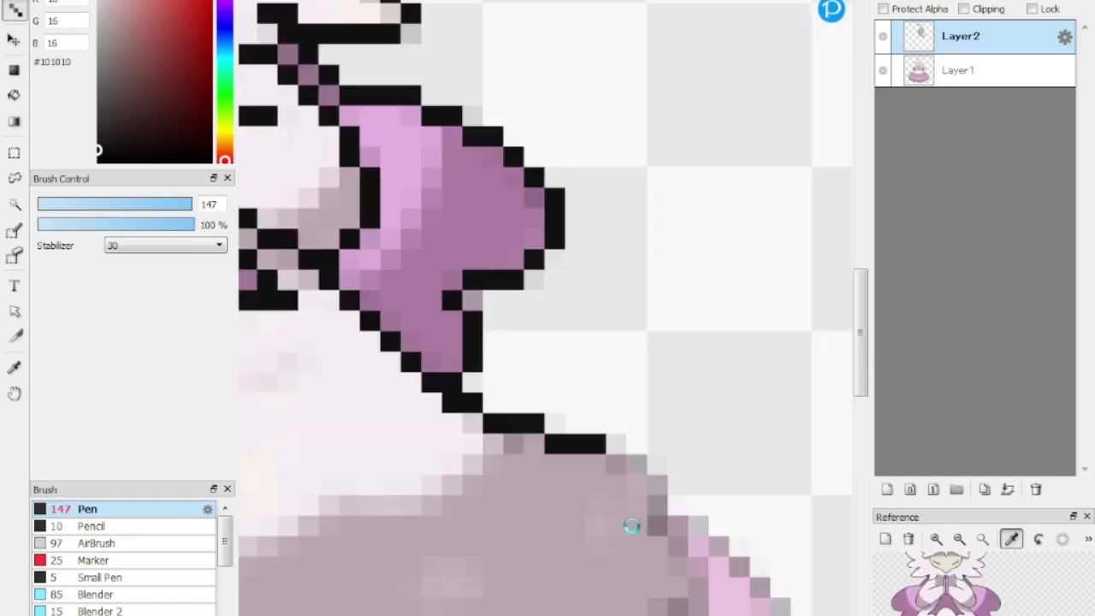
Step: Trace the black outlines of the skirt's scalloped edge and the puffy purple hem on the same side
mouse_move(521, 385)
mouse_down()
mouse_move(558, 413)
mouse_move(658, 428)
mouse_move(710, 569)
mouse_up()
mouse_move(633, 398)
mouse_down()
mouse_move(693, 432)
mouse_move(637, 534)
mouse_move(428, 500)
mouse_up()
mouse_move(569, 295)
mouse_down()
mouse_move(650, 385)
mouse_move(643, 612)
mouse_up()
drag(659, 509, 603, 609)
drag(641, 373, 620, 556)
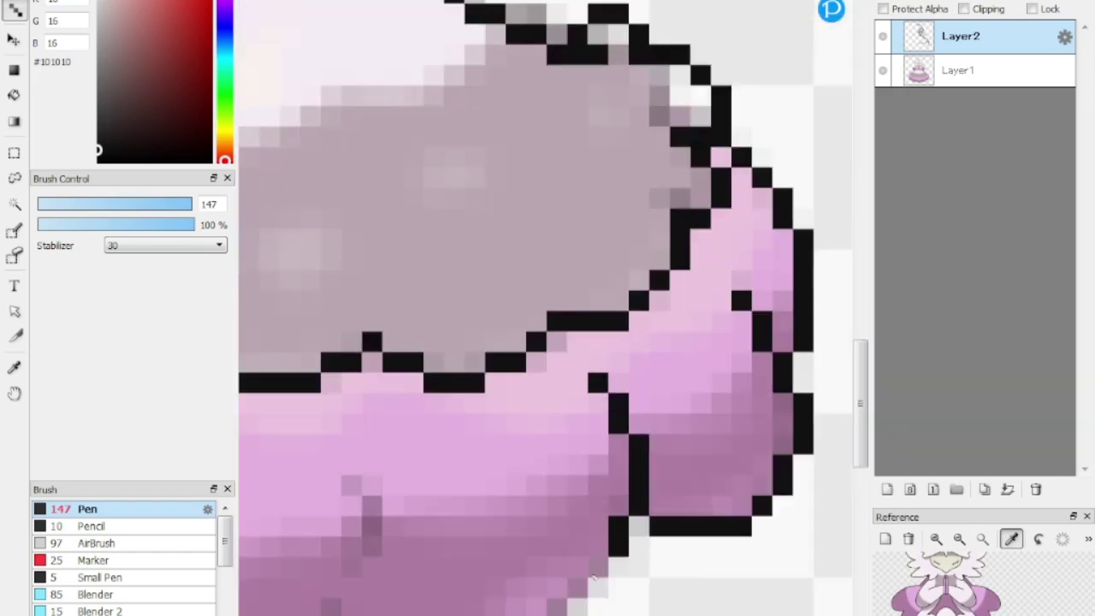
drag(599, 599, 462, 601)
Step: Fill the character's skirt with pale lilac and the cape with pink, and move Layer3 beneath Layer2
scroll(462, 533, down, 6)
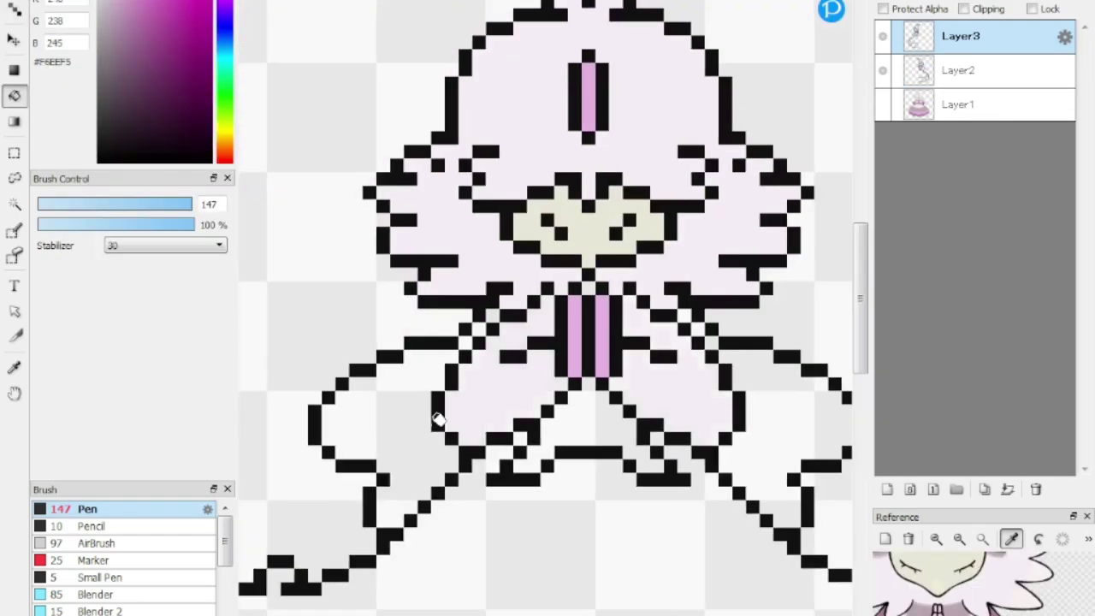
click(434, 420)
click(582, 423)
scroll(561, 511, down, 5)
click(524, 299)
scroll(499, 351, down, 3)
drag(960, 36, 894, 133)
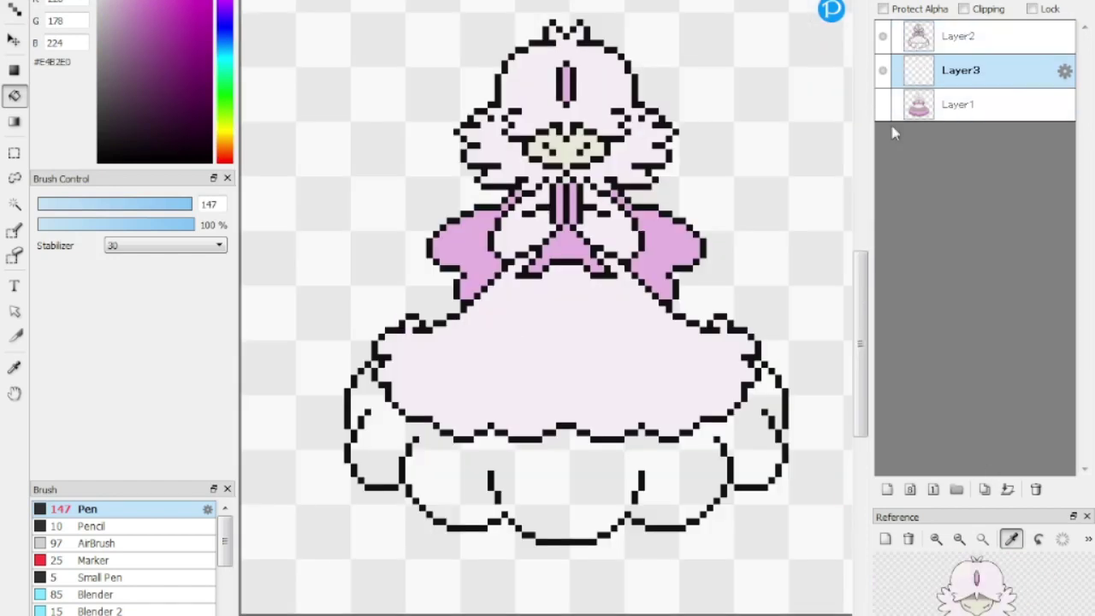
Step: Fill Layer3 with solid blue as a backdrop and fill the puffy hem with pink on Layer2
click(882, 35)
click(60, 21)
text(0)
click(613, 157)
click(882, 36)
scroll(612, 157, up, 3)
scroll(692, 410, down, 5)
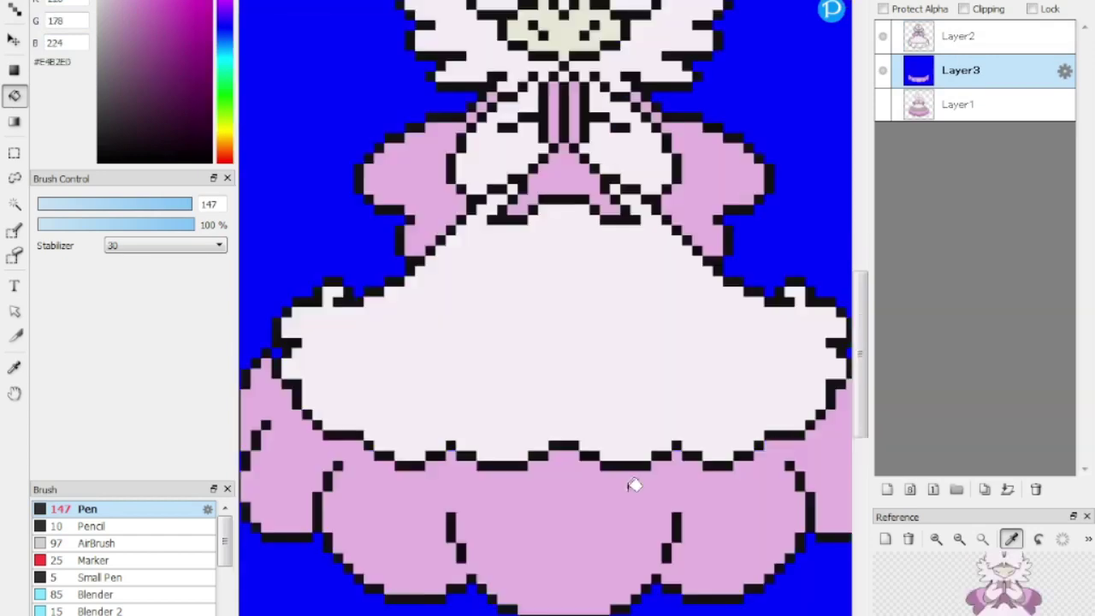
scroll(569, 201, down, 3)
scroll(547, 206, up, 5)
scroll(548, 205, down, 5)
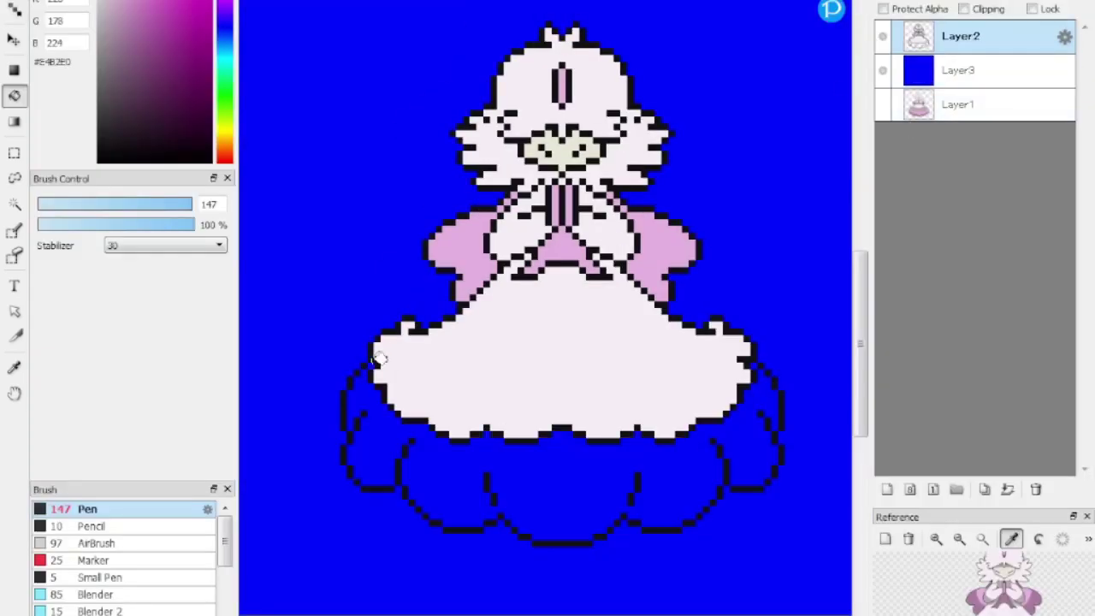
key(Tab)
Step: Shade the head tuft, the shadowed side of the head and around the gem and fringe with dusky lilac
scroll(600, 287, up, 5)
drag(600, 286, 179, 291)
scroll(519, 327, down, 3)
scroll(518, 328, up, 3)
drag(633, 205, 684, 371)
scroll(684, 370, down, 3)
drag(438, 317, 385, 265)
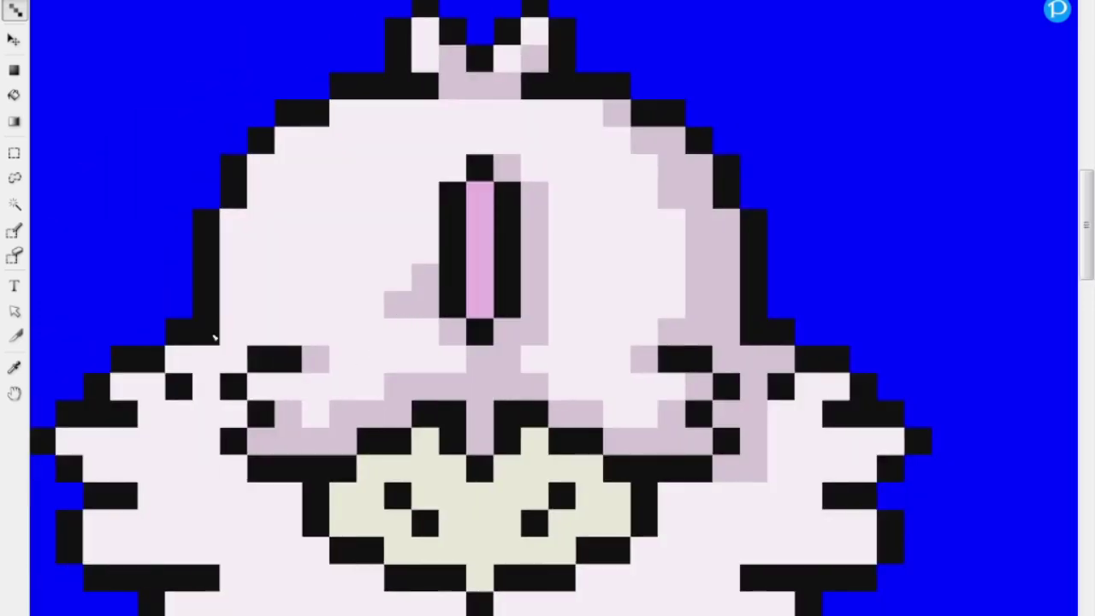
drag(218, 295, 274, 342)
Step: Shade the hair tufts on the character's shadowed side and beneath the face with dusky lilac
scroll(753, 342, up, 3)
mouse_move(753, 338)
mouse_down()
mouse_move(803, 446)
mouse_move(633, 488)
mouse_up()
scroll(633, 488, down, 3)
drag(684, 462, 650, 360)
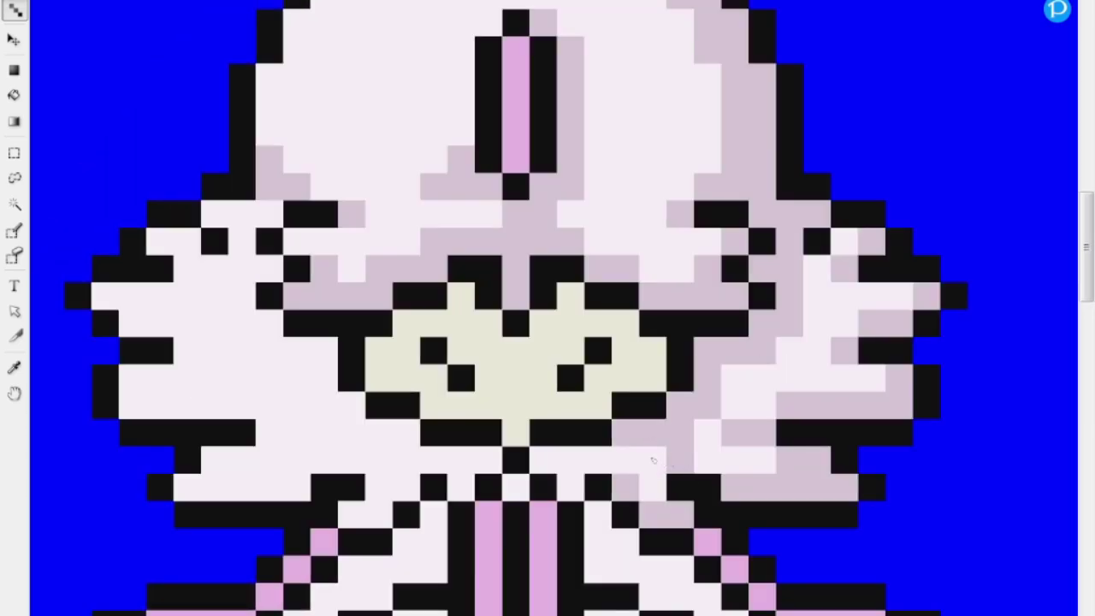
drag(633, 445, 548, 496)
drag(821, 257, 727, 385)
Step: Shade the hair tufts on the character's lit side with dusky lilac along their lower edges
scroll(702, 440, up, 3)
scroll(253, 459, down, 3)
drag(530, 462, 410, 359)
drag(479, 522, 342, 487)
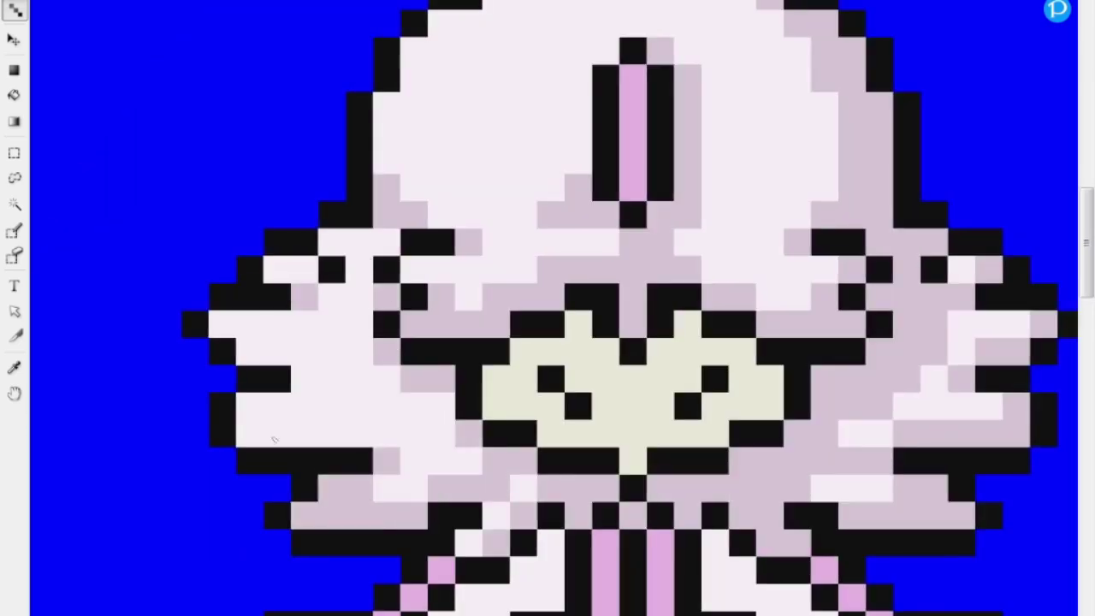
drag(368, 436, 257, 428)
scroll(313, 397, up, 3)
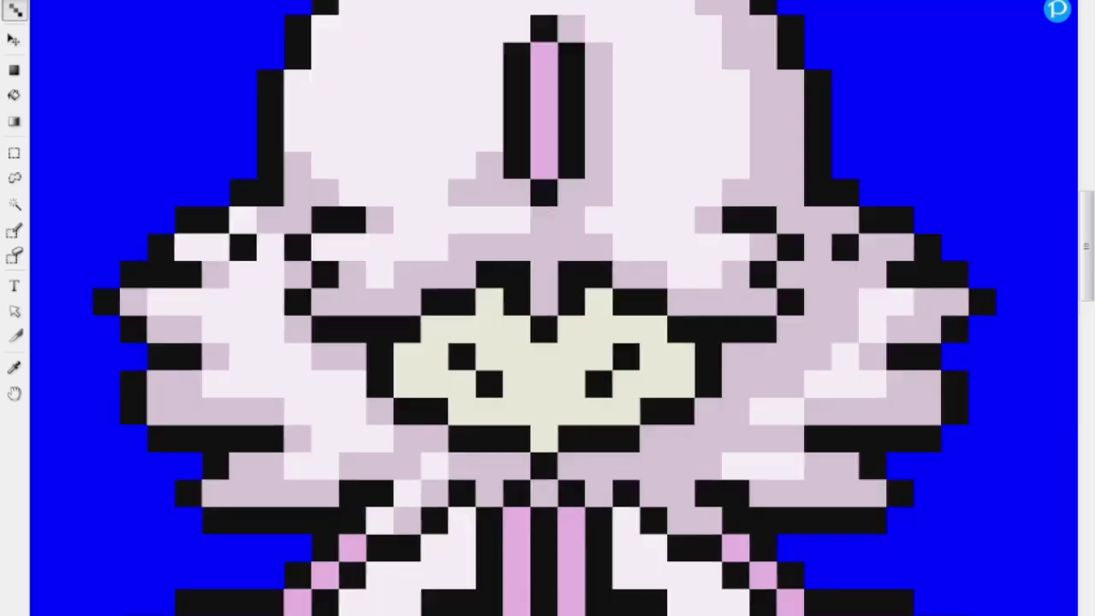
Step: Shade the undersides and folds of both sleeves with dusky lilac
scroll(313, 396, down, 5)
mouse_move(552, 342)
mouse_down()
mouse_move(335, 438)
mouse_move(513, 222)
mouse_up()
scroll(513, 256, down, 3)
drag(616, 385, 770, 496)
drag(752, 256, 599, 282)
drag(650, 257, 599, 282)
scroll(497, 235, up, 3)
drag(650, 256, 628, 288)
Step: Shade the skirt's shadowed side and lower edge, the fold marks below the waist and the cuffs with dusky lilac
scroll(627, 288, right, 3)
scroll(718, 257, down, 2)
mouse_move(722, 256)
mouse_down()
mouse_move(708, 419)
mouse_move(567, 514)
mouse_move(377, 503)
mouse_move(146, 403)
mouse_move(261, 483)
mouse_move(139, 425)
mouse_up()
scroll(635, 479, left, 3)
scroll(634, 479, down, 1)
click(984, 385)
scroll(984, 385, down, 3)
scroll(728, 452, up, 3)
scroll(728, 452, right, 3)
scroll(623, 458, down, 1)
scroll(623, 458, down, 3)
scroll(624, 458, up, 3)
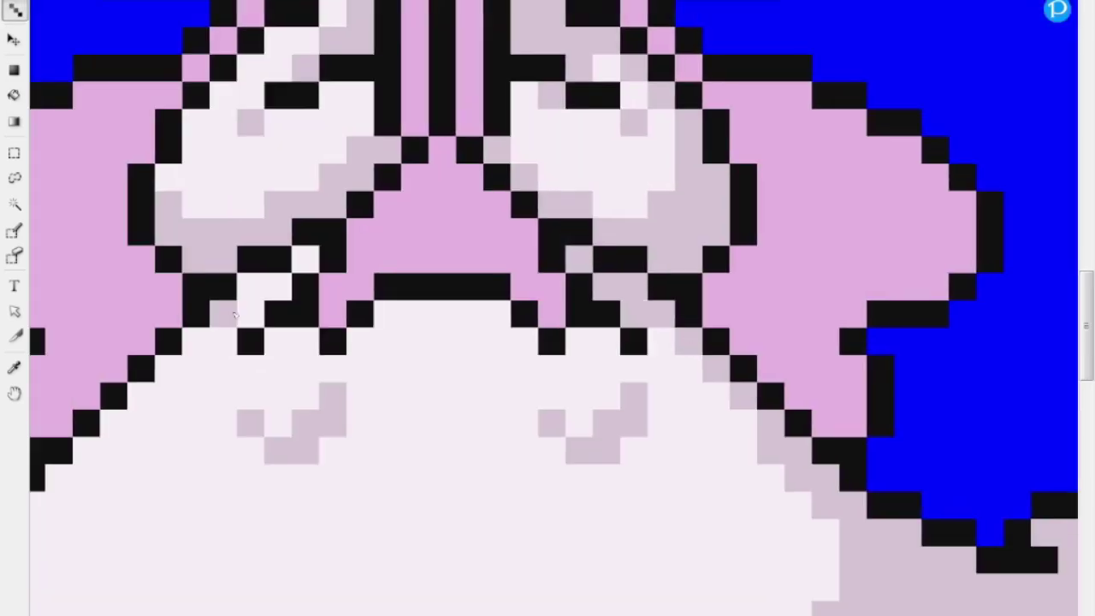
Step: Shade the cape and the bodice between the sleeves with darker purple along their inner and lower edges
scroll(556, 428, down, 3)
scroll(488, 393, up, 2)
scroll(489, 393, up, 3)
scroll(630, 570, up, 1)
mouse_move(607, 479)
mouse_down()
mouse_move(631, 570)
mouse_move(822, 479)
mouse_move(684, 543)
mouse_up()
drag(505, 244, 560, 300)
scroll(560, 299, down, 3)
scroll(547, 385, up, 3)
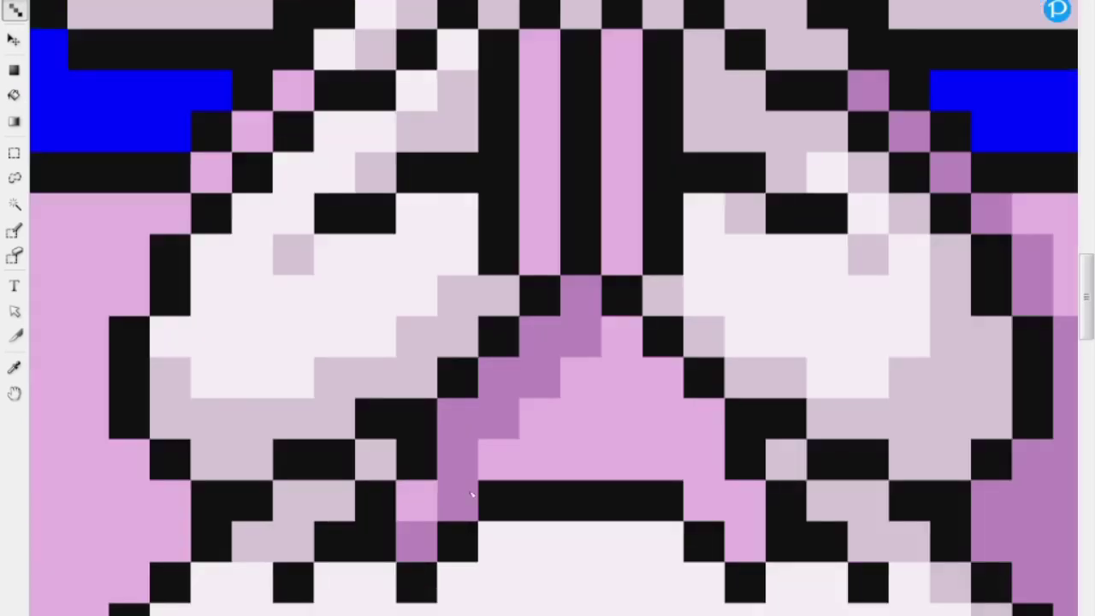
drag(458, 501, 728, 522)
scroll(154, 532, down, 1)
drag(154, 532, 368, 556)
scroll(367, 556, down, 3)
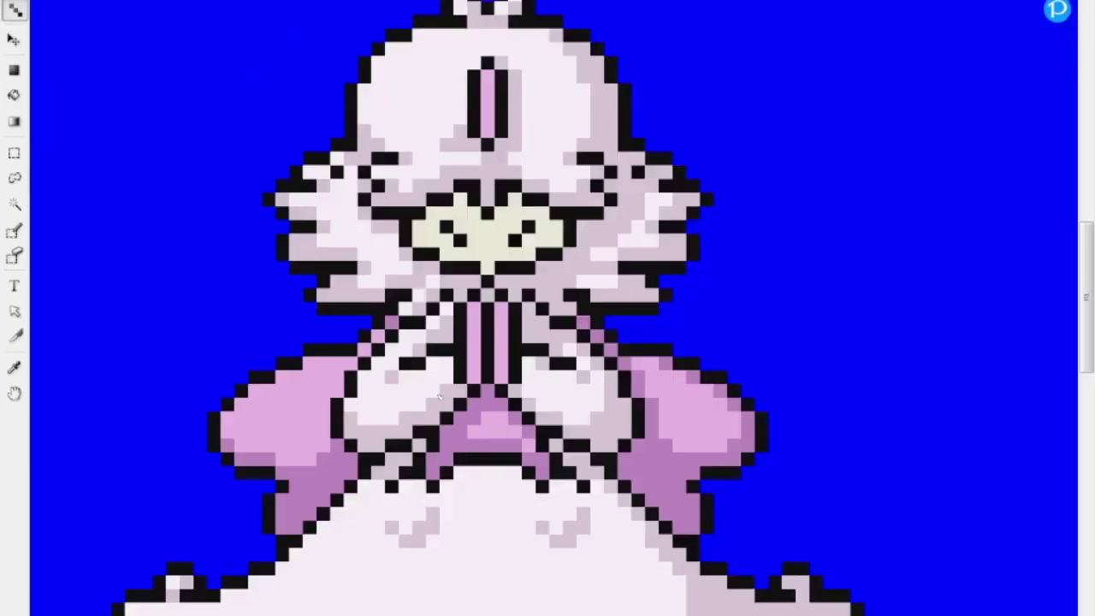
Step: Shade the pink hem beneath the skirt's scalloped edge with darker purple and lighten spots on the skirt's side ruffle
scroll(342, 556, up, 3)
drag(423, 586, 764, 591)
scroll(764, 592, down, 3)
drag(410, 505, 916, 461)
scroll(770, 428, up, 3)
drag(753, 530, 915, 291)
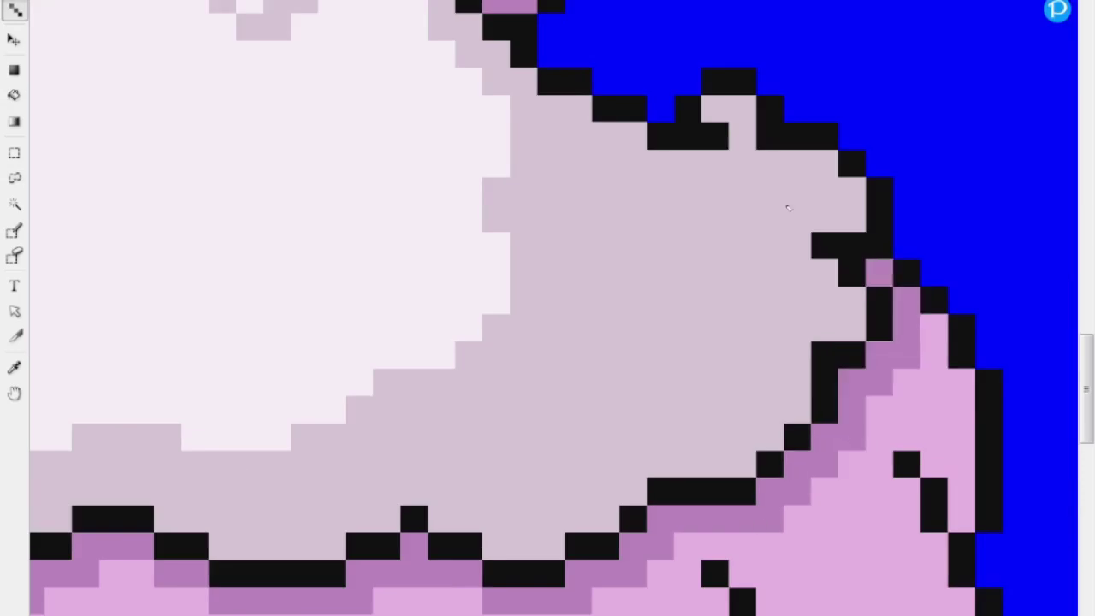
scroll(813, 257, down, 1)
drag(812, 231, 864, 265)
Step: Shade the lower and shadowed edges of each puffy hem lobe with darker purple, rounding the pink areas
scroll(690, 462, down, 2)
mouse_move(796, 317)
mouse_down()
mouse_move(856, 402)
mouse_move(881, 359)
mouse_move(741, 496)
mouse_move(850, 525)
mouse_move(822, 479)
mouse_up()
scroll(821, 479, down, 2)
mouse_move(527, 432)
mouse_down()
mouse_move(513, 581)
mouse_move(598, 556)
mouse_move(727, 485)
mouse_move(663, 547)
mouse_up()
scroll(663, 547, down, 2)
mouse_move(225, 393)
mouse_down()
mouse_move(247, 496)
mouse_move(308, 582)
mouse_move(662, 394)
mouse_move(509, 576)
mouse_up()
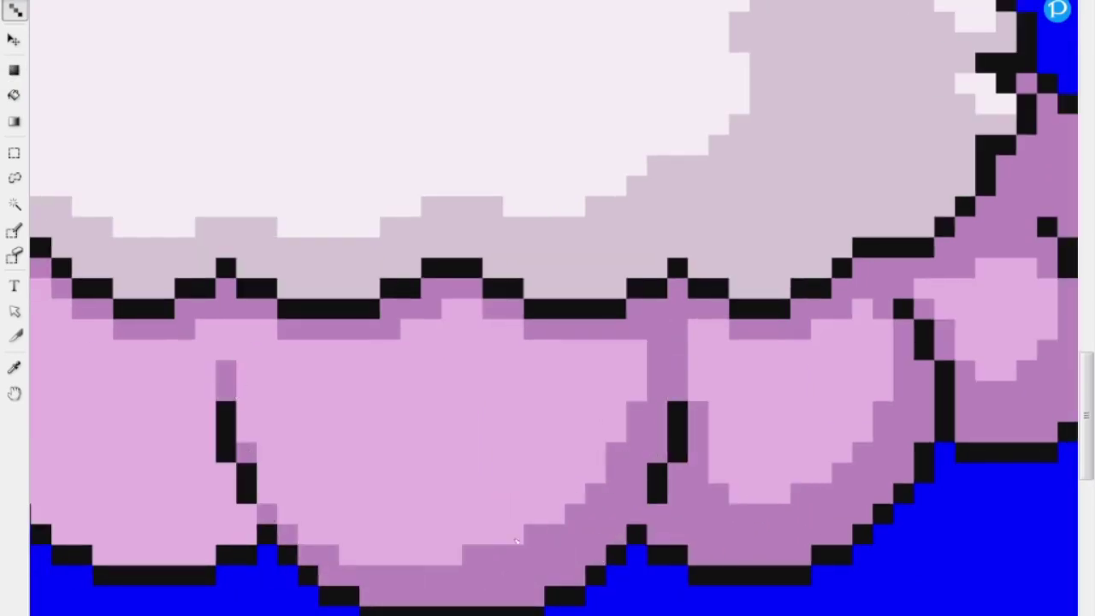
drag(548, 533, 598, 385)
scroll(547, 427, right, 2)
drag(822, 359, 855, 342)
scroll(498, 439, left, 3)
drag(498, 438, 291, 547)
scroll(291, 548, down, 1)
scroll(361, 402, up, 1)
mouse_move(258, 419)
mouse_down()
mouse_move(333, 462)
mouse_move(240, 462)
mouse_up()
scroll(257, 342, down, 2)
scroll(503, 268, up, 2)
Step: Add pale pink highlights to both sides of the cape and the two chest stripes
key(Tab)
scroll(503, 268, down, 1)
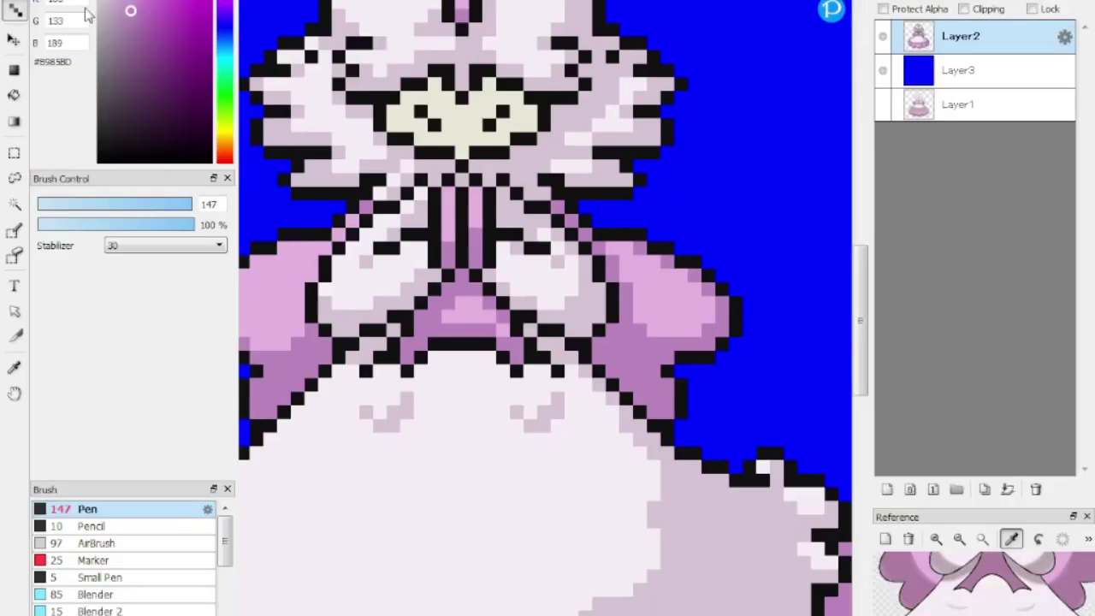
key(Tab)
scroll(256, 350, up, 2)
scroll(256, 351, down, 3)
scroll(366, 391, up, 3)
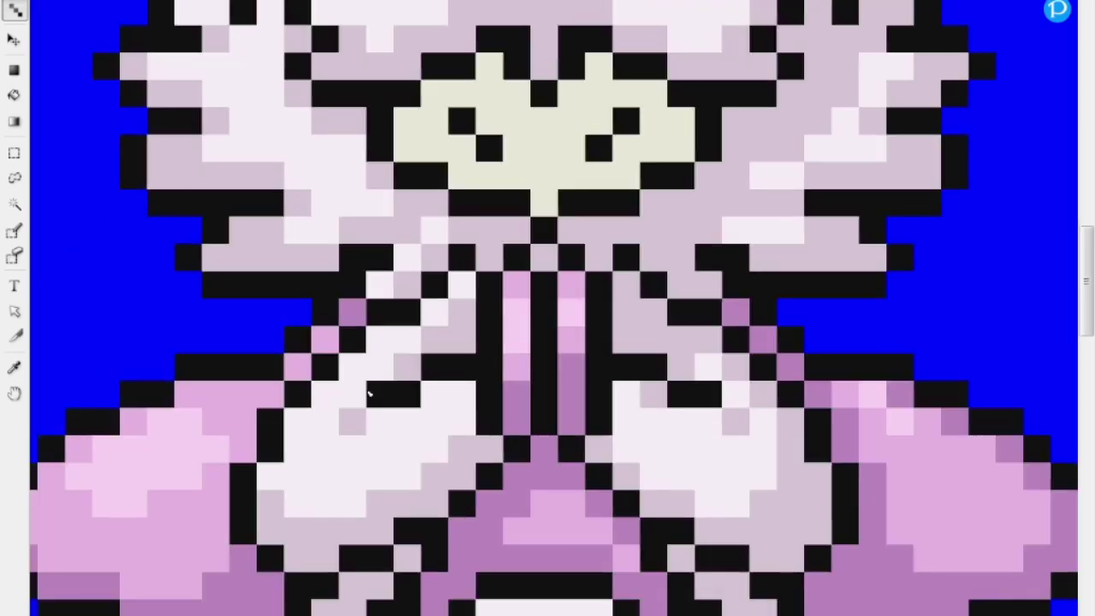
Step: Add rounded pale pink highlights to the puffy hem lobes
scroll(281, 216, down, 3)
scroll(369, 443, up, 2)
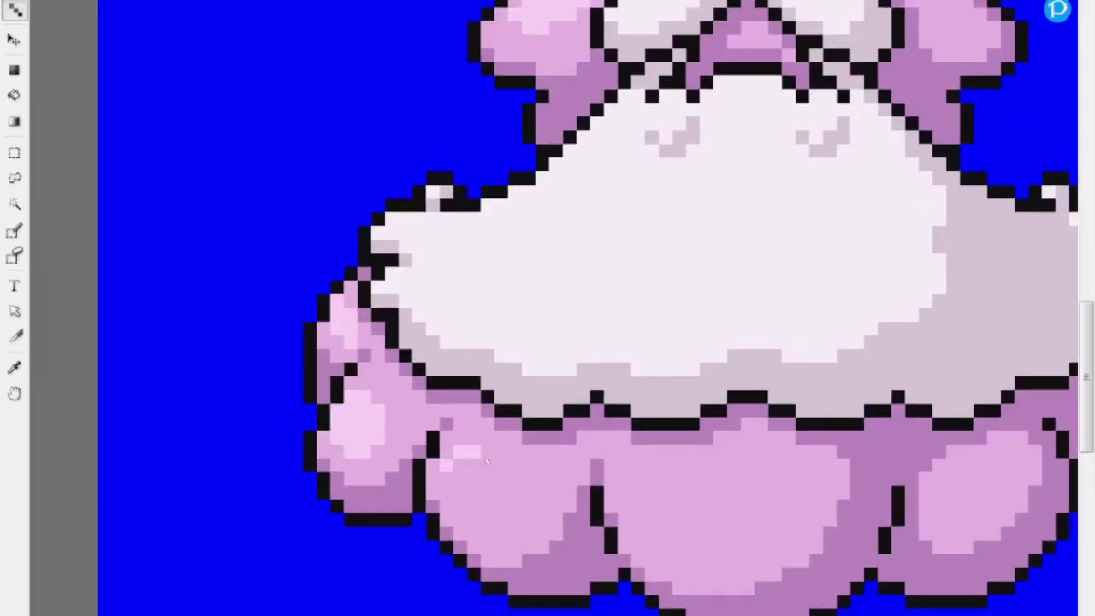
scroll(479, 501, down, 2)
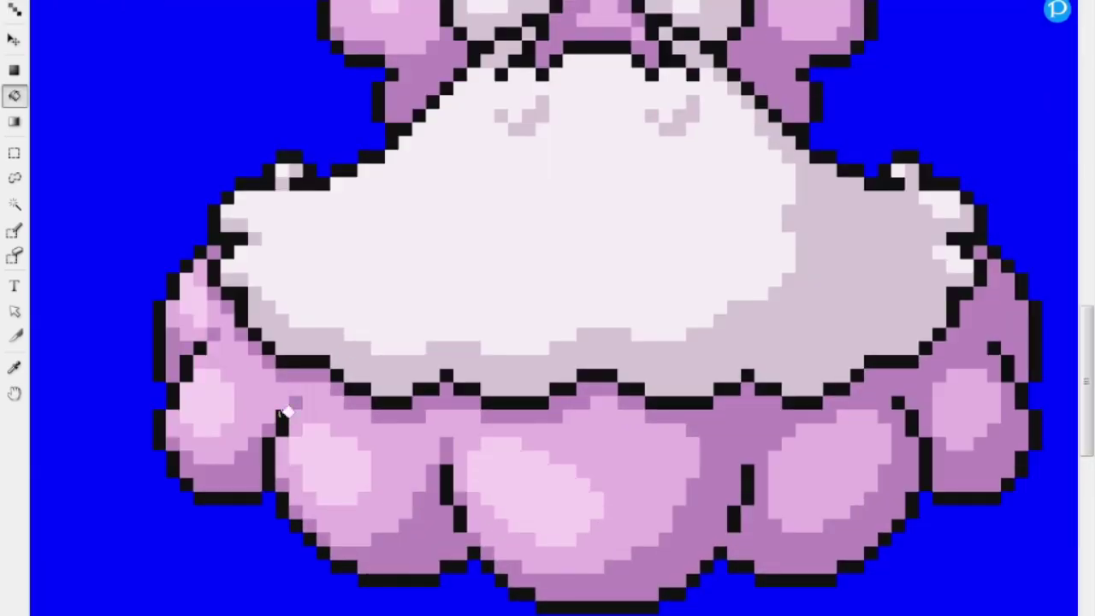
scroll(509, 468, up, 2)
Step: Add a #F9E5F5 highlight to the forehead gem and delete the blue Layer3
key(Tab)
scroll(508, 468, up, 2)
scroll(508, 342, down, 3)
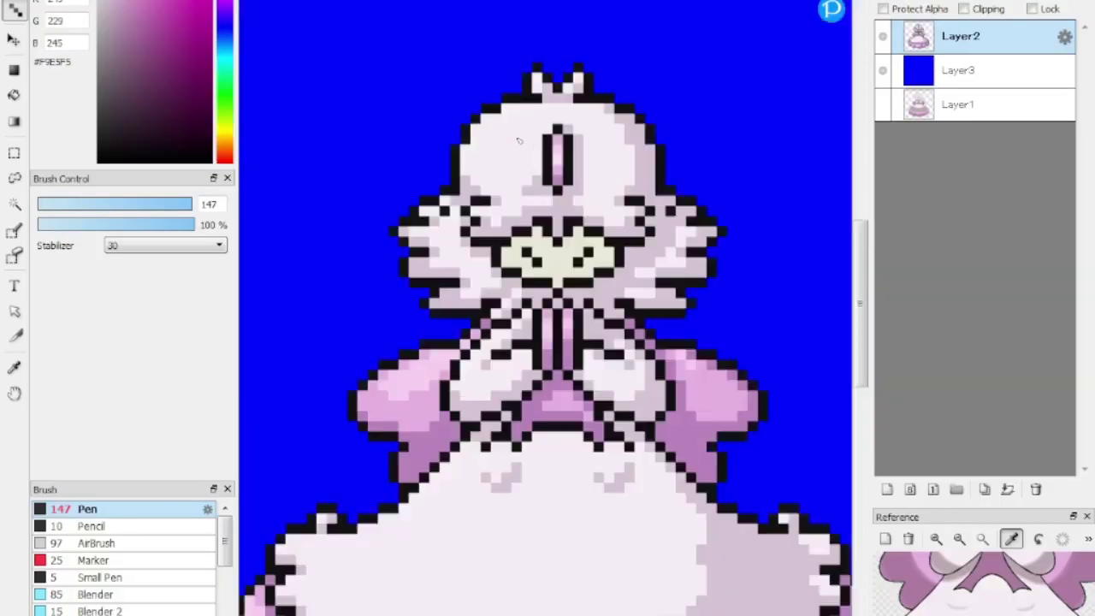
click(1036, 490)
Step: Shade the upper part of the face with #CFCCB8 and add a near-white highlight down its lower centre
alt+click(690, 242)
scroll(690, 242, up, 4)
scroll(690, 242, down, 3)
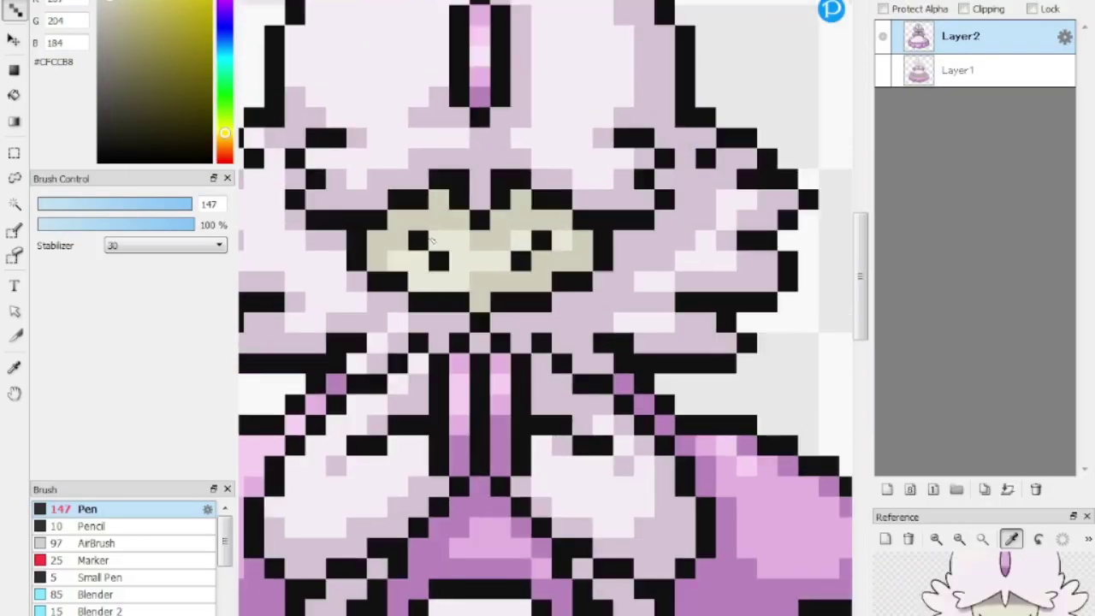
alt+click(494, 227)
scroll(494, 227, up, 2)
scroll(494, 227, down, 2)
Step: Recolour the forehead gem's black outline with purples, using #97689F for its lower edge
alt+click(552, 149)
scroll(553, 149, up, 2)
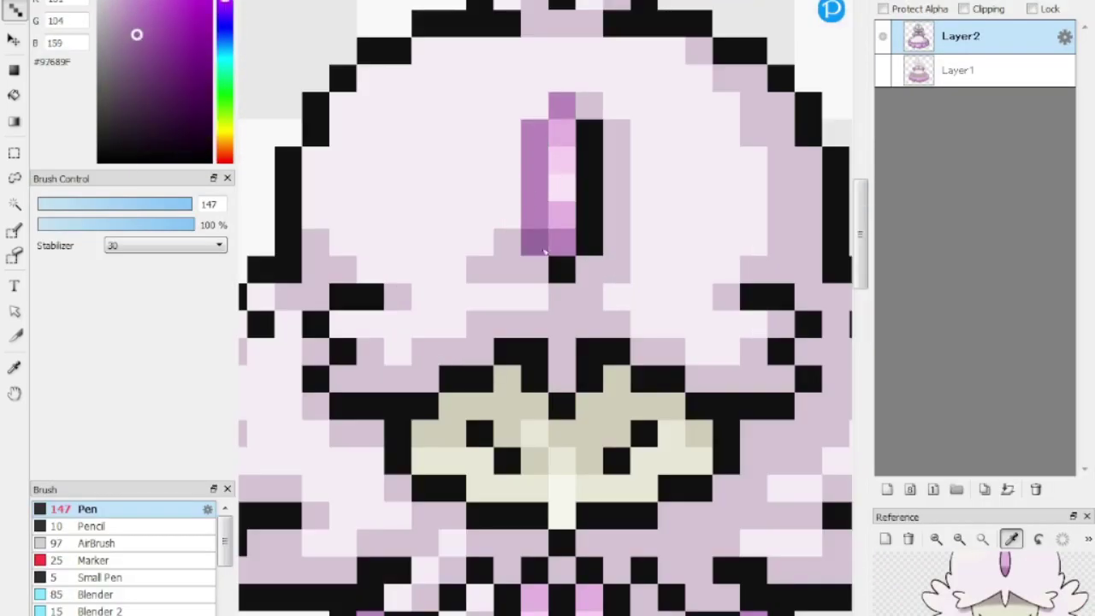
scroll(589, 258, down, 2)
scroll(689, 537, up, 2)
Step: Recolour the black outlines of the puffy hem lobes with purples, using #6F4D7E for the darkest edges
alt+click(688, 537)
scroll(689, 537, down, 1)
scroll(401, 386, up, 2)
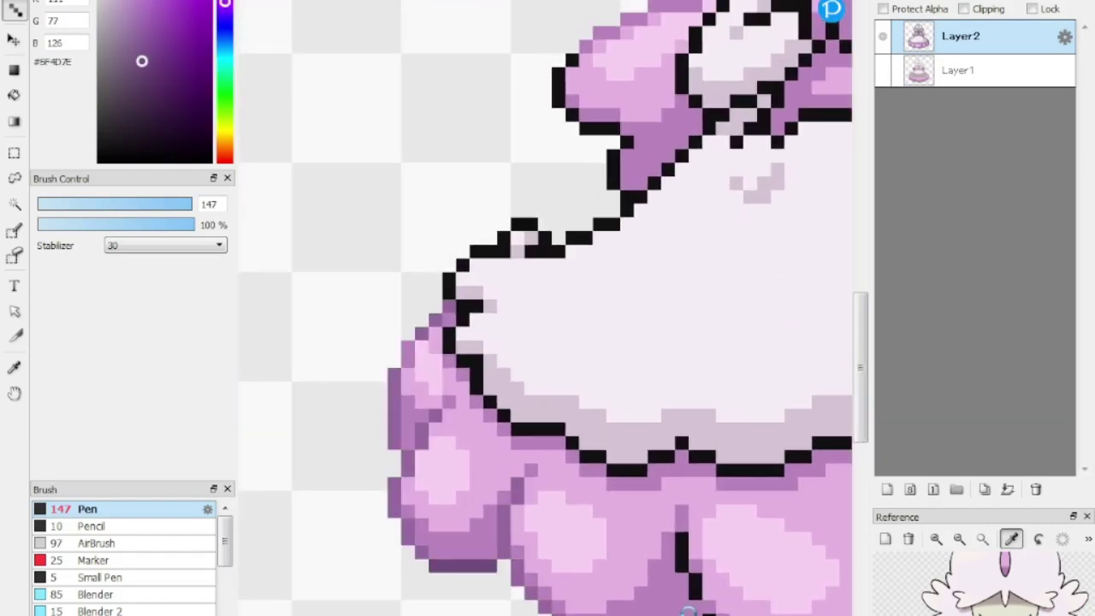
scroll(511, 594, down, 2)
alt+click(702, 594)
scroll(702, 593, up, 2)
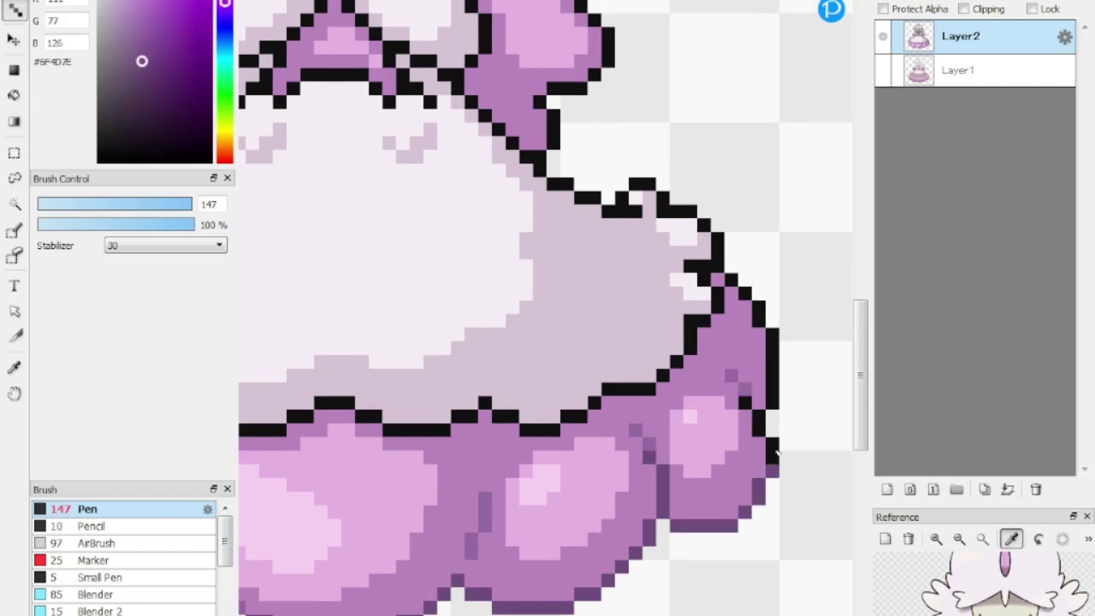
scroll(760, 489, down, 1)
scroll(651, 405, down, 1)
scroll(572, 250, up, 1)
Step: Recolour the black outlines of the cape and bodice with purples such as #966AA1, with #6F4D7E on the shadowed edges
alt+click(571, 250)
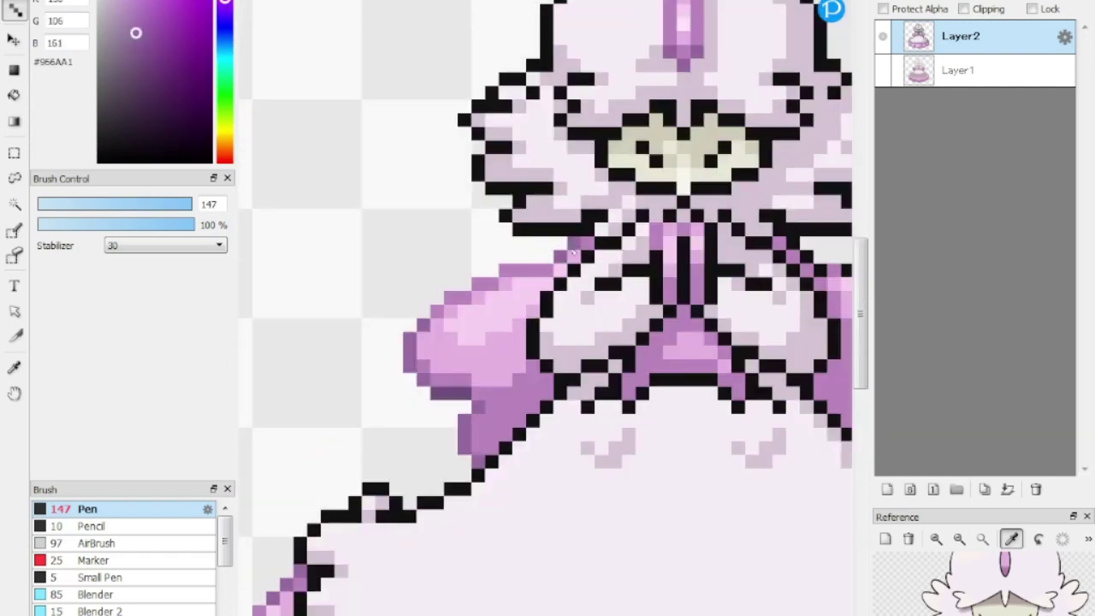
scroll(469, 411, right, 3)
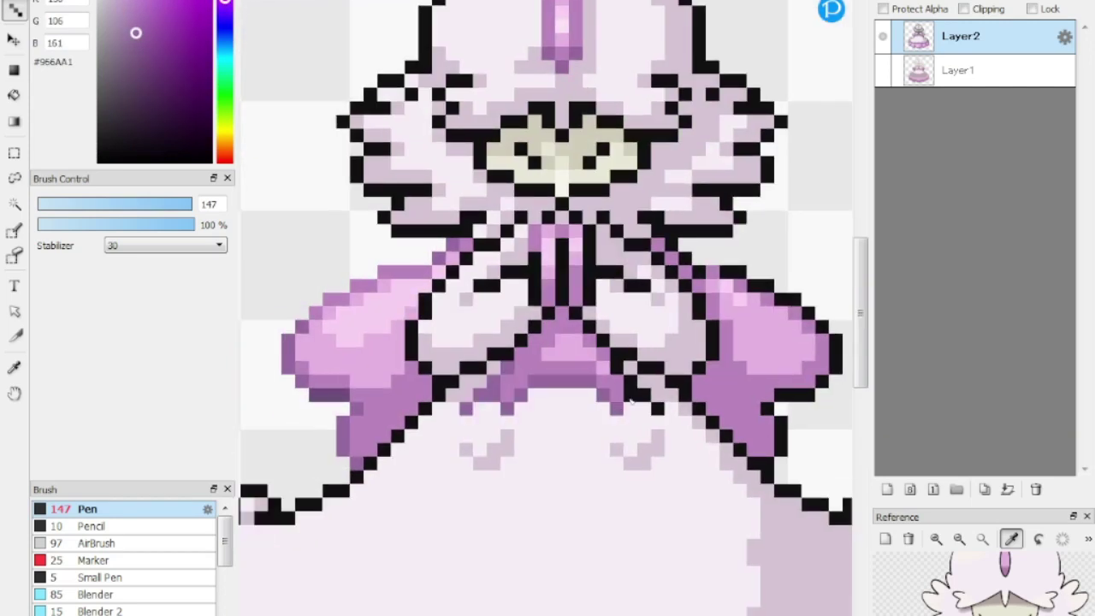
scroll(537, 272, right, 3)
scroll(538, 272, up, 1)
scroll(250, 420, down, 2)
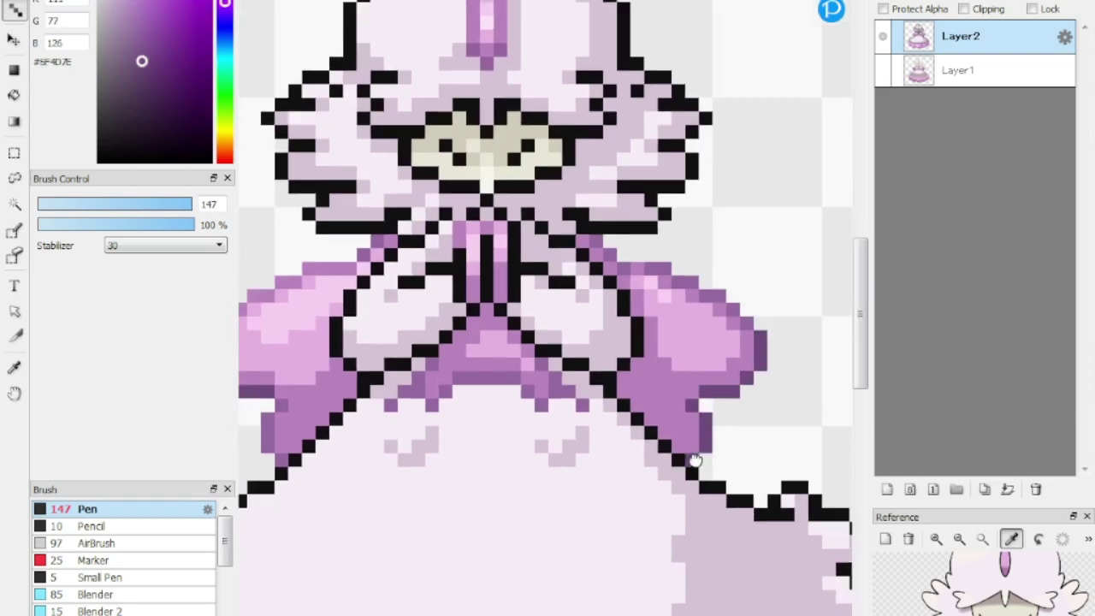
Step: Recolour the black outlines of the head tuft, the head's top and the lit side's hair with greyish lilac tones
alt+click(716, 219)
scroll(717, 219, up, 3)
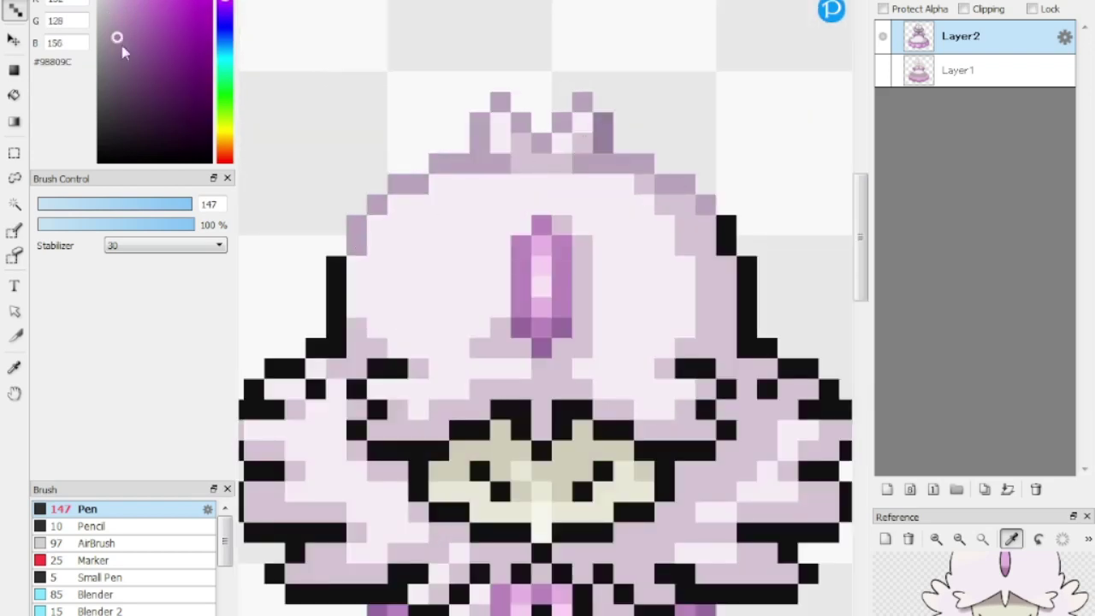
key(Tab)
drag(257, 532, 300, 561)
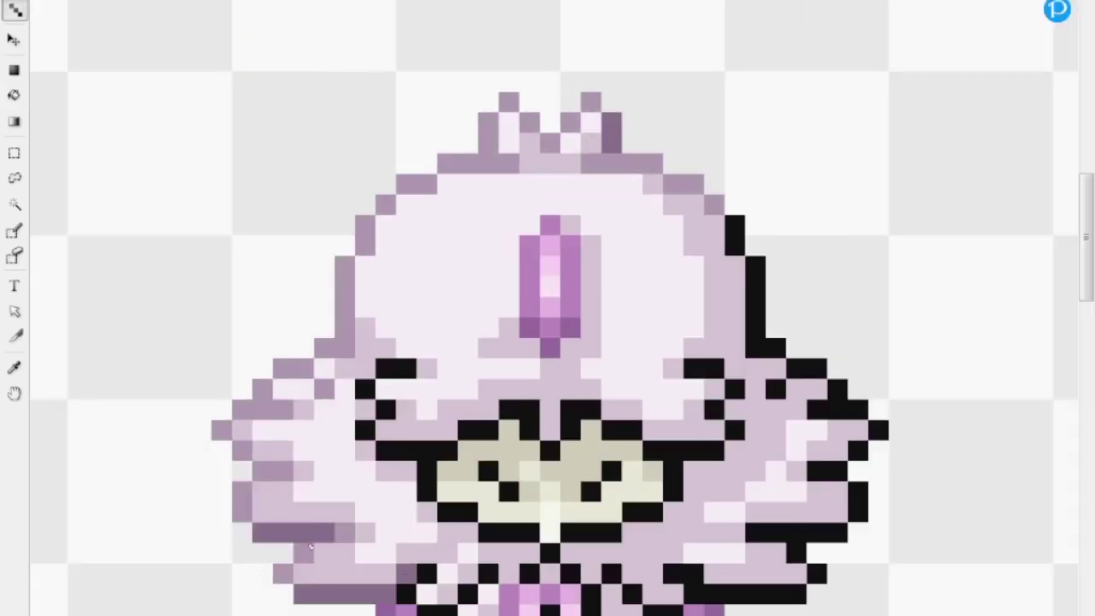
Step: Recolour the black outlines of the shadowed side's head and hair and the fringe above the face with greyish lilac tones
drag(756, 541, 800, 560)
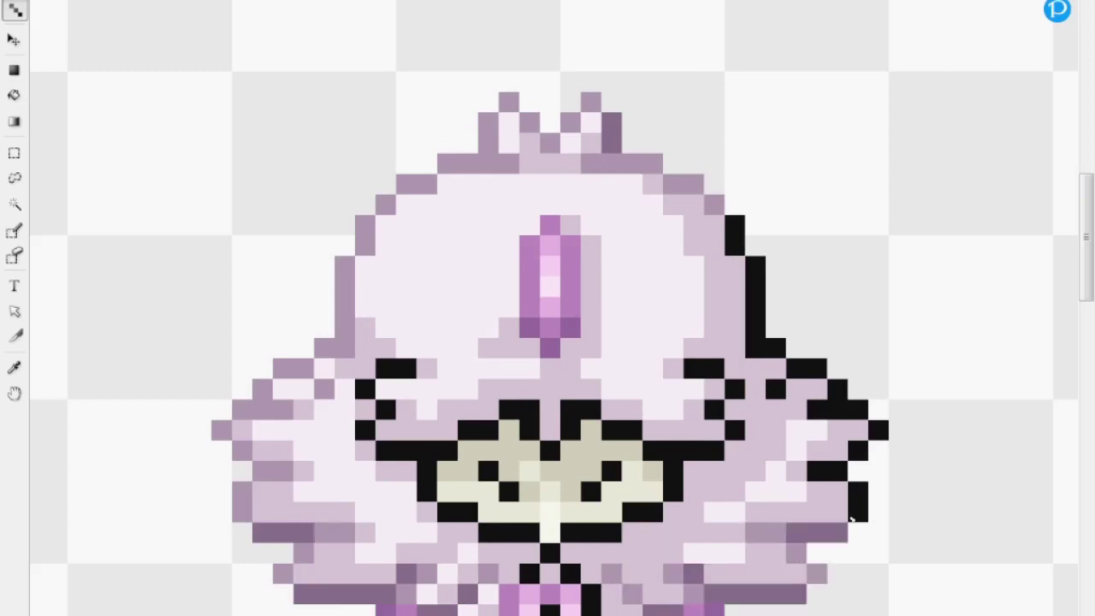
mouse_move(734, 239)
mouse_down()
mouse_move(716, 411)
mouse_move(599, 428)
mouse_up()
drag(497, 427, 377, 385)
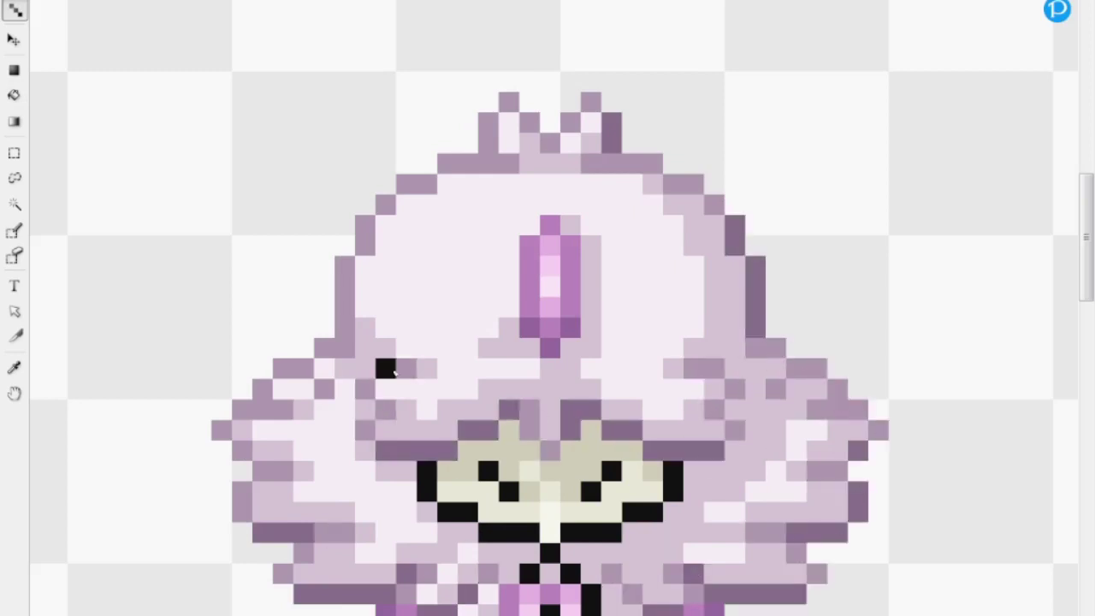
Step: Recolour the remaining black outlines of the sleeves and skirt with greyish lilac tones and the chest stripes with purples
scroll(547, 342, down, 5)
mouse_move(445, 359)
mouse_down()
mouse_move(363, 575)
mouse_move(479, 390)
mouse_move(614, 291)
mouse_move(727, 385)
mouse_move(614, 480)
mouse_up()
scroll(614, 480, down, 5)
drag(371, 448, 389, 565)
scroll(621, 588, down, 1)
scroll(621, 587, right, 8)
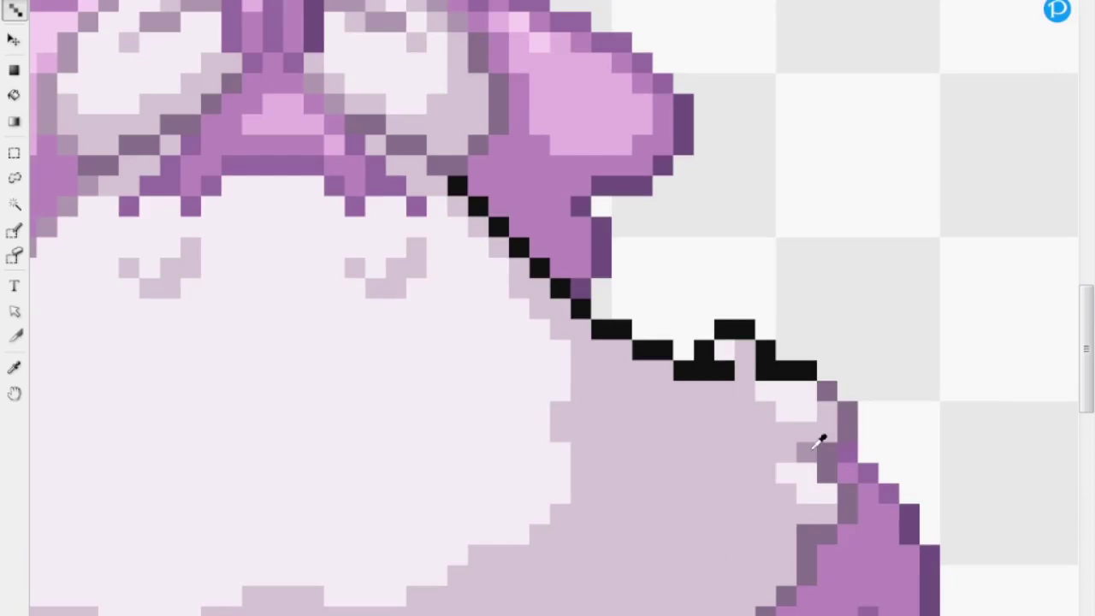
drag(819, 440, 471, 193)
Step: Recolour the black outline and eye marks of the face with olive-brown tones
scroll(471, 193, down, 5)
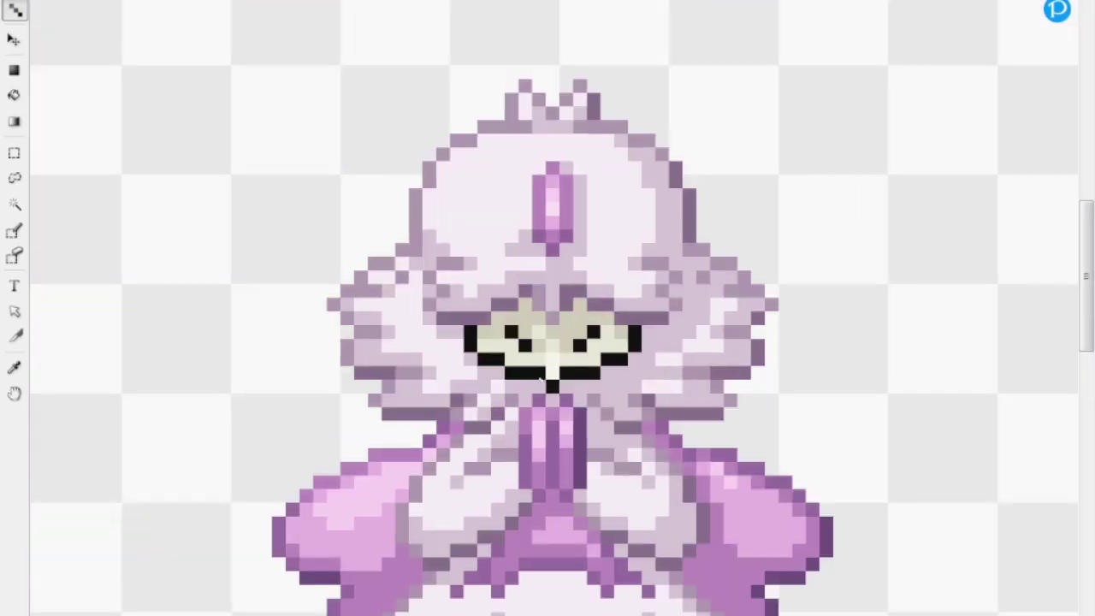
key(Tab)
key(Tab)
scroll(434, 392, up, 5)
drag(433, 393, 535, 389)
scroll(535, 390, down, 5)
Step: Delete the reference Layer1 and add an empty Layer3 above Layer2
key(Tab)
key(ctrl+a)
click(528, 364)
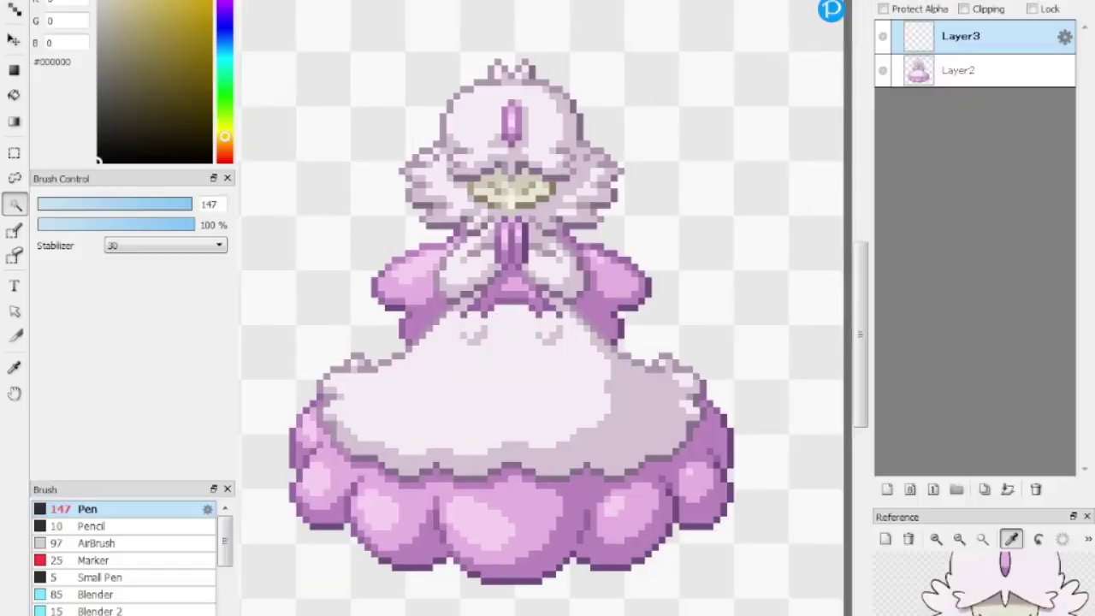
Step: Add black accent pixels on Layer3 over the outlines of the head, fringe, side hair and sleeves, mainly on shadowed edges
scroll(602, 134, up, 5)
scroll(601, 135, down, 5)
key(Tab)
scroll(349, 377, up, 3)
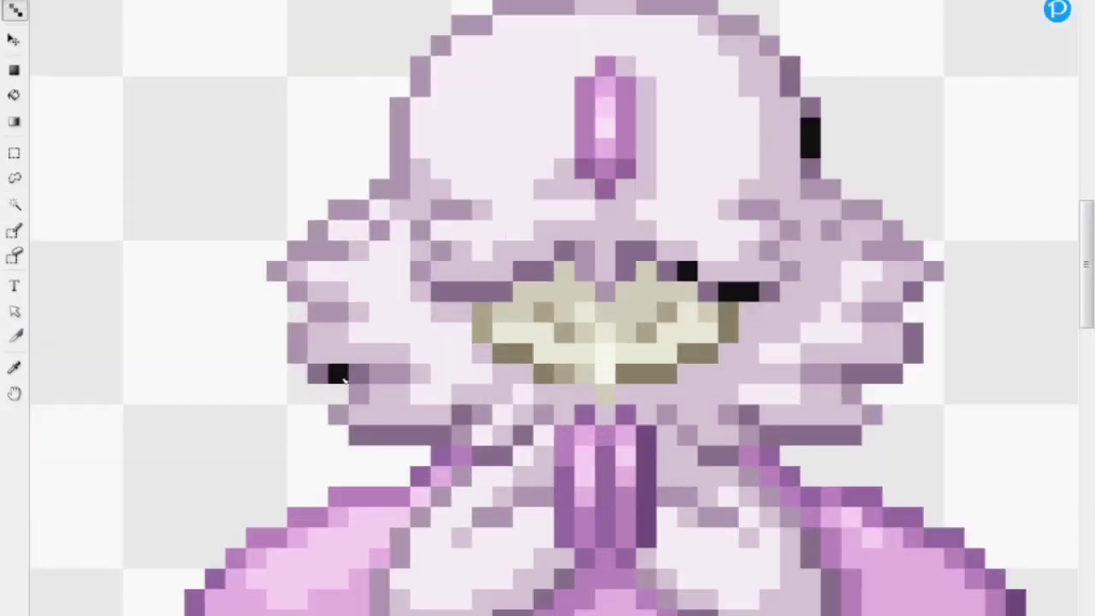
scroll(819, 298, down, 3)
scroll(770, 342, down, 3)
scroll(770, 343, up, 3)
scroll(715, 378, up, 3)
Step: Add black accent pixels along the undersides of the skirt's purple puffs, its scalloped white hem and its shadowed side
scroll(715, 379, down, 5)
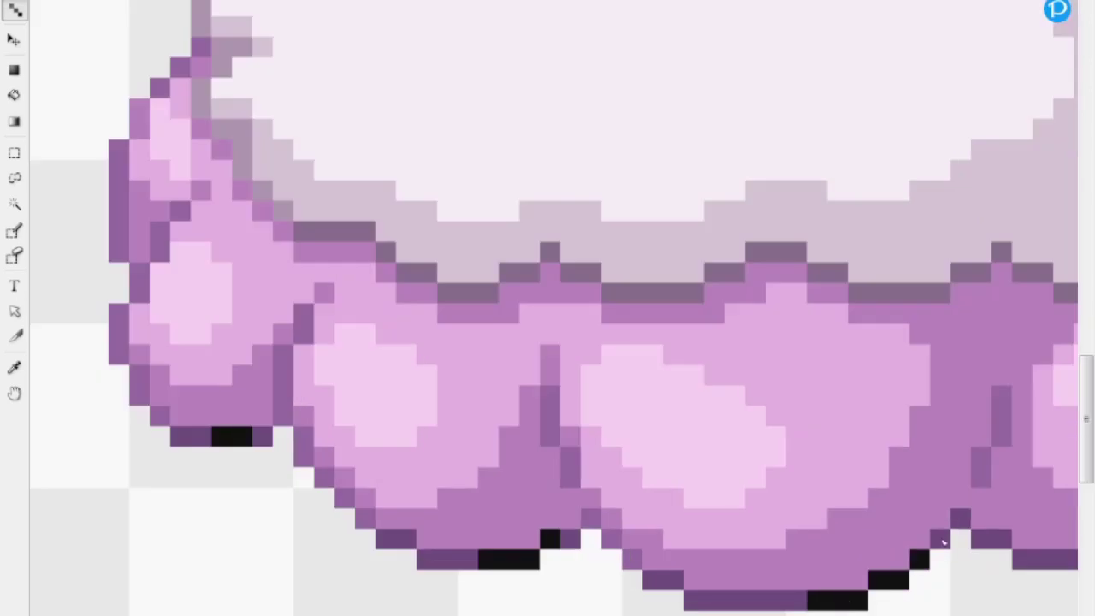
scroll(727, 576, right, 3)
scroll(779, 581, up, 2)
drag(828, 374, 646, 567)
key(ctrl+0)
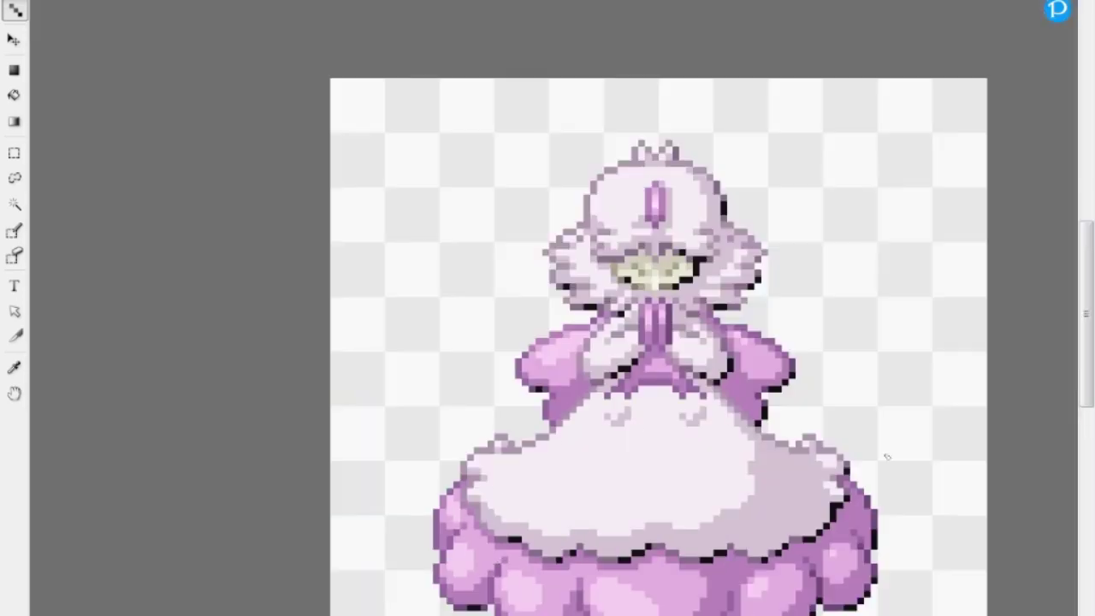